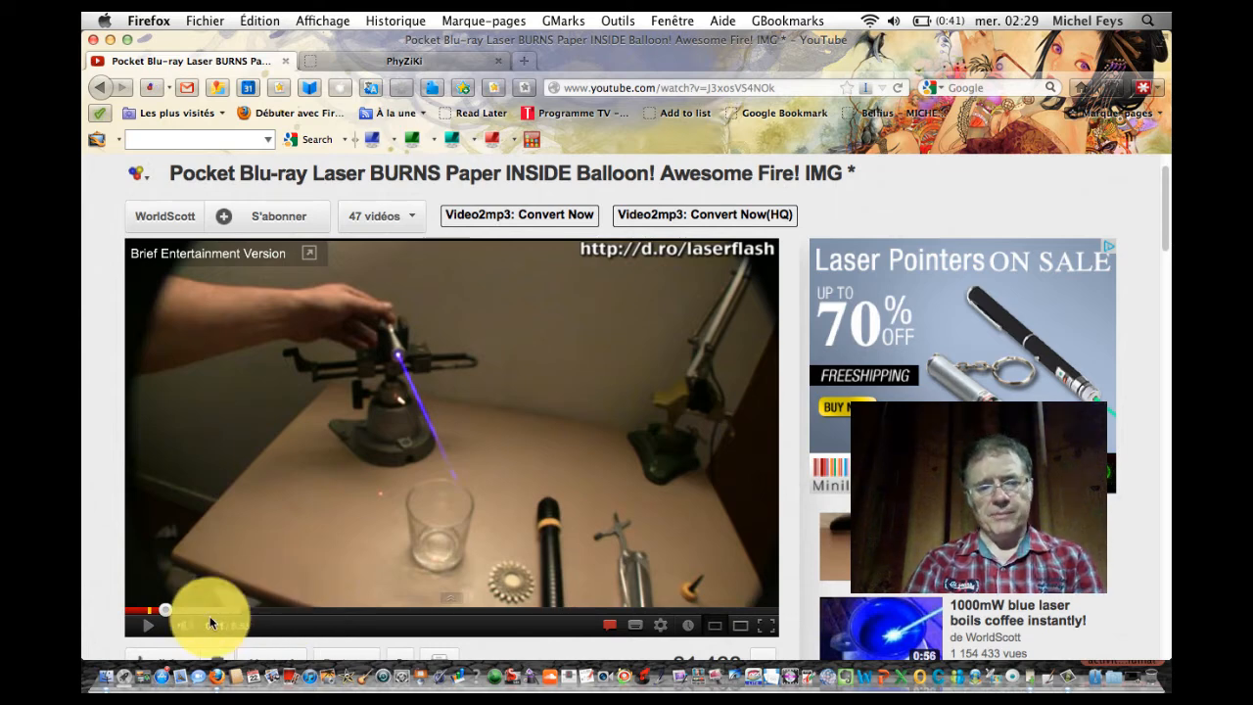
Skim the laser and balloon video ahead to 3:10 and look over the details beneath it
left_click_drag(163, 610, 200, 616)
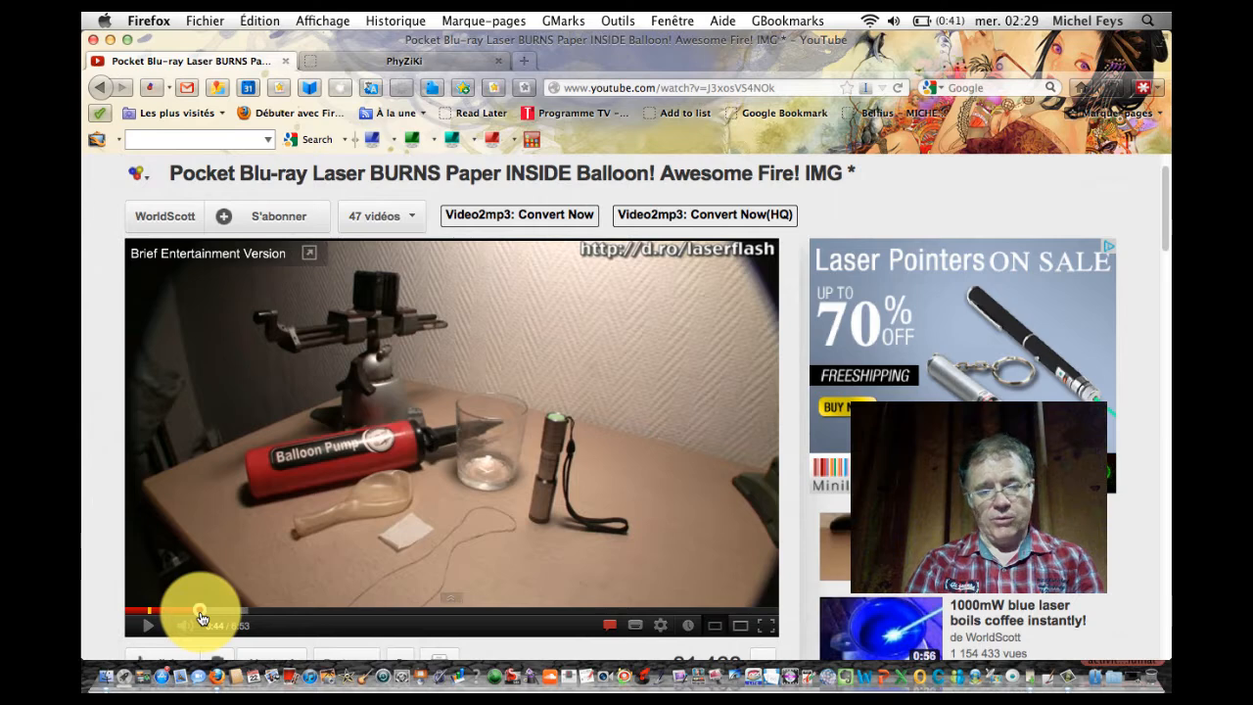
left_click_drag(200, 617, 425, 610)
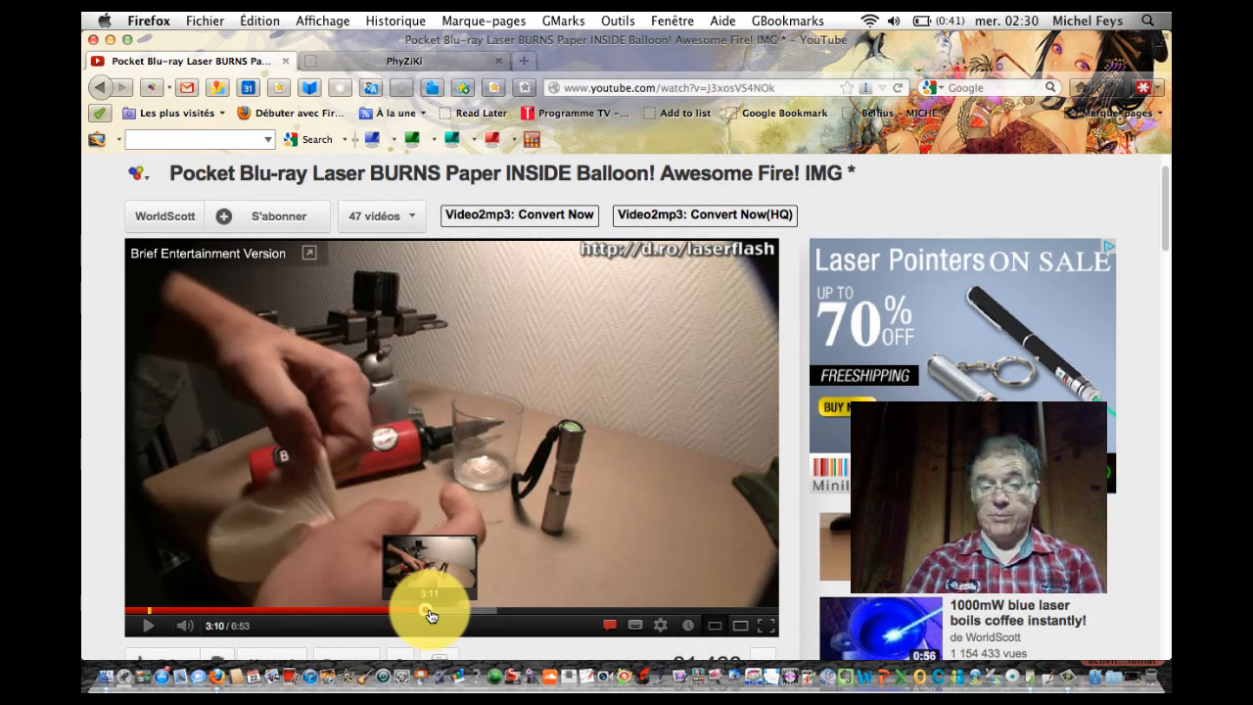
scroll(470, 587, "down", 5)
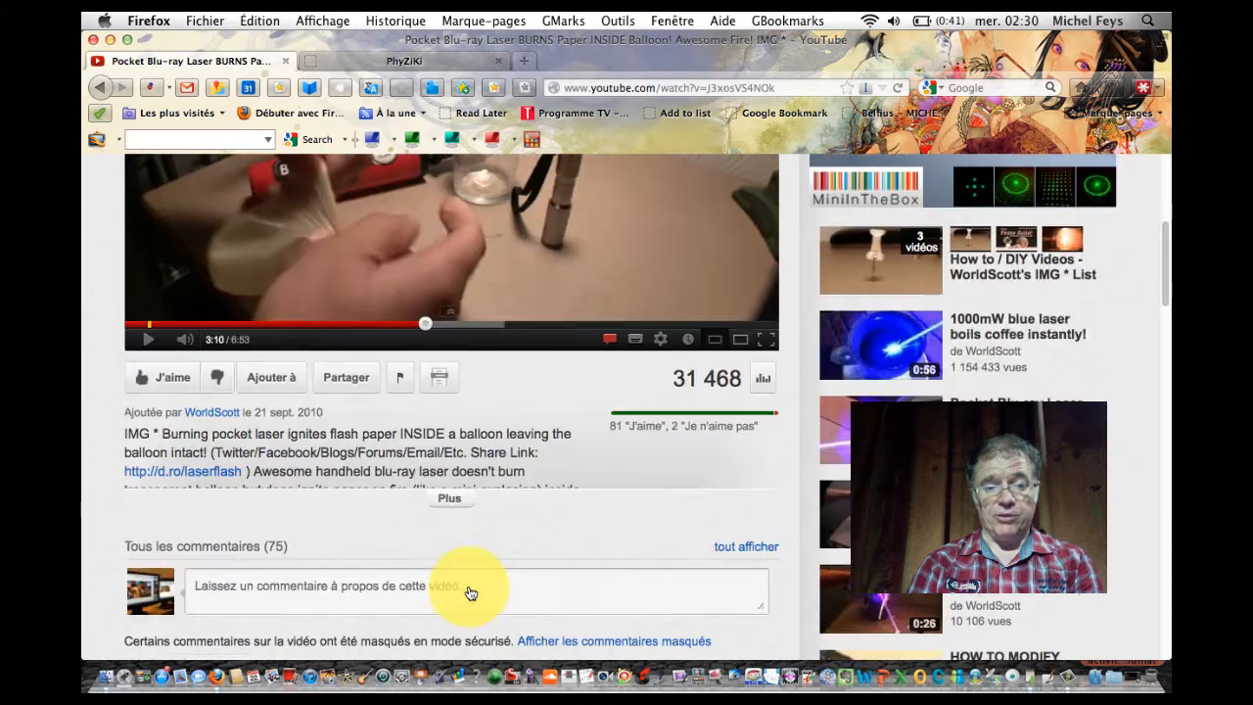
scroll(470, 588, "down", 3)
scroll(559, 344, "up", 2)
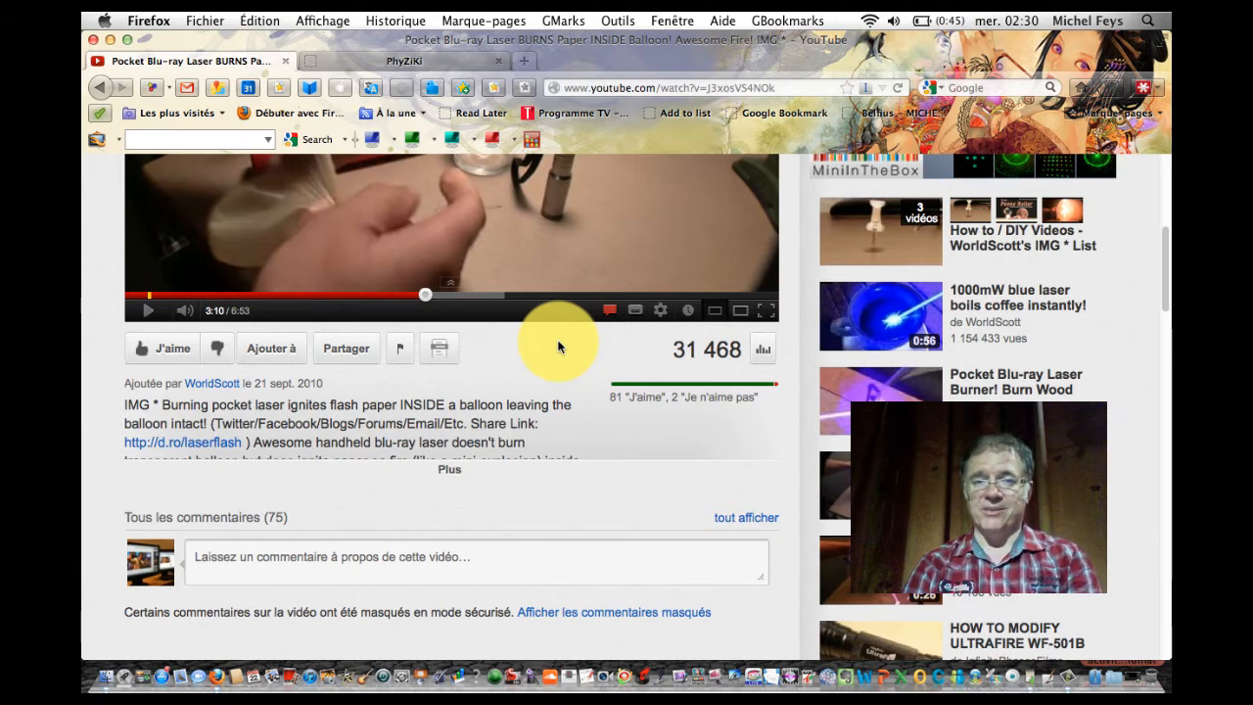
Show the video's sharing options and copy its short youtu.be link
left_click(343, 350)
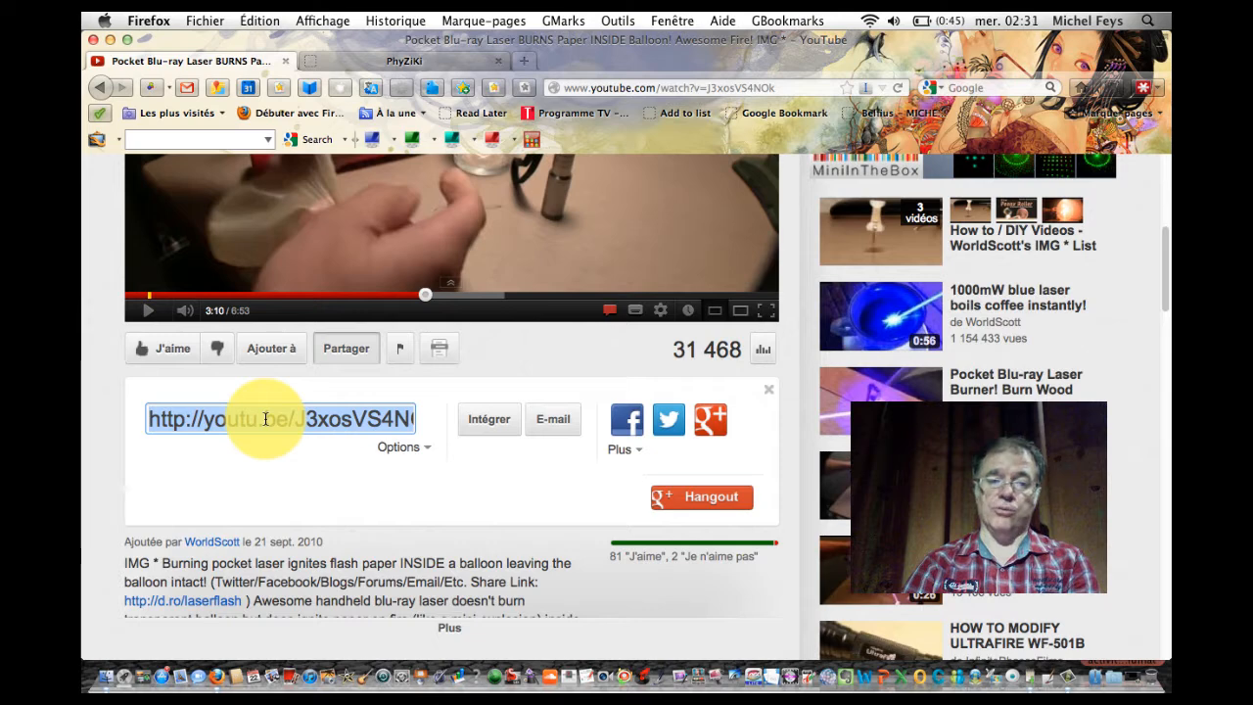
right_click(265, 419)
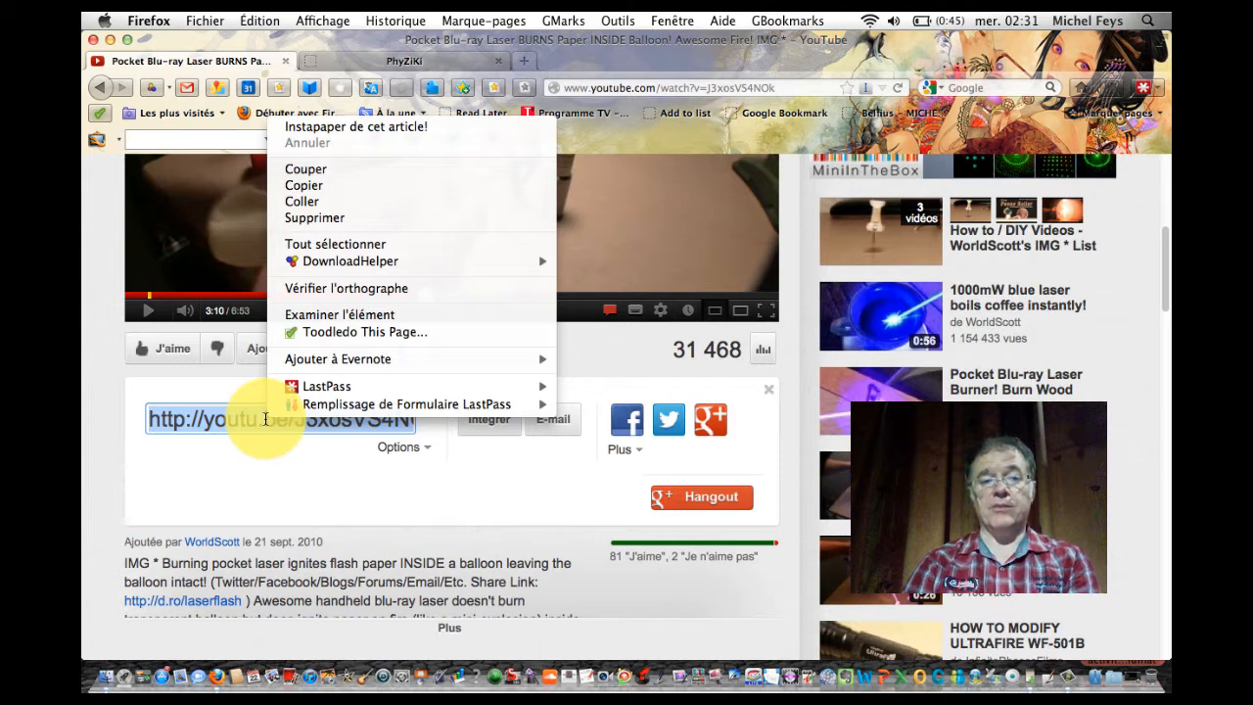
left_click(329, 193)
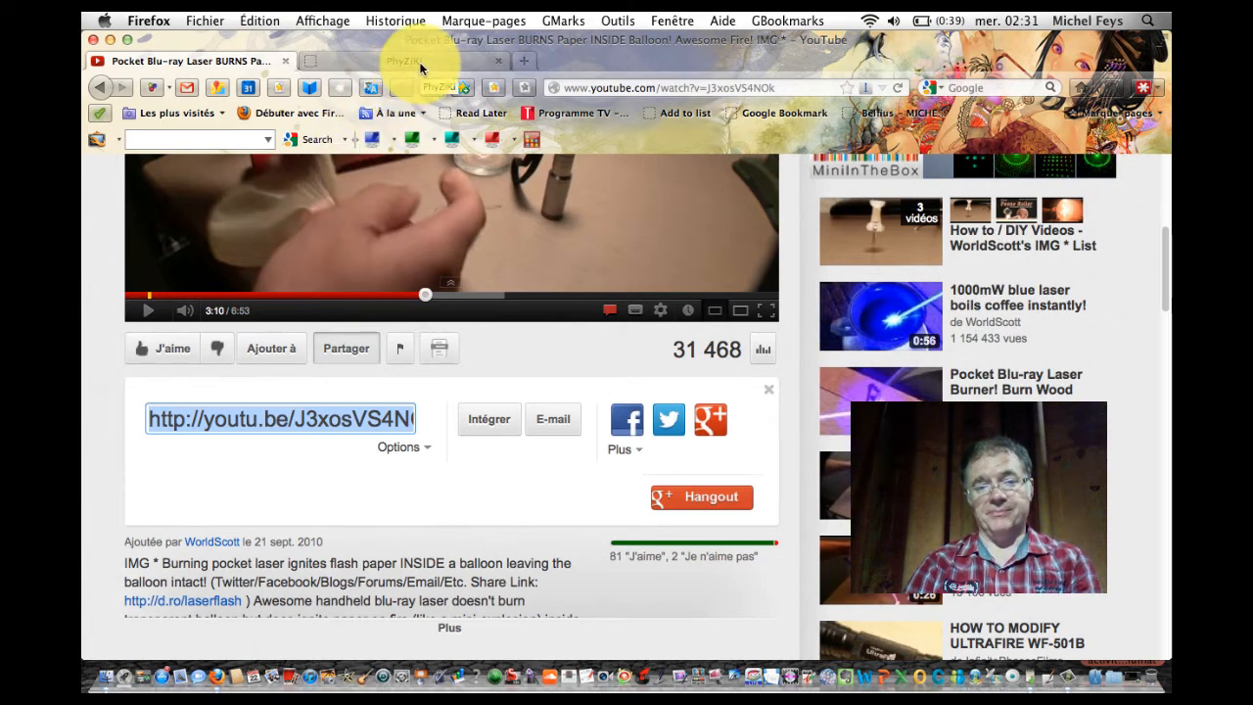
Switch to the PhyZiKi wiki and open the video page under Dépôts
left_click(421, 63)
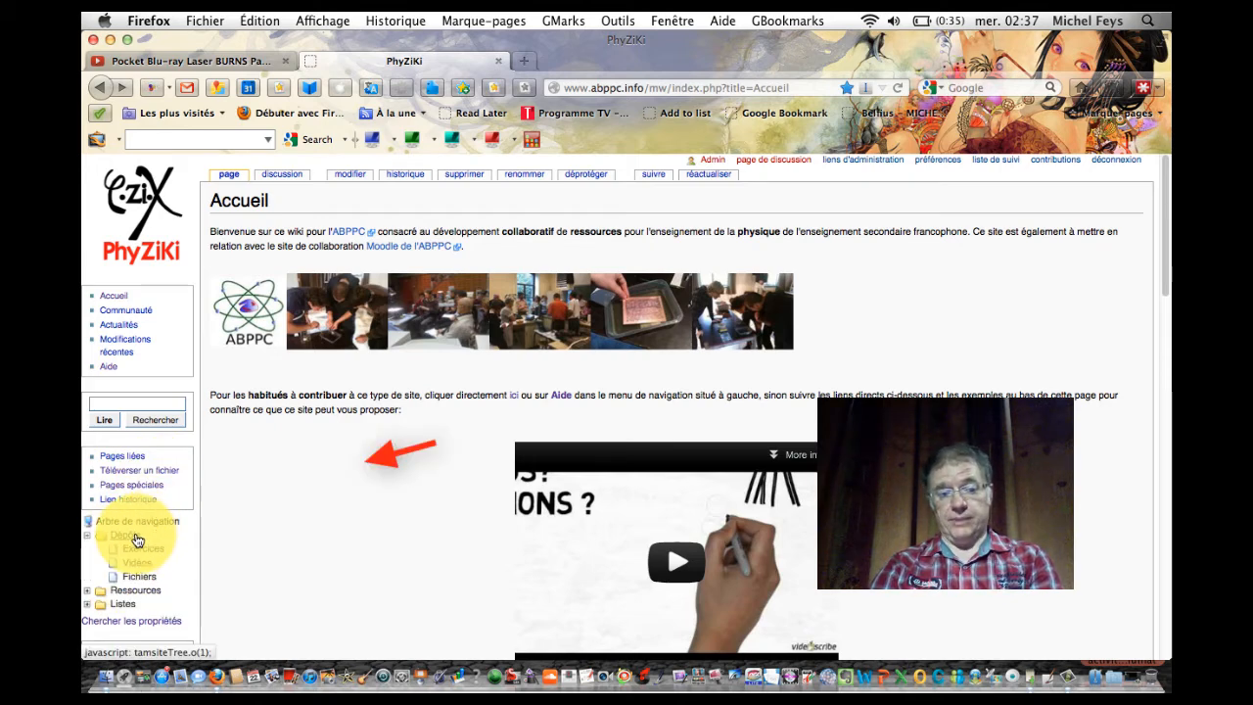
left_click(137, 537)
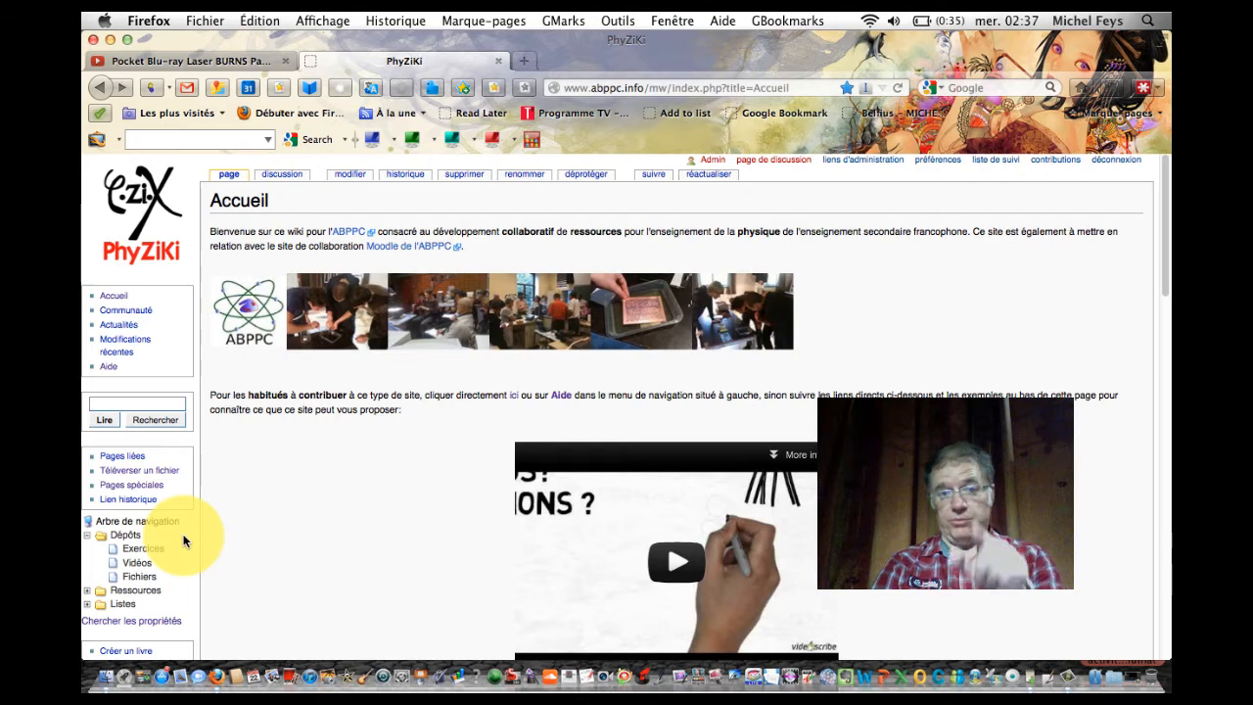
left_click(137, 566)
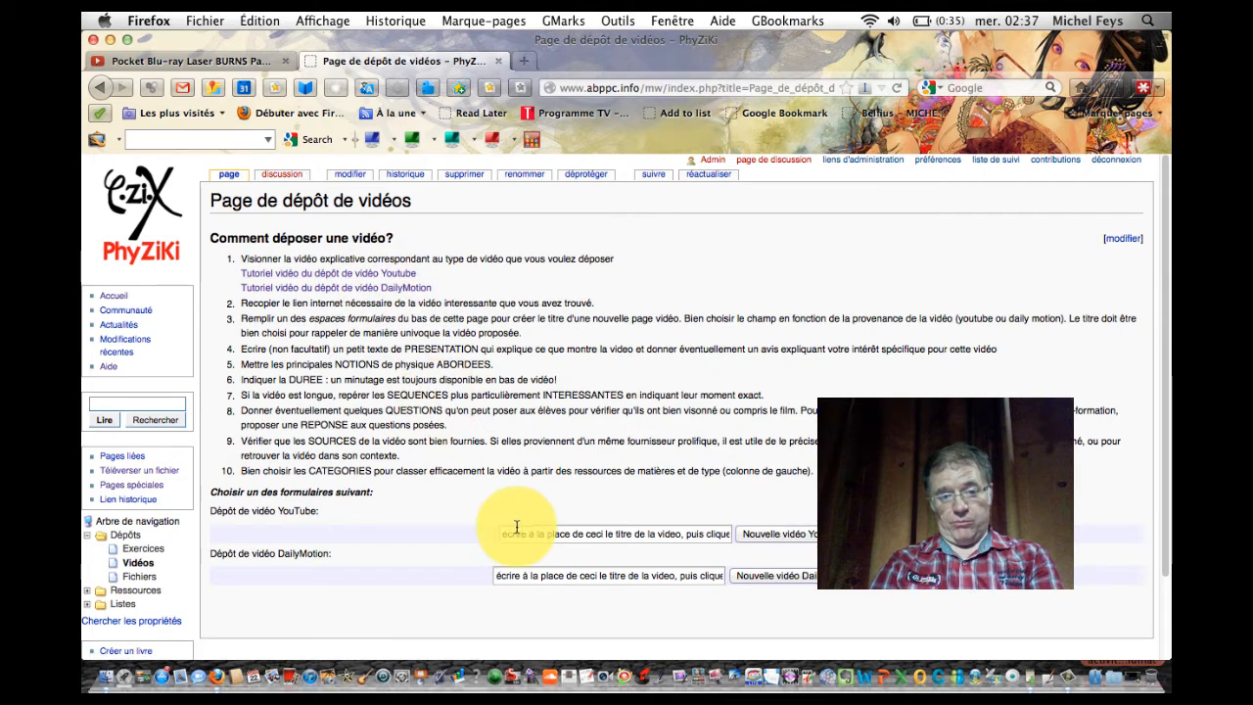
Create a new YouTube video page titled "Un laser met le feu à du papier flash situé dans un ballon (anglais)"
left_click(516, 534)
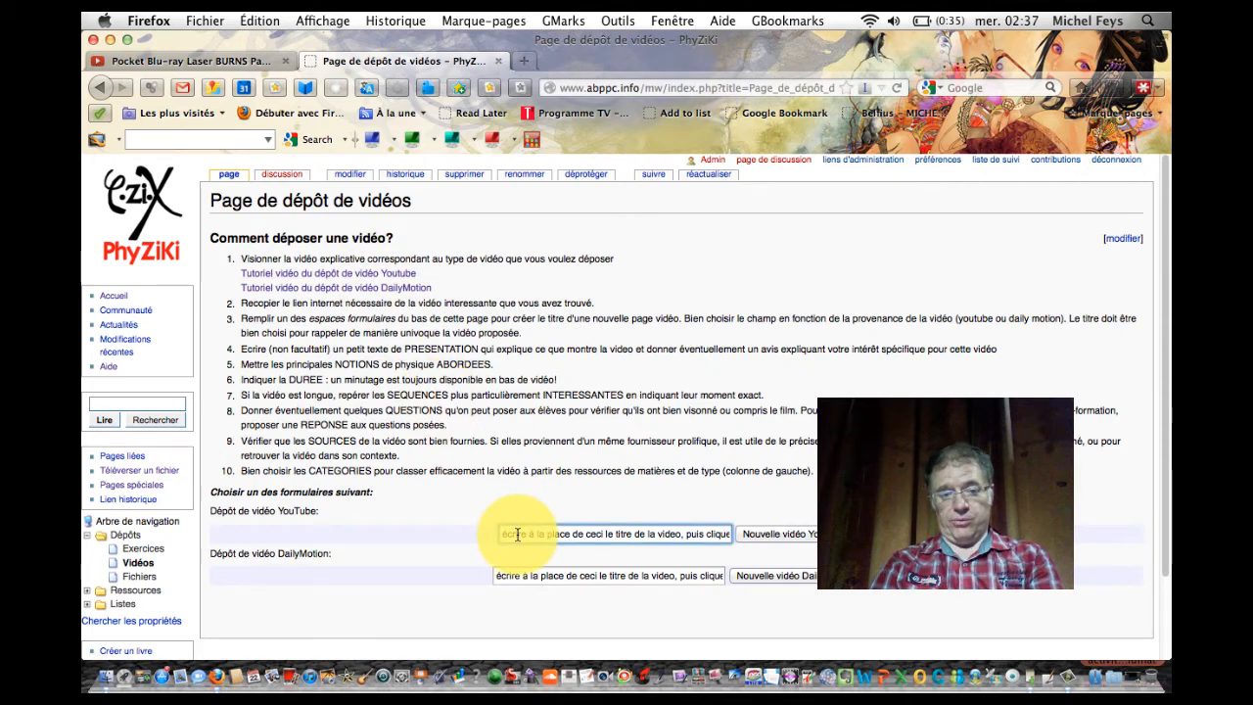
key("super+a")
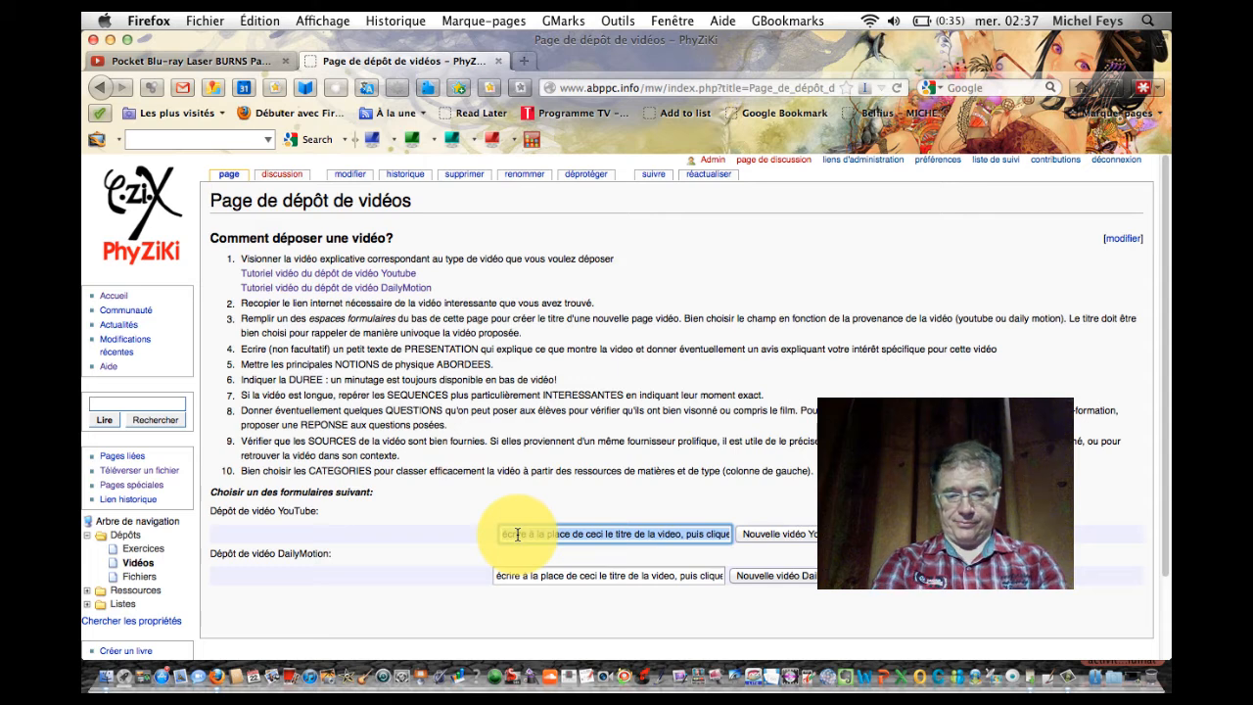
key("super+v")
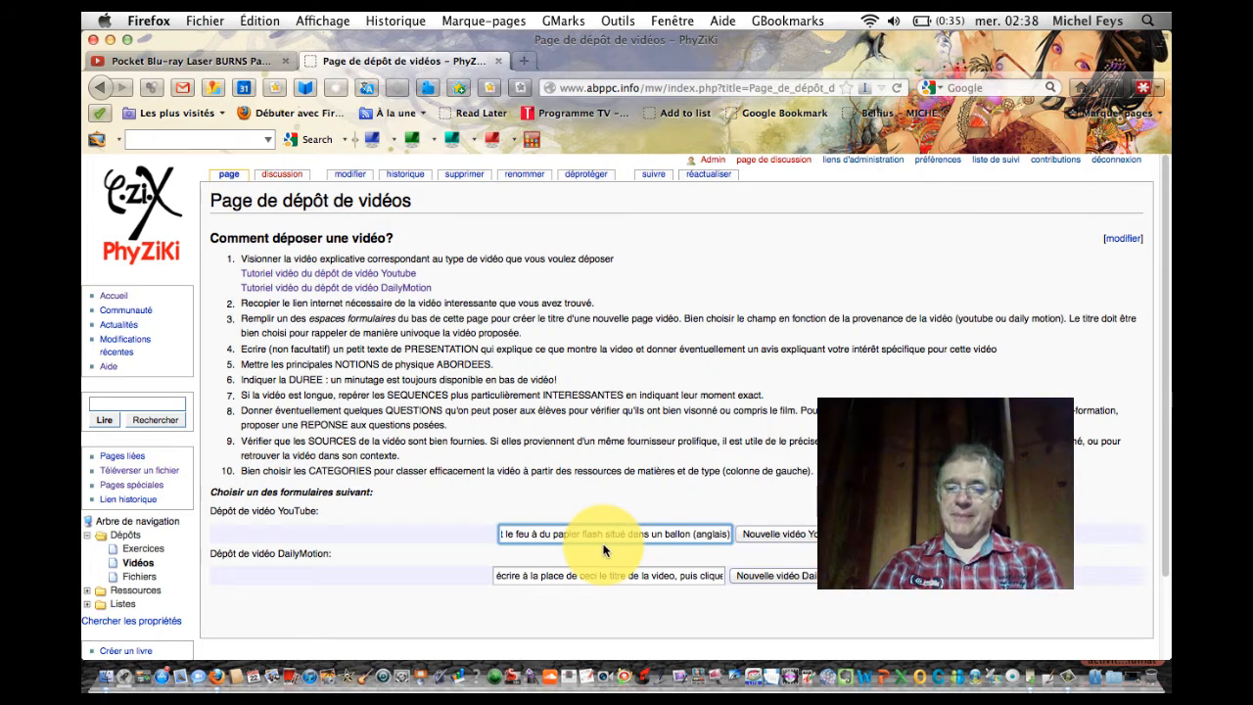
left_click(781, 535)
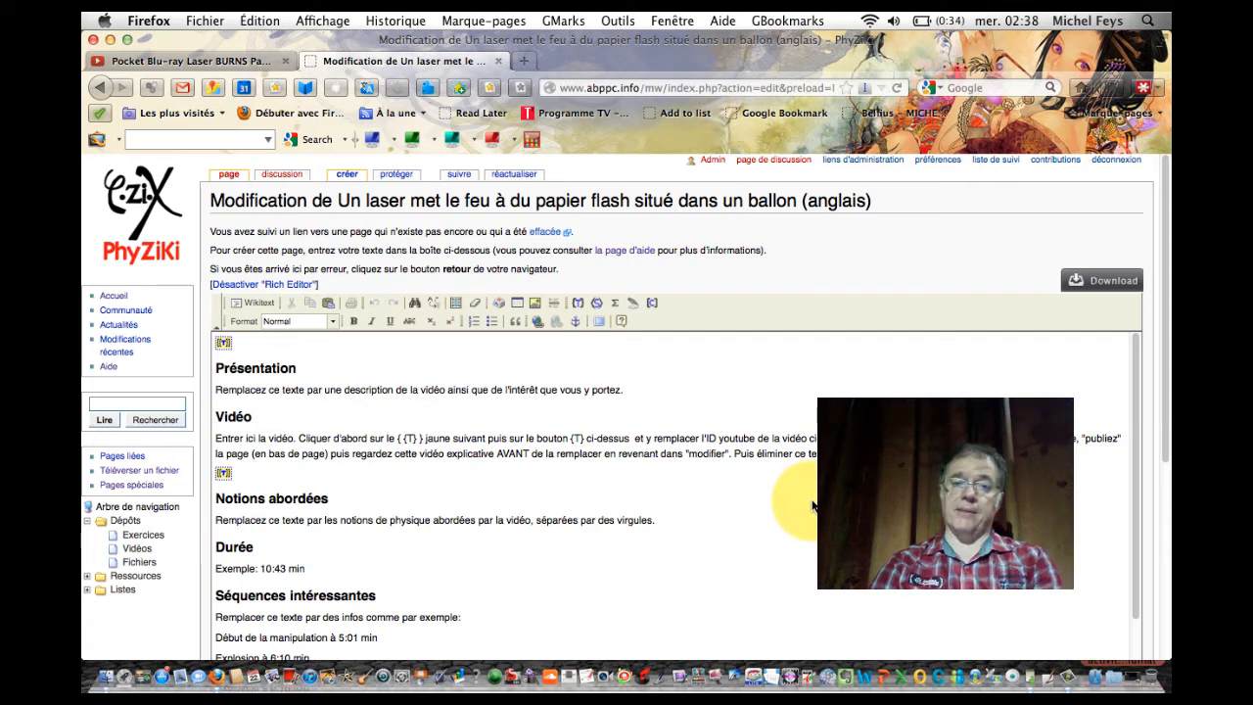
Replace the Présentation placeholder with a French description of a blue-ray laser igniting flash paper inside a balloon, ending "finisse par exploser."
scroll(771, 486, "down", 2)
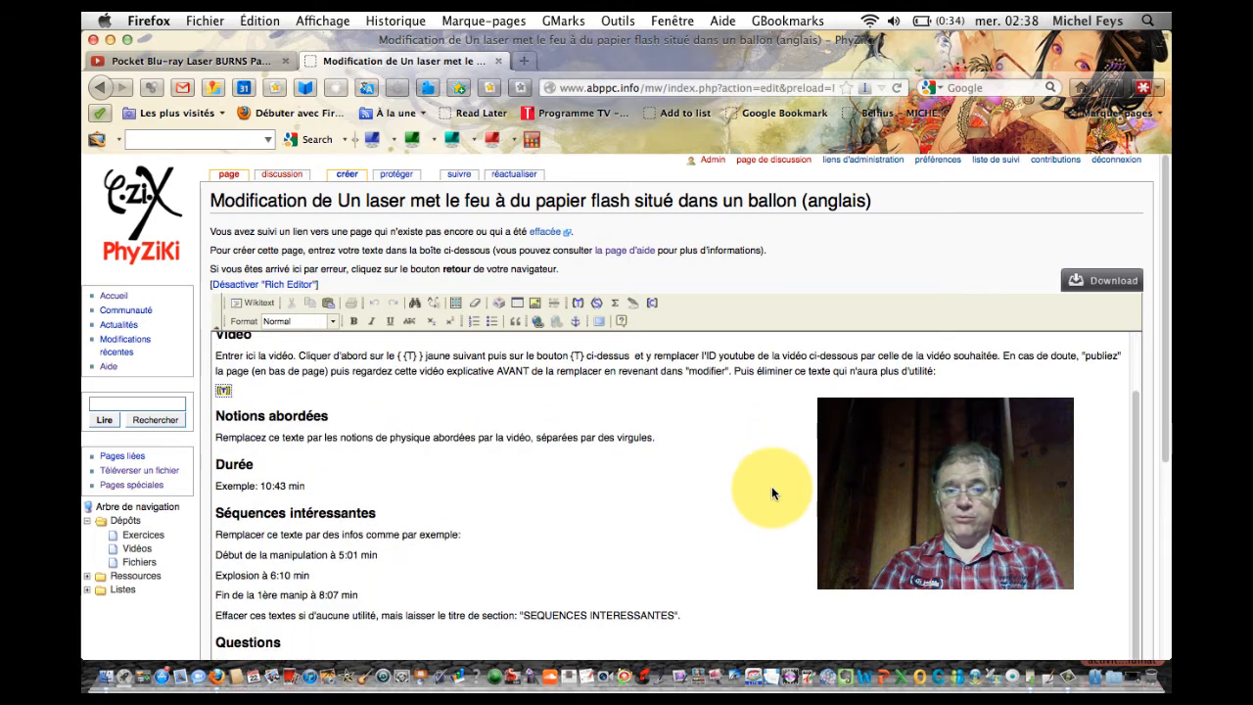
scroll(772, 486, "up", 2)
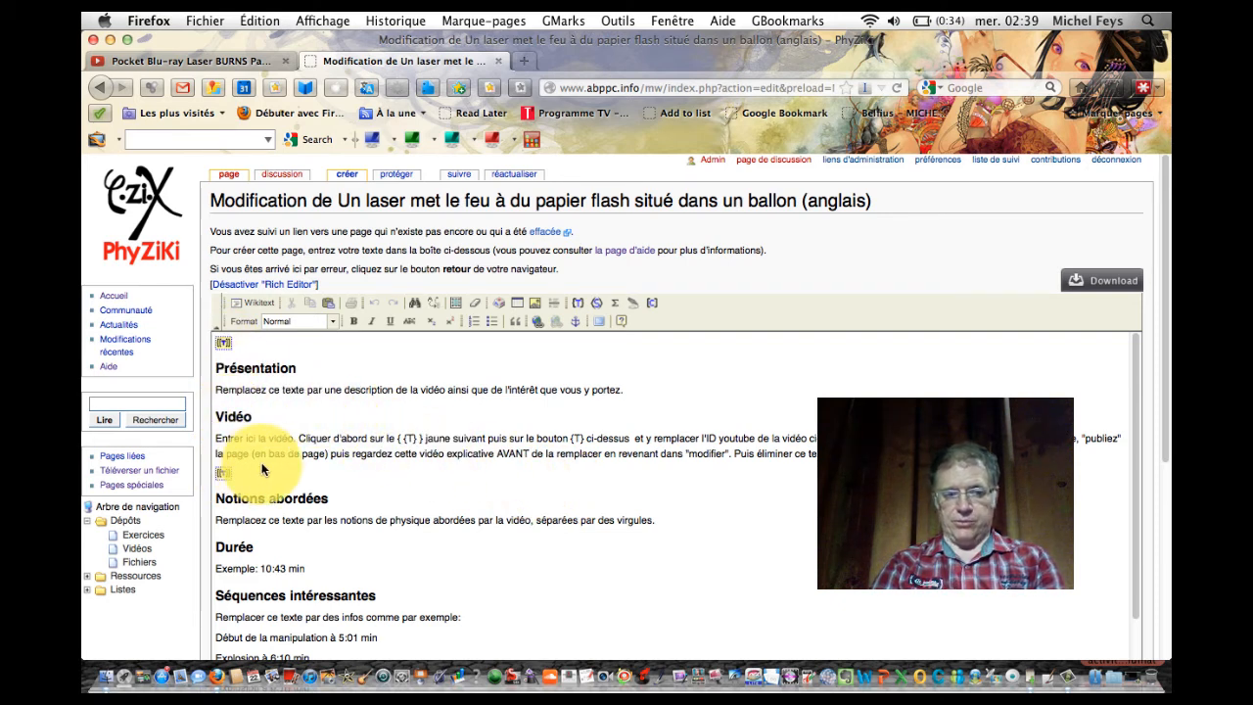
triple_click(293, 388)
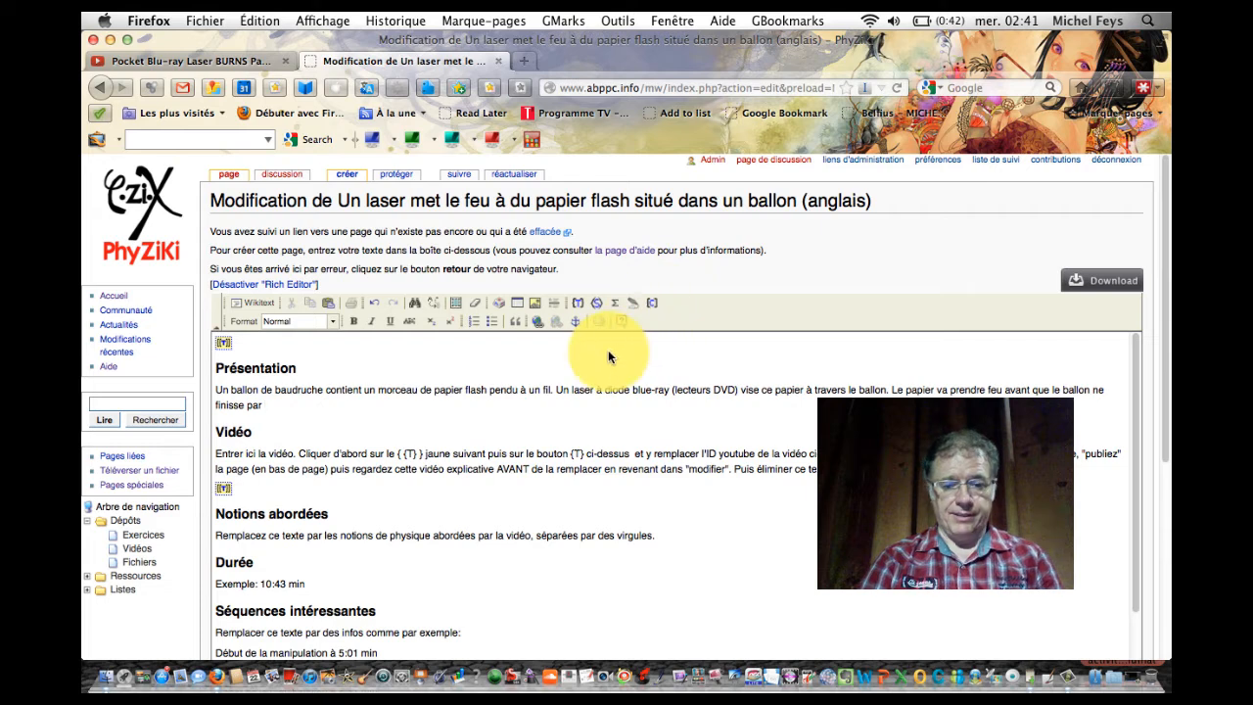
type("exploser.")
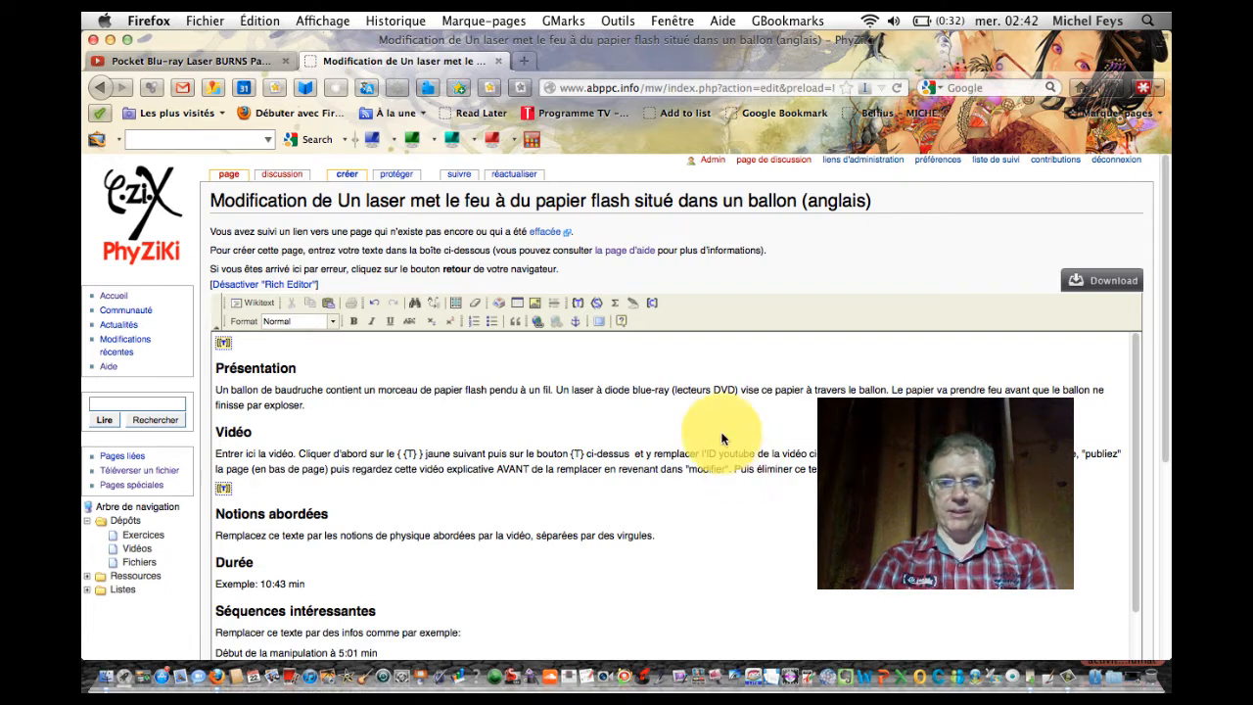
Check the share link on the YouTube page, then review the wiki template's sections down to the source and categories
left_click(232, 61)
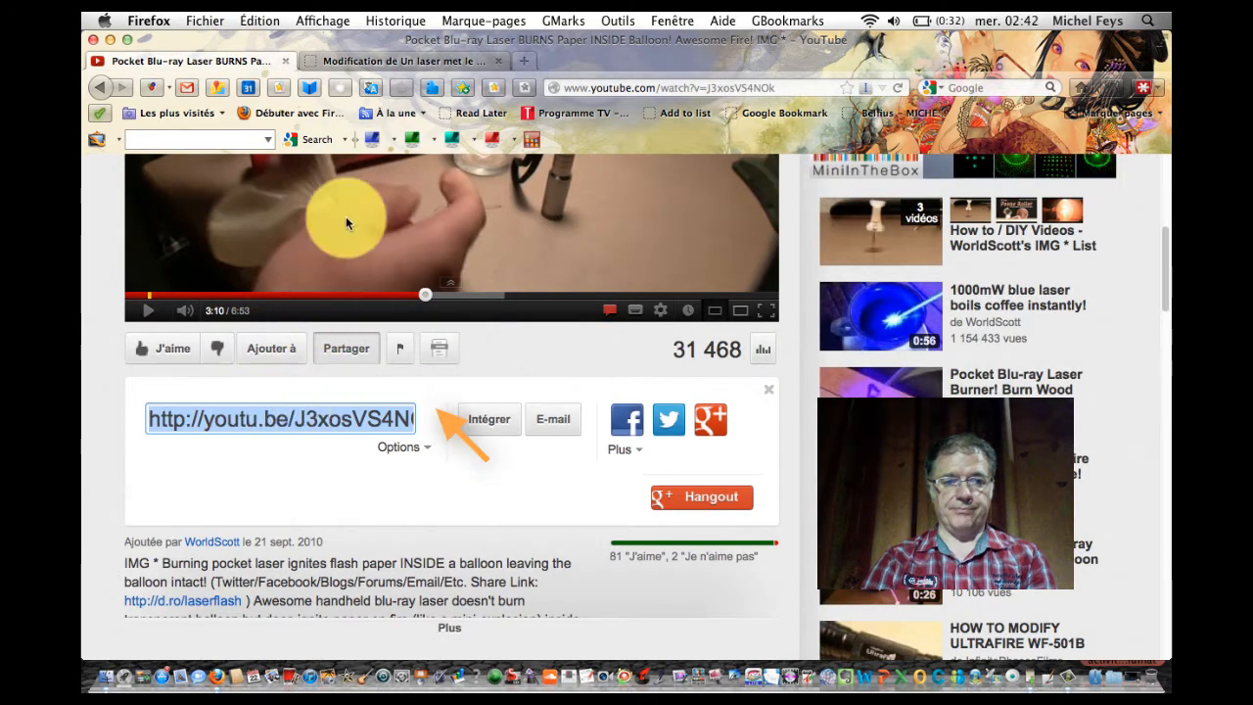
left_click(402, 63)
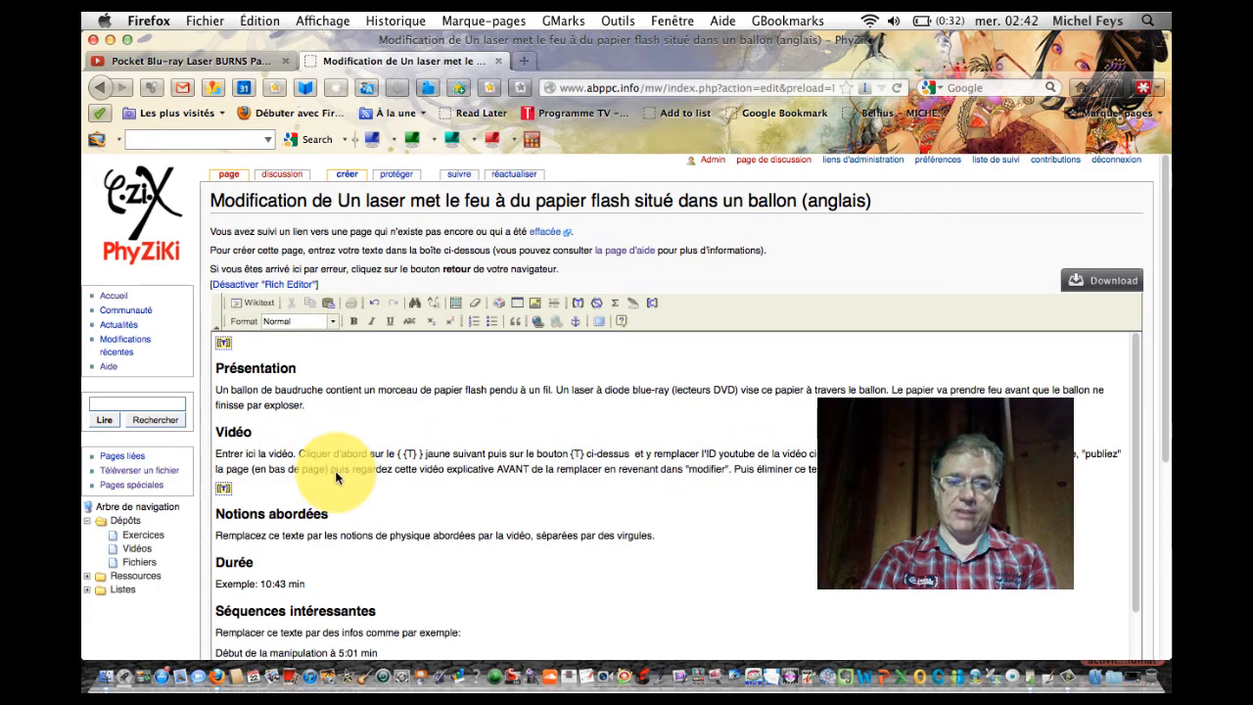
scroll(381, 478, "down", 5)
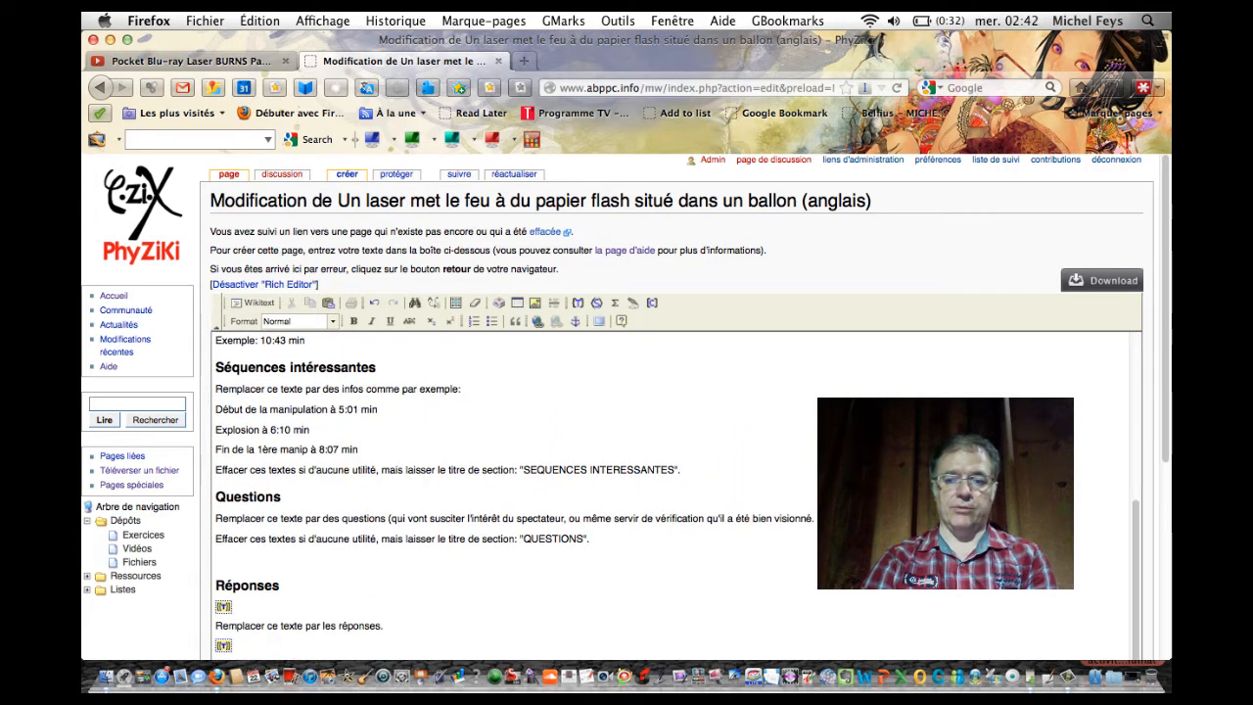
scroll(1165, 366, "down", 3)
scroll(1165, 366, "down", 3)
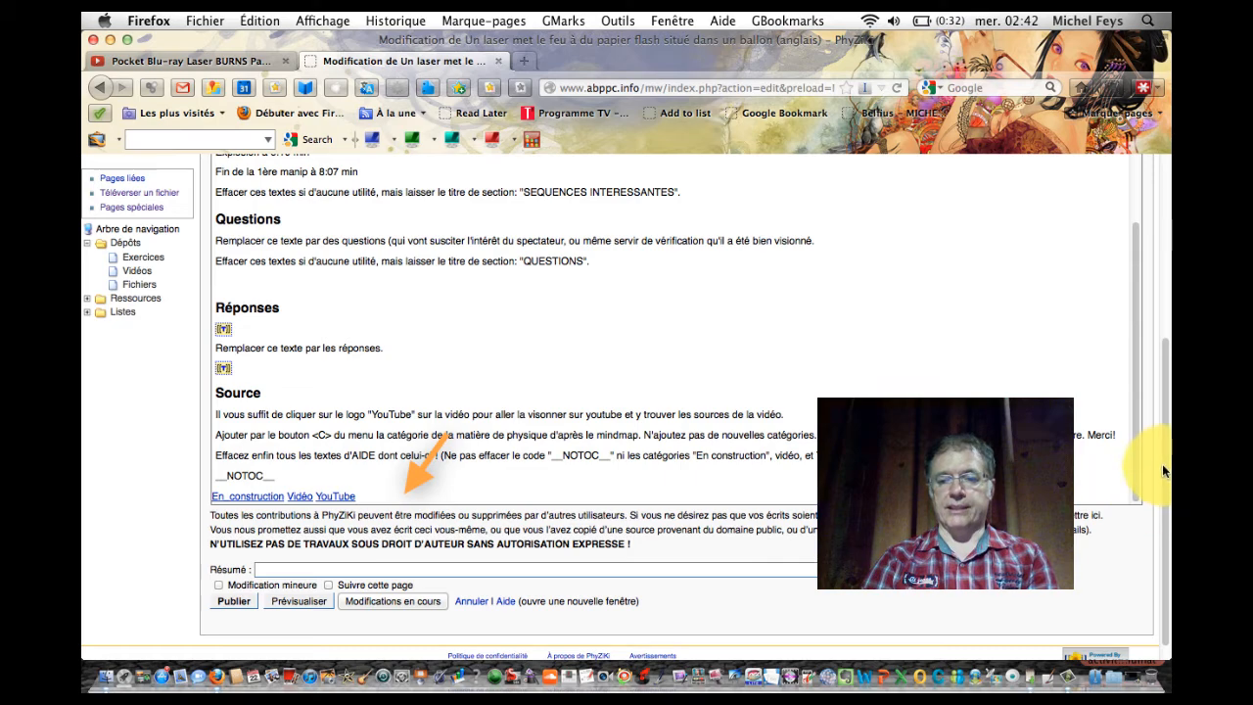
left_click_drag(1151, 496, 1156, 268)
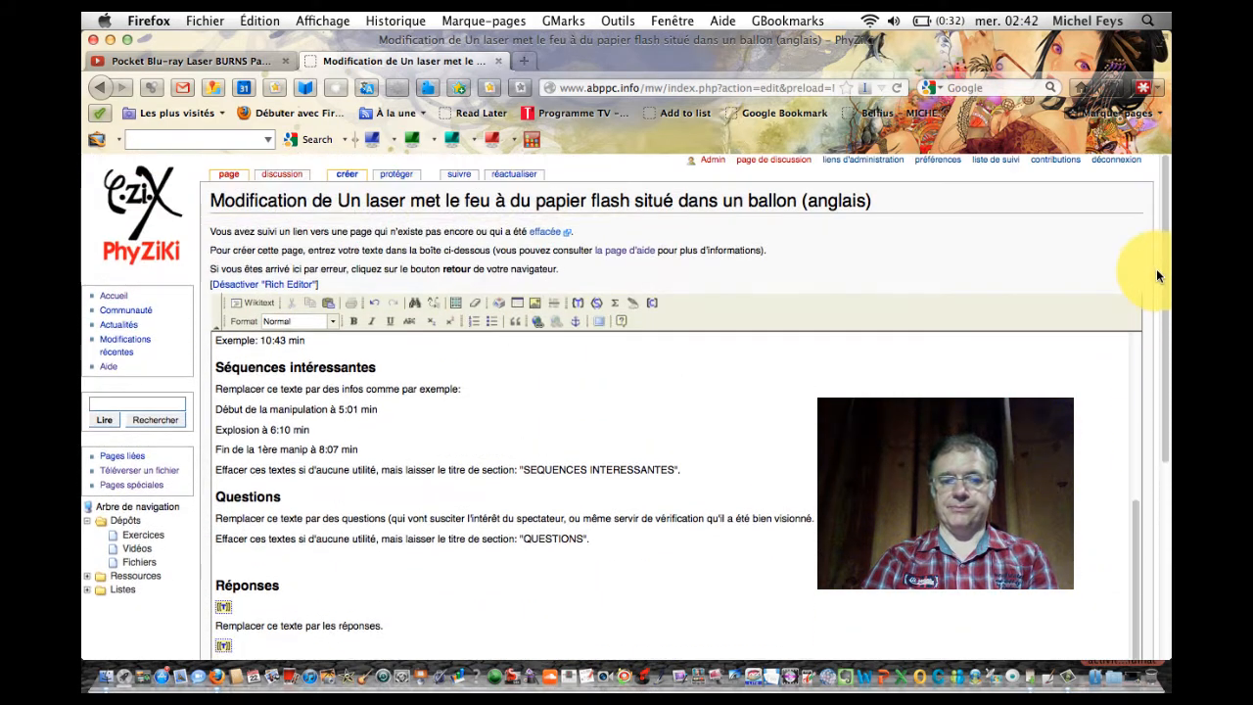
scroll(982, 394, "up", 3)
scroll(982, 394, "up", 3)
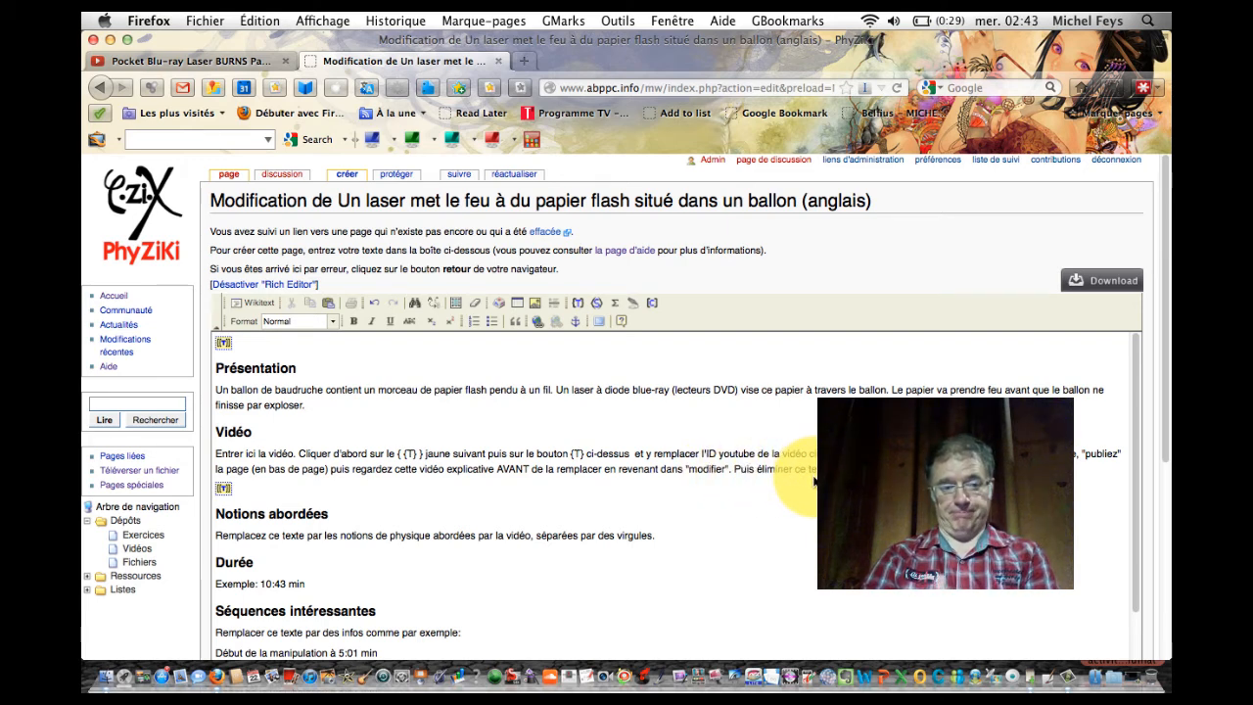
Set the YouTube widget ID in the Vidéo section's template to J3xosVS4NOk, taken from the pasted share link, and remove the link's leftover text
left_click(223, 491)
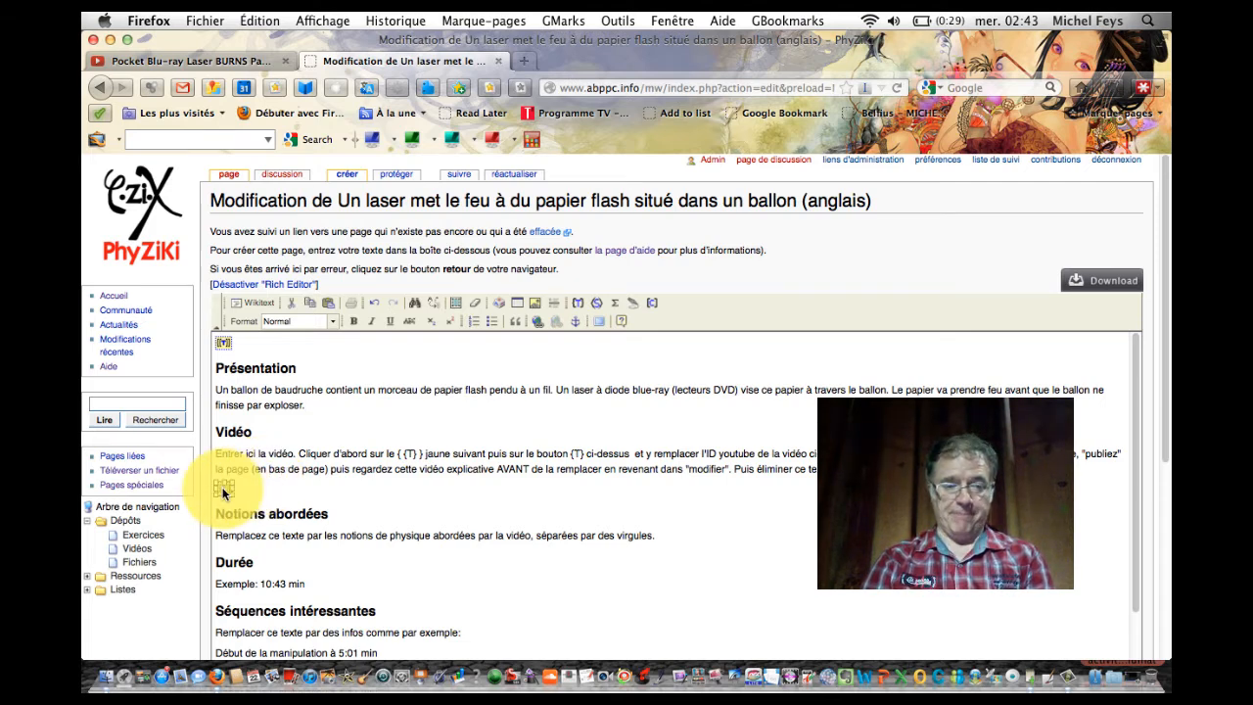
left_click(578, 305)
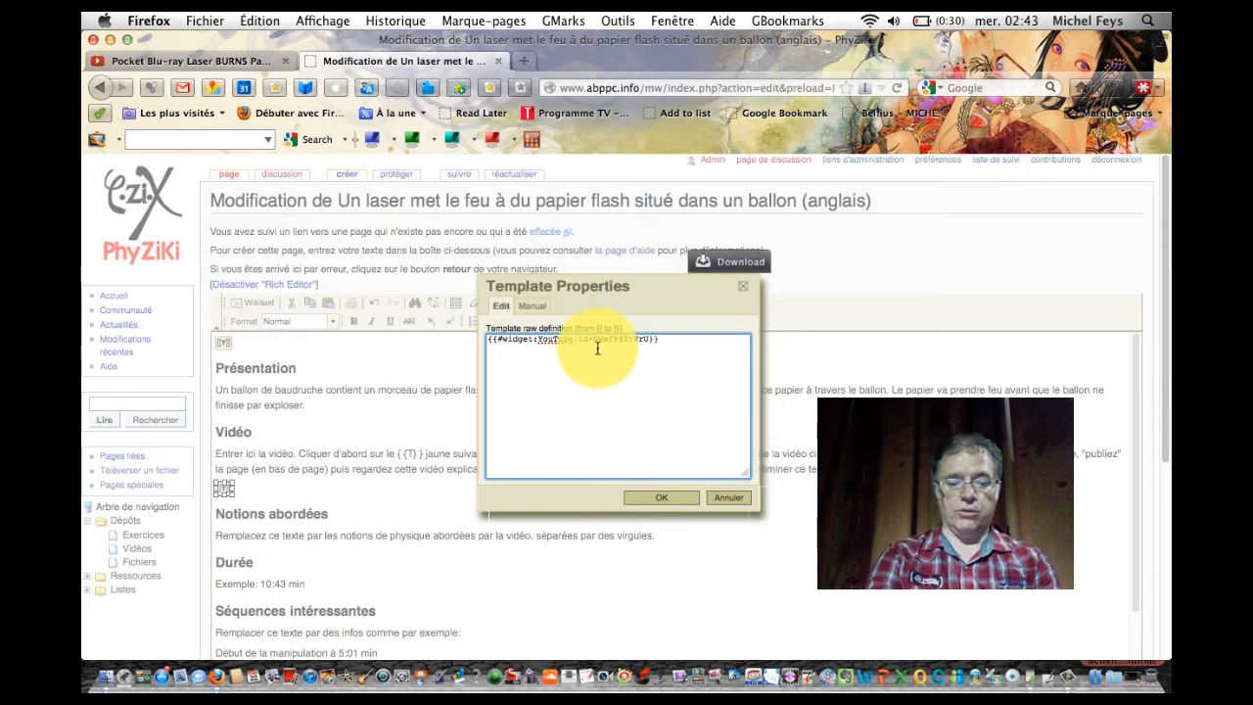
key("Return")
type("http://youtu.be/J3xoeY490Bk")
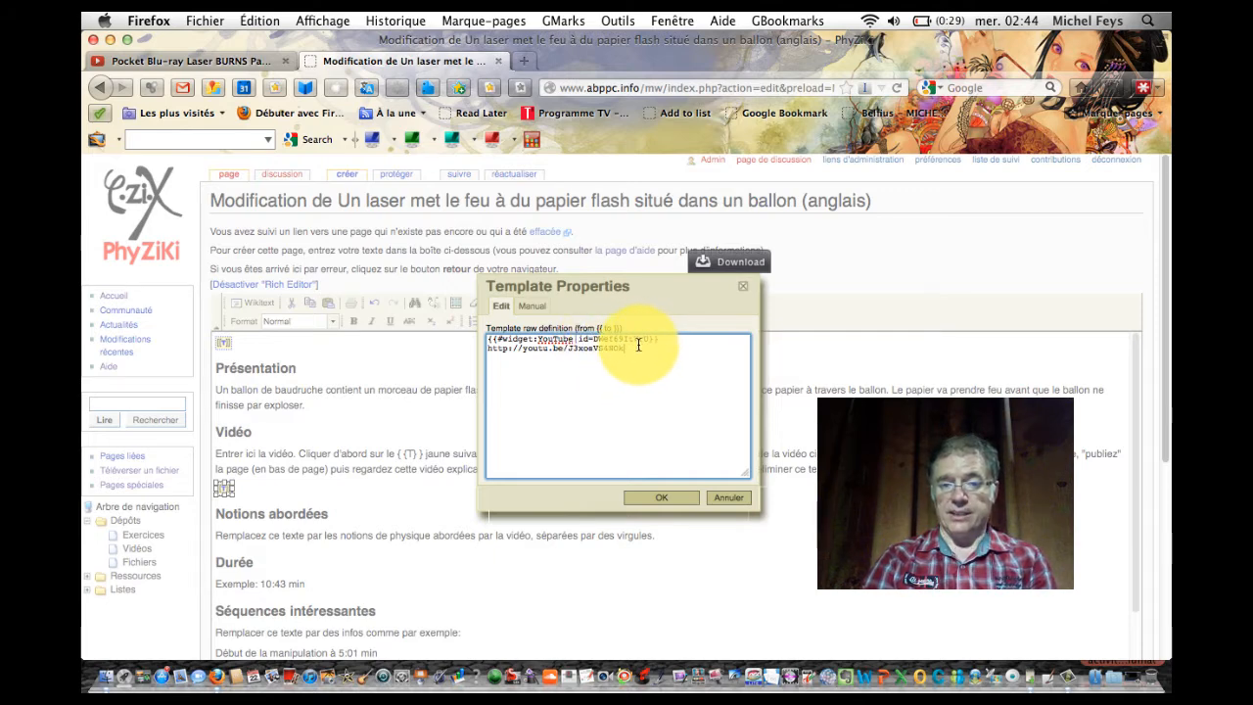
left_click_drag(595, 337, 571, 349)
key("BackSpace")
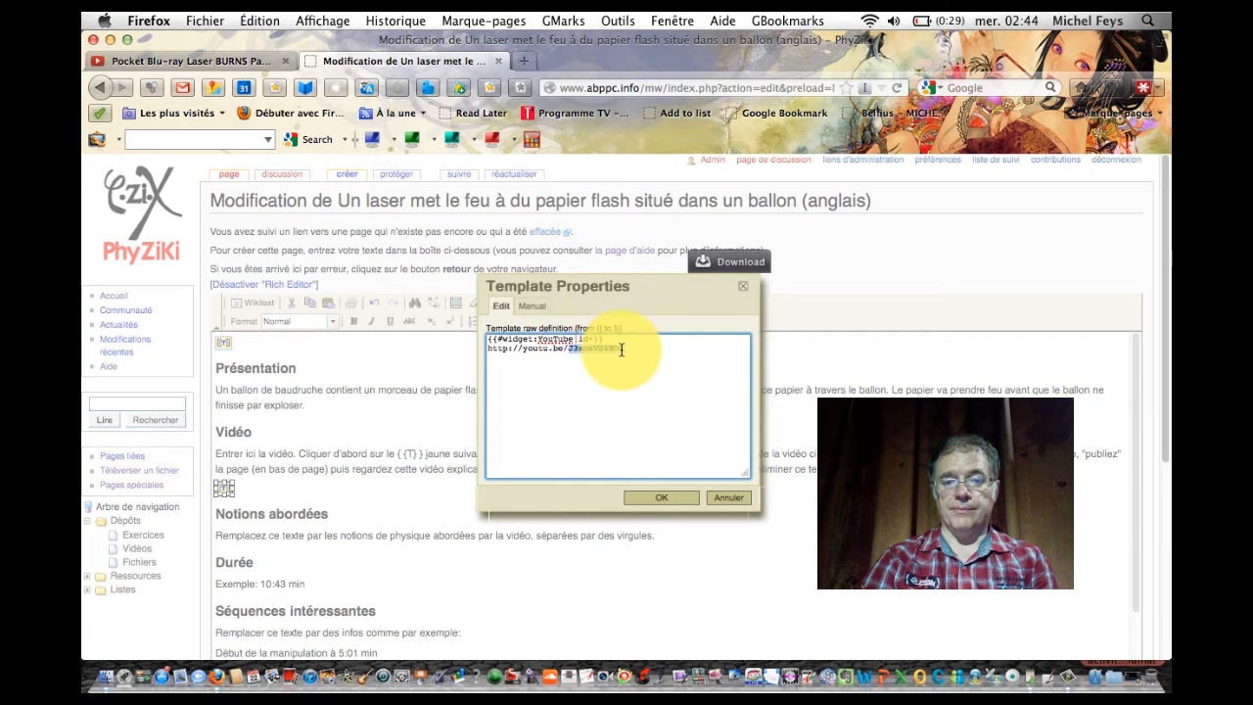
left_click_drag(599, 350, 591, 340)
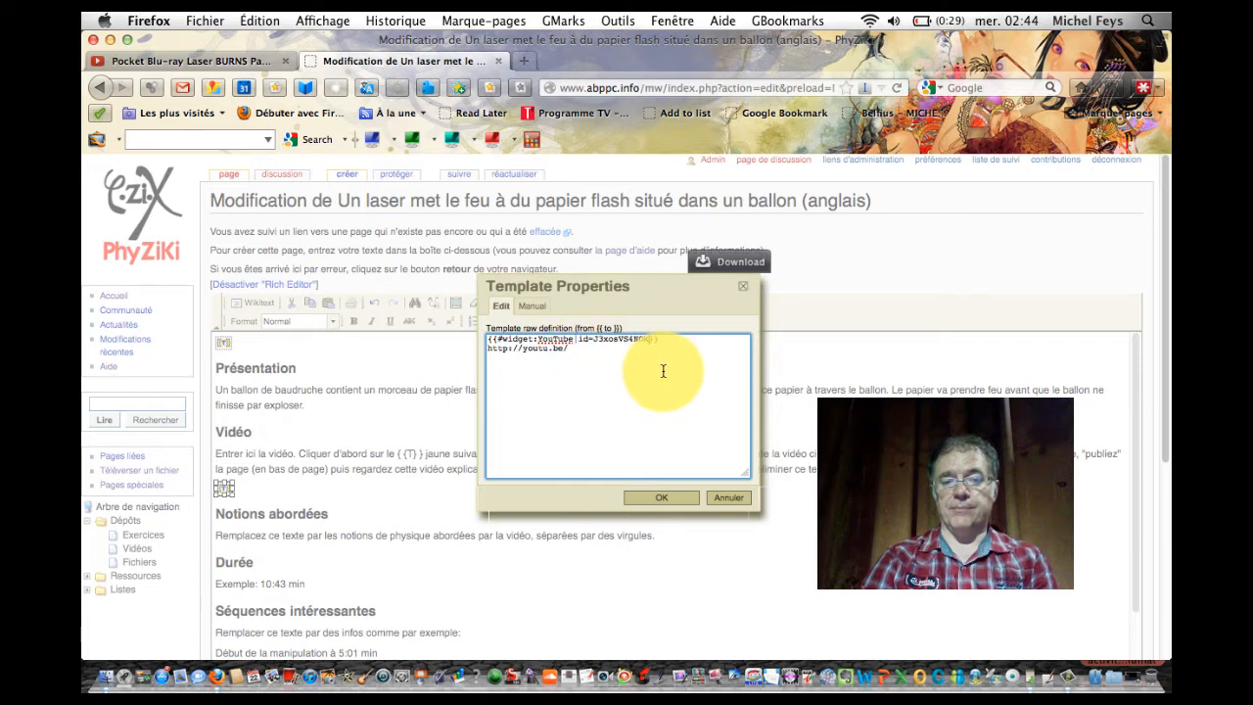
left_click_drag(569, 349, 481, 348)
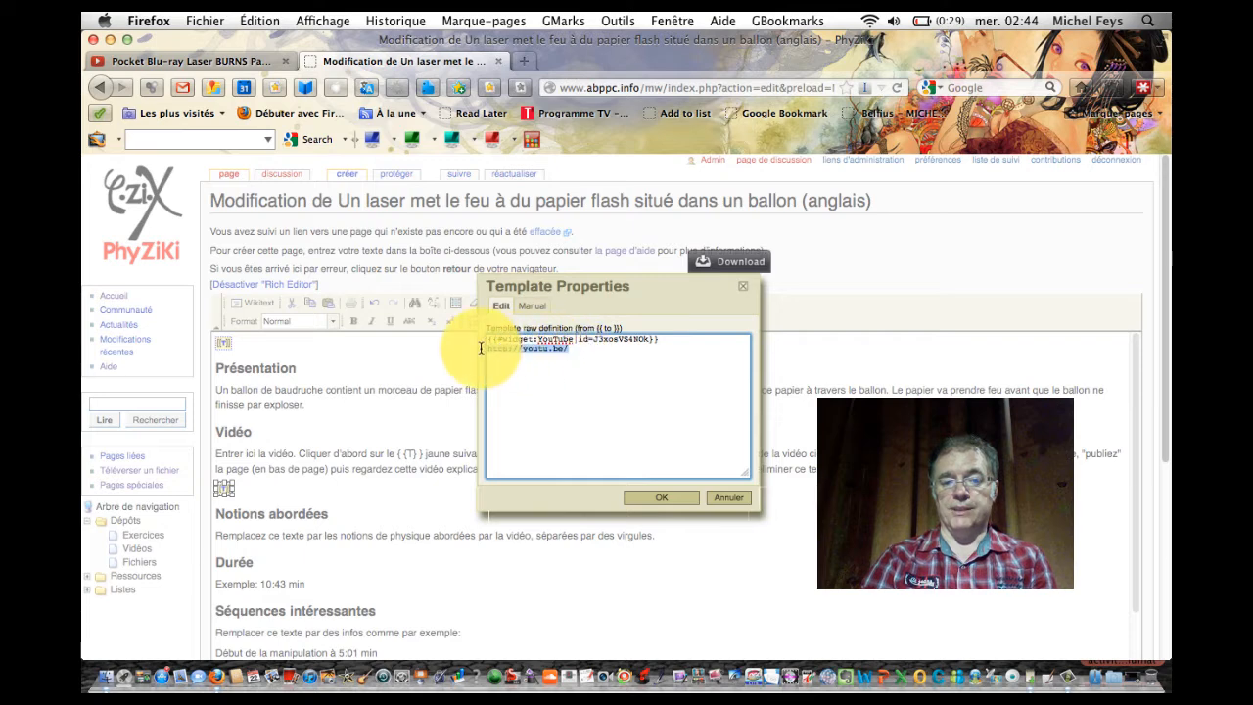
key("BackSpace")
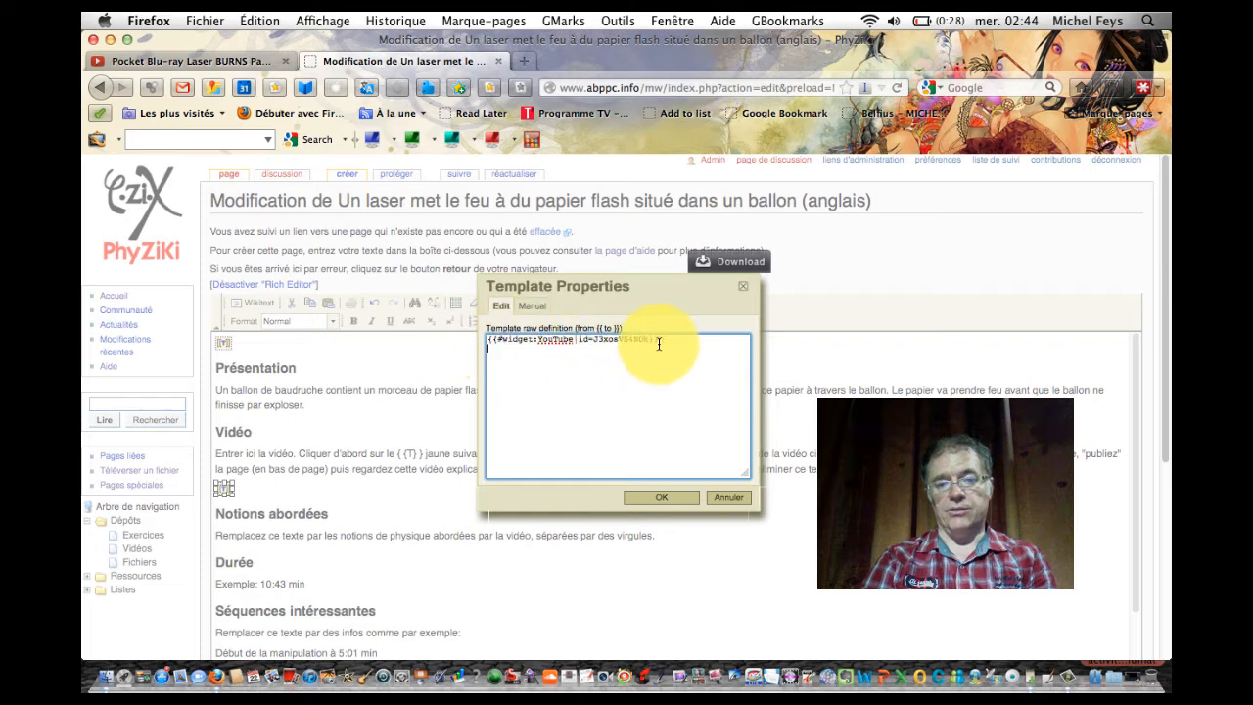
left_click(662, 497)
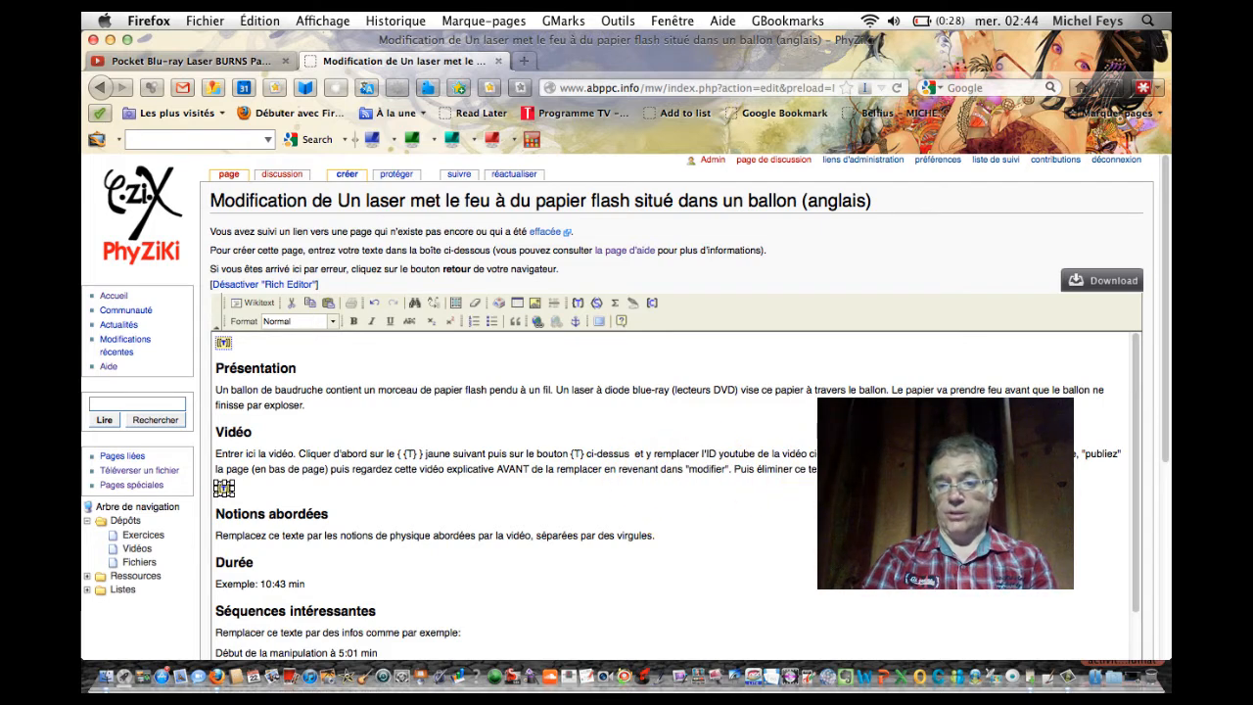
Delete the help text and the empty line above the template in the Vidéo section
left_click_drag(861, 469, 203, 471)
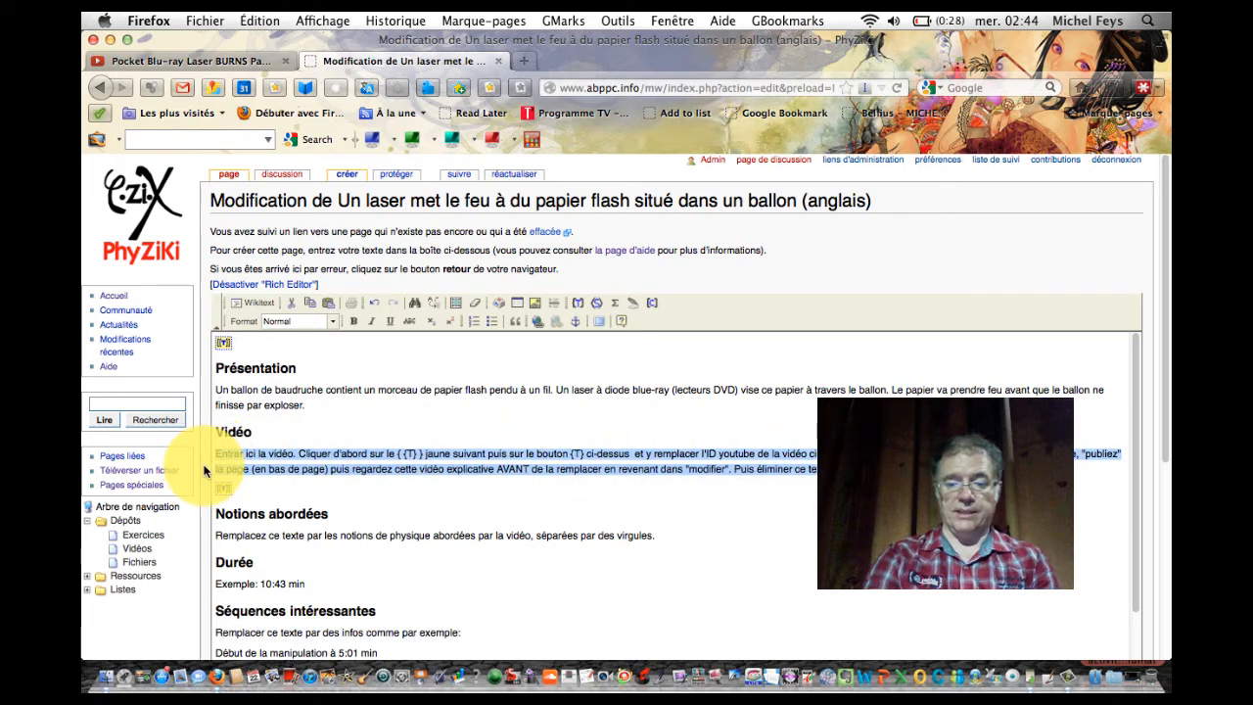
key("BackSpace")
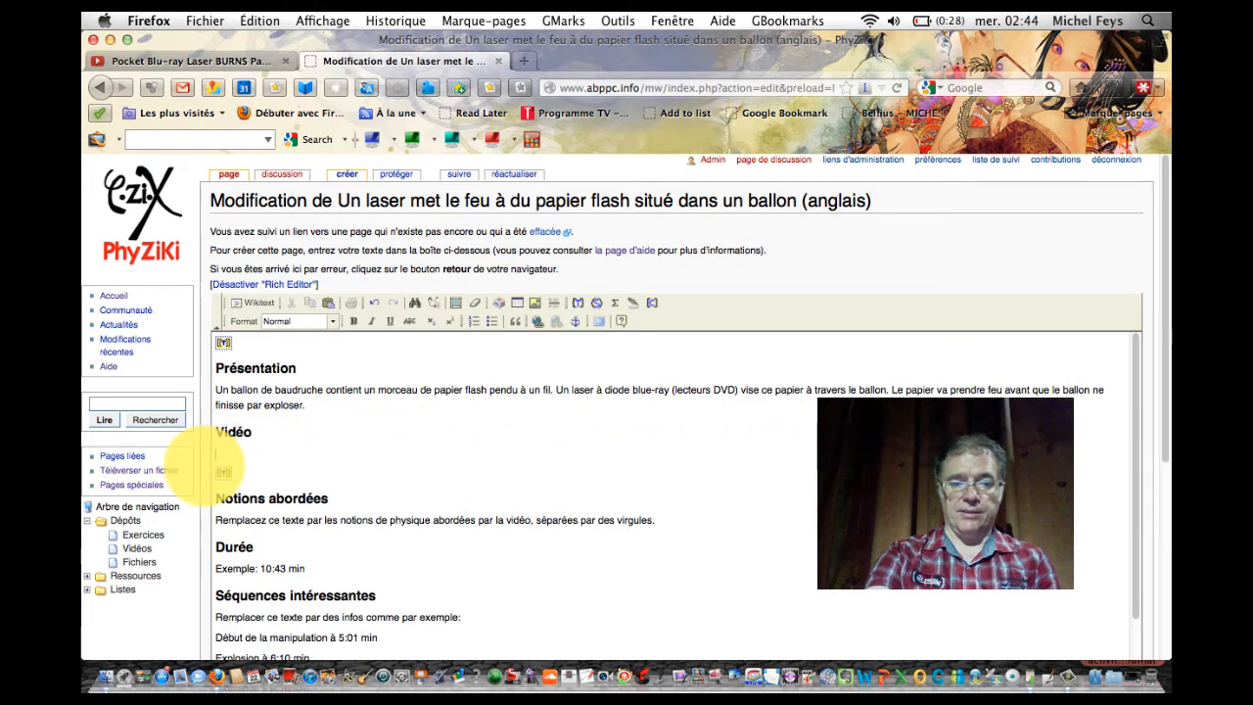
key("BackSpace")
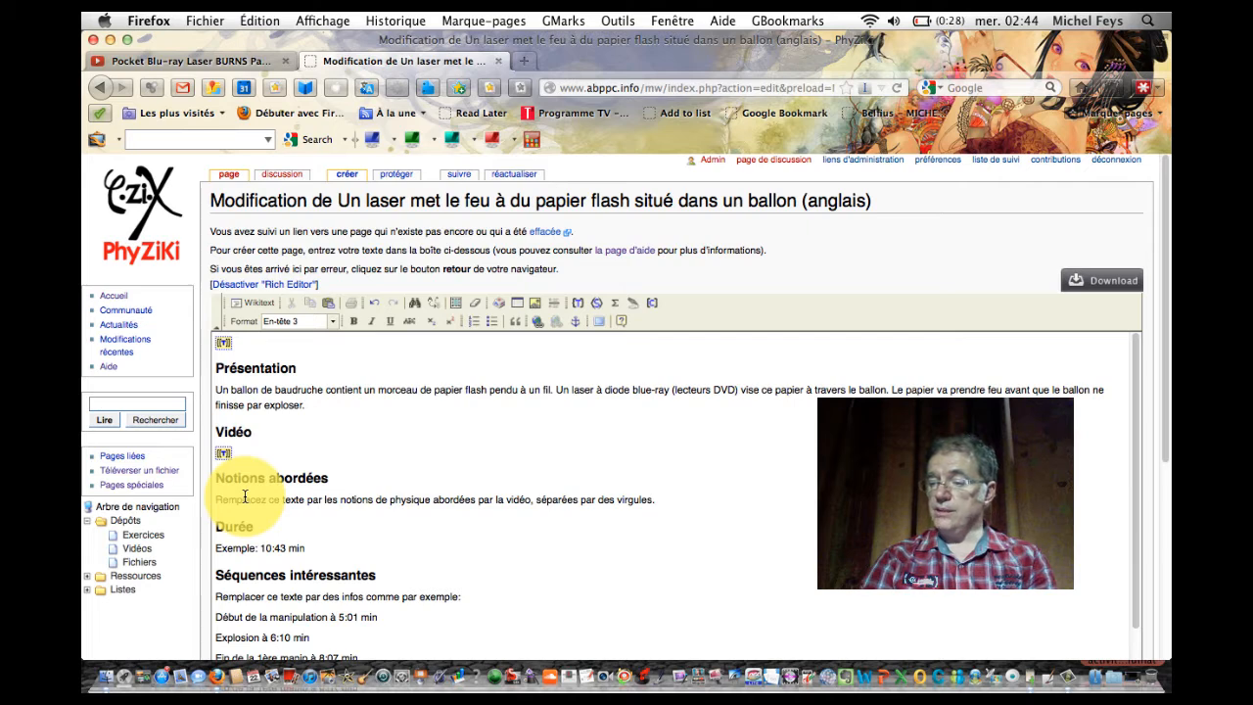
Replace the placeholder text under Notions abordées with "absorption, lumière, laser, puissance"
triple_click(247, 497)
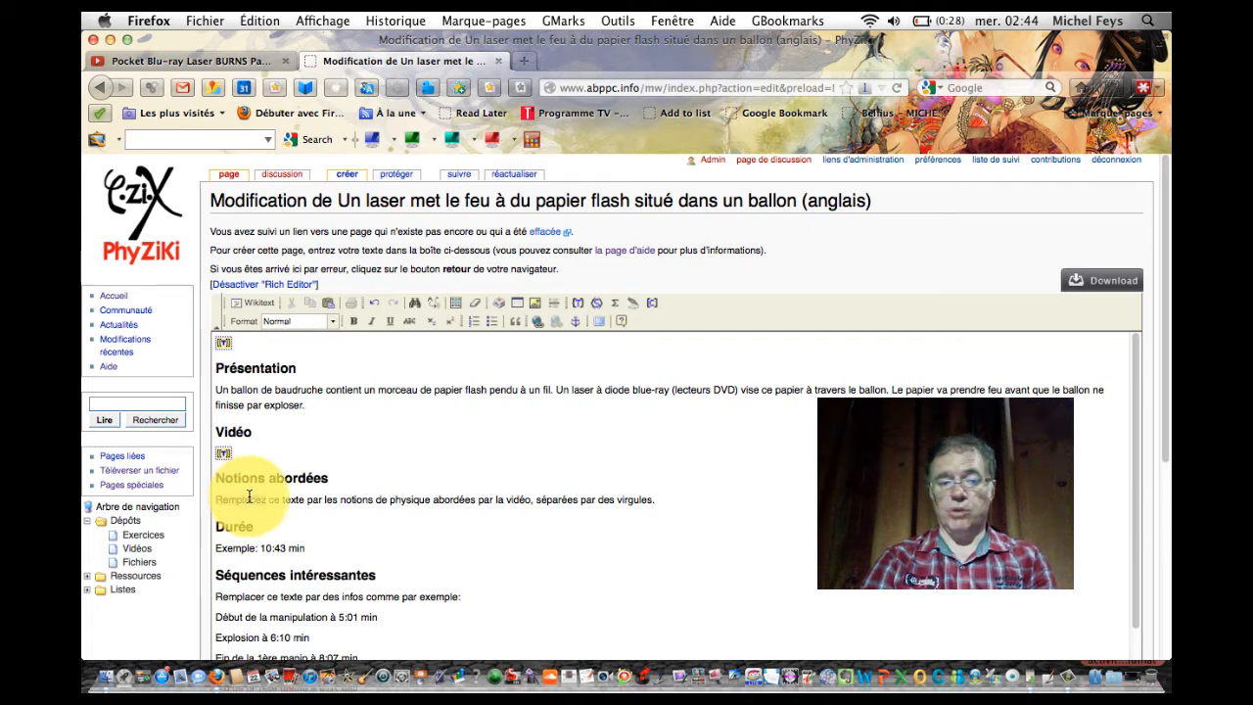
type("a")
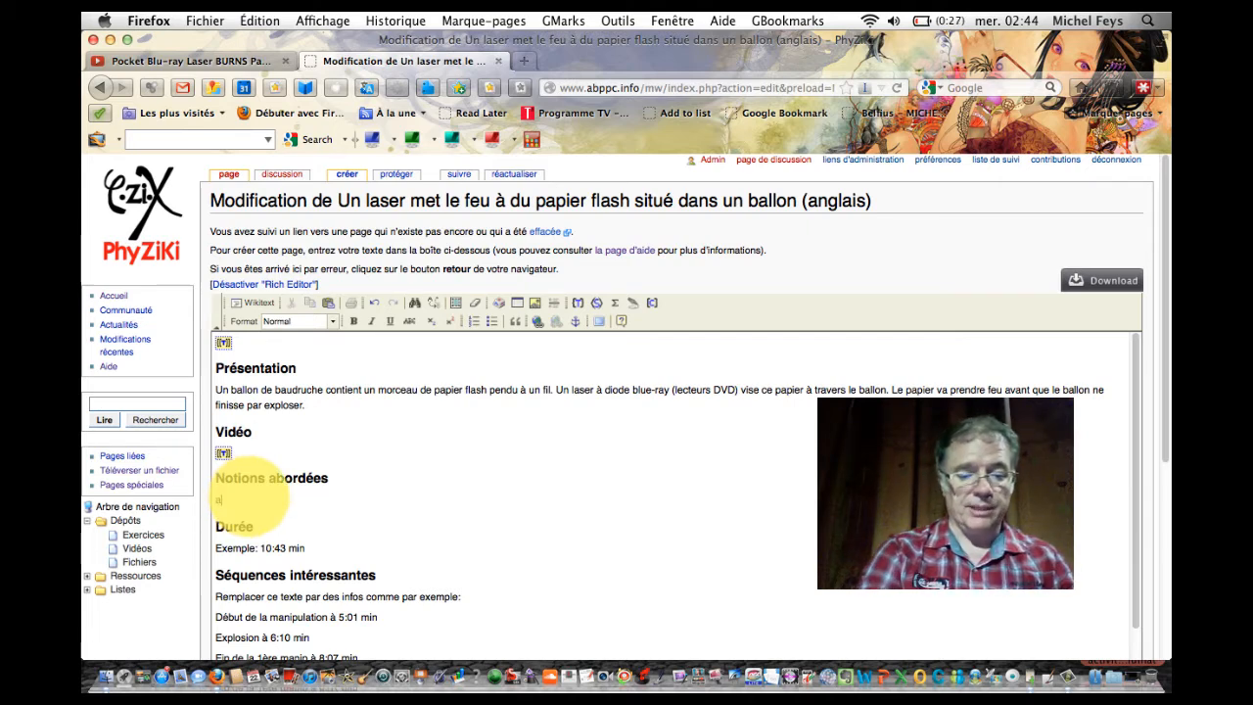
type("bsorpt")
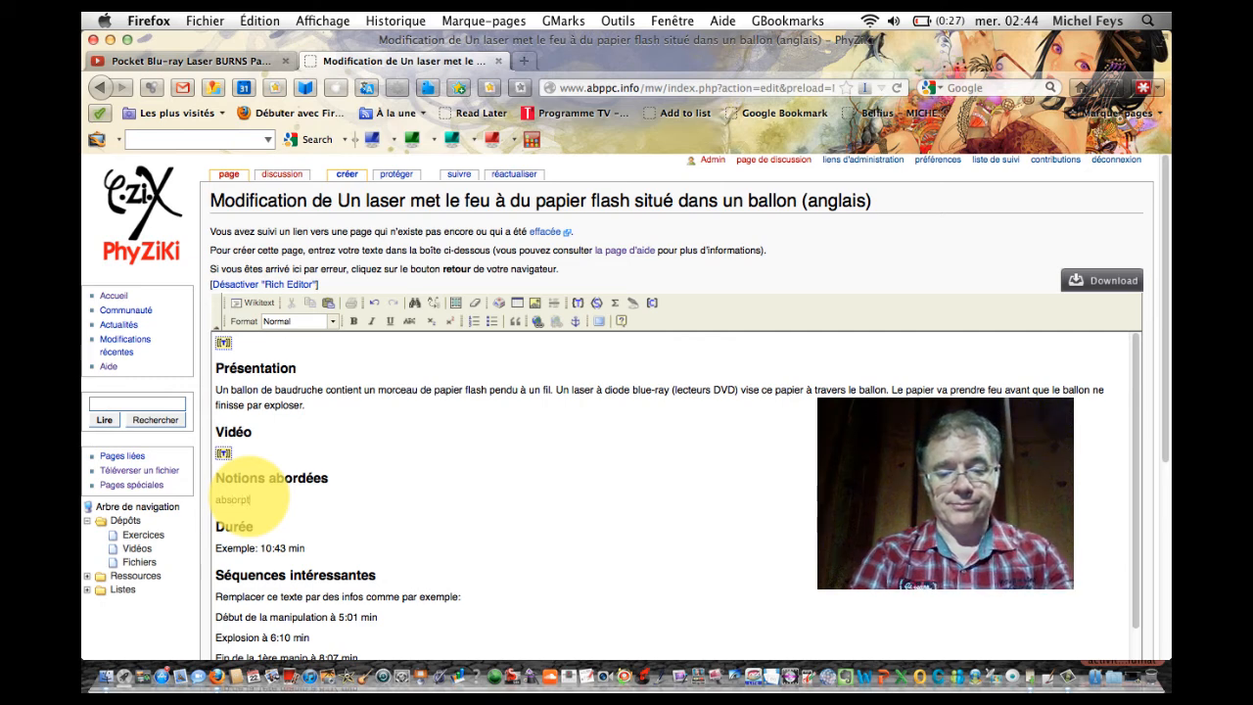
type("ion,")
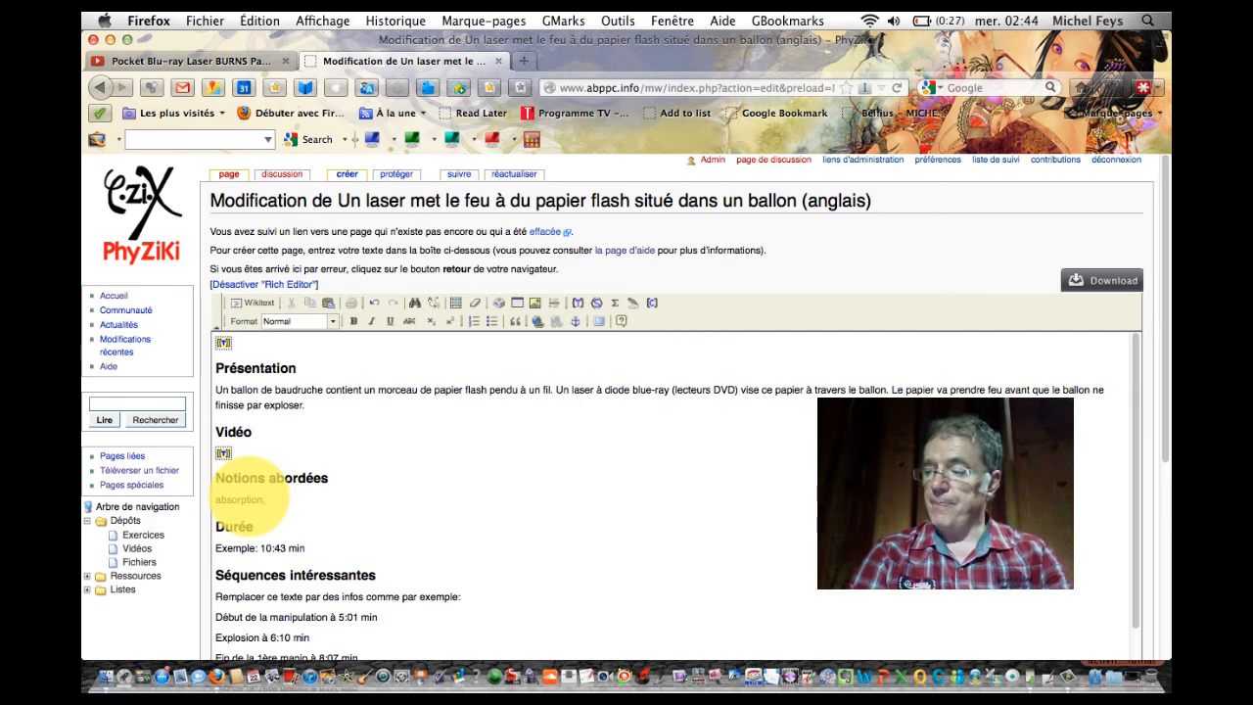
type(" lum")
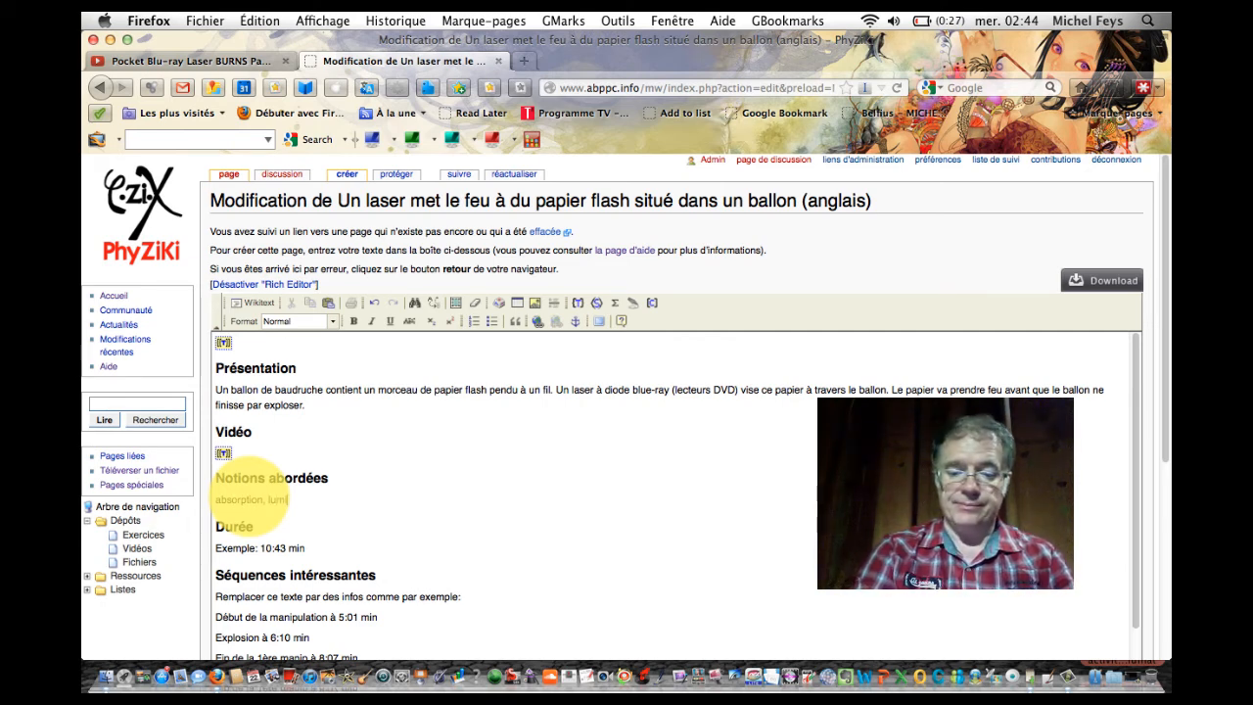
type("ière, la")
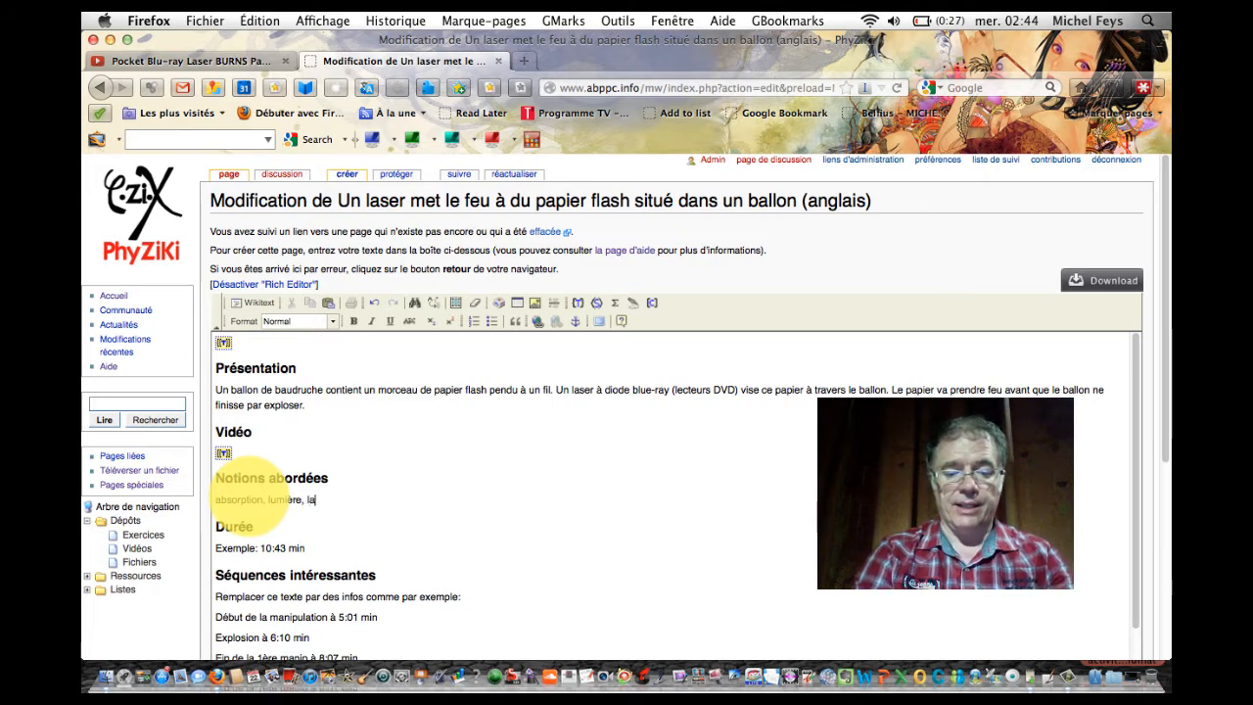
type("ser")
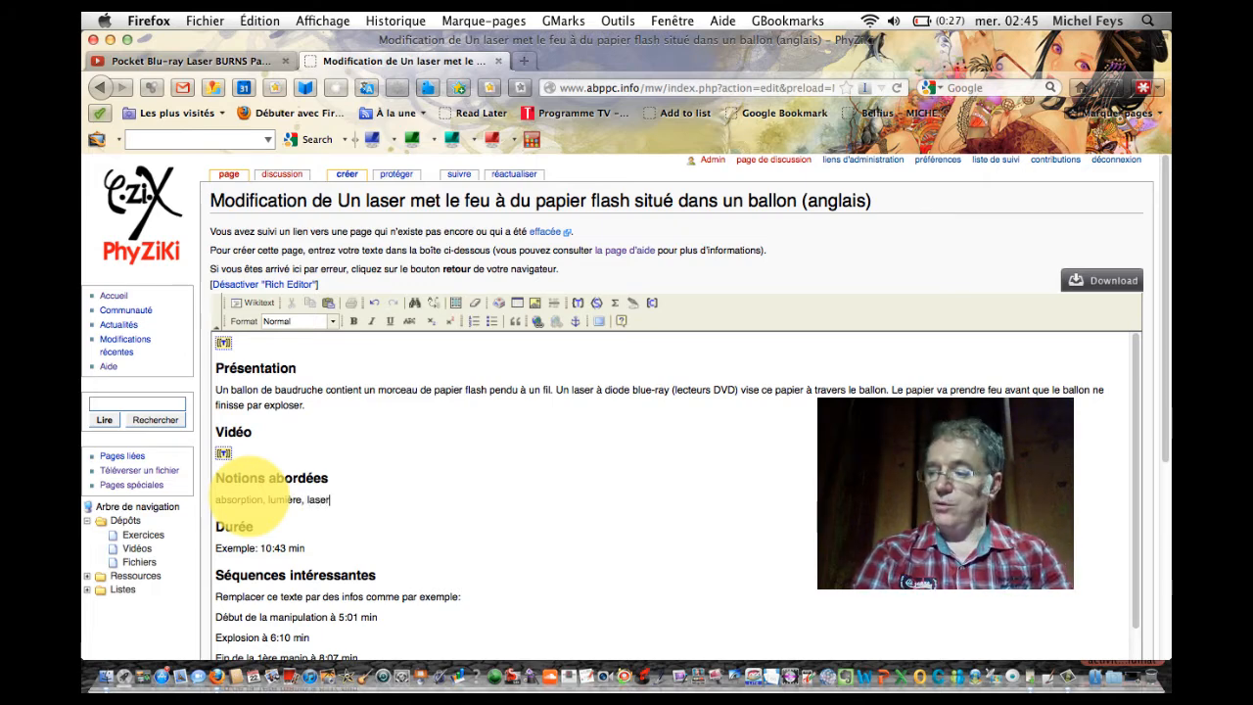
type(", puissance")
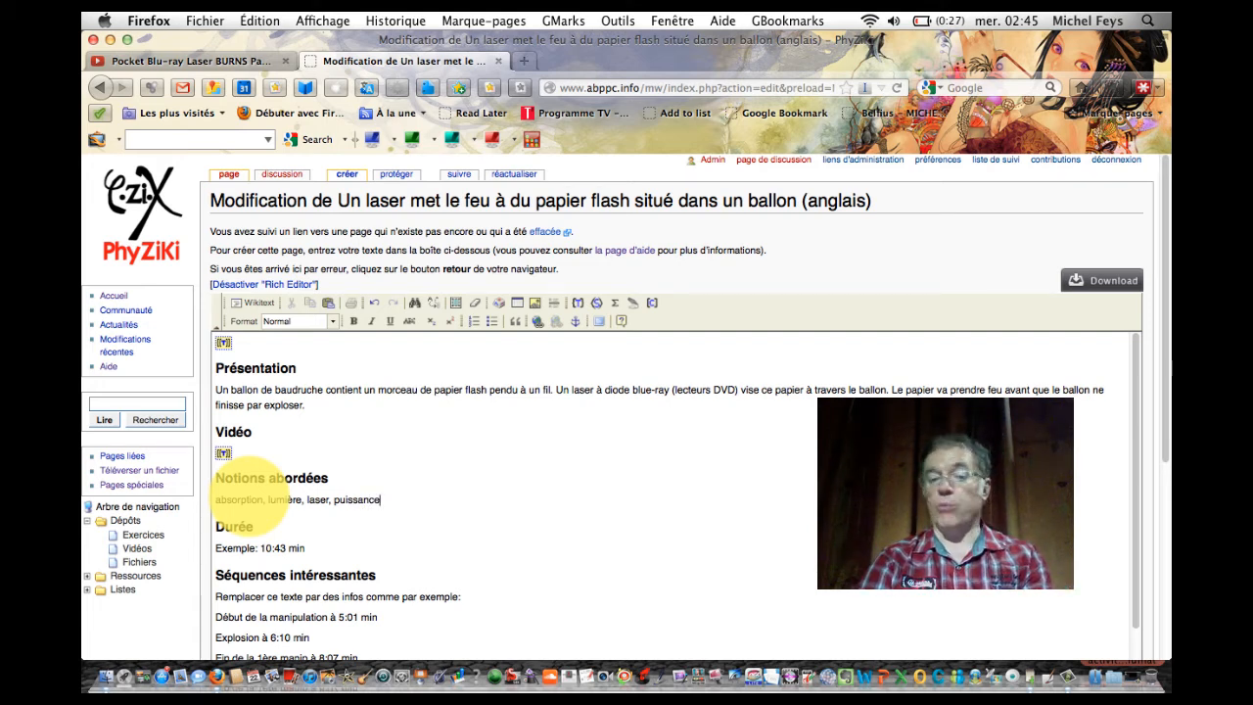
Replace the example duration under Durée with 6:53
triple_click(245, 548)
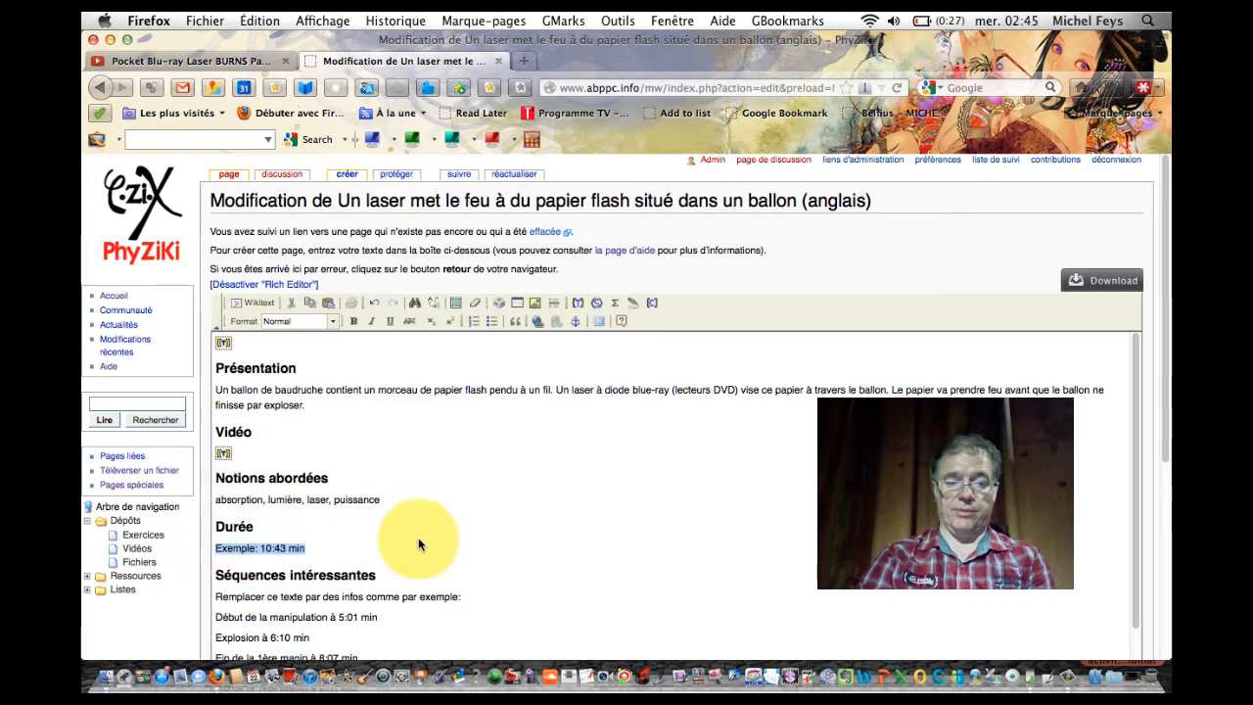
scroll(418, 537, "down", 2)
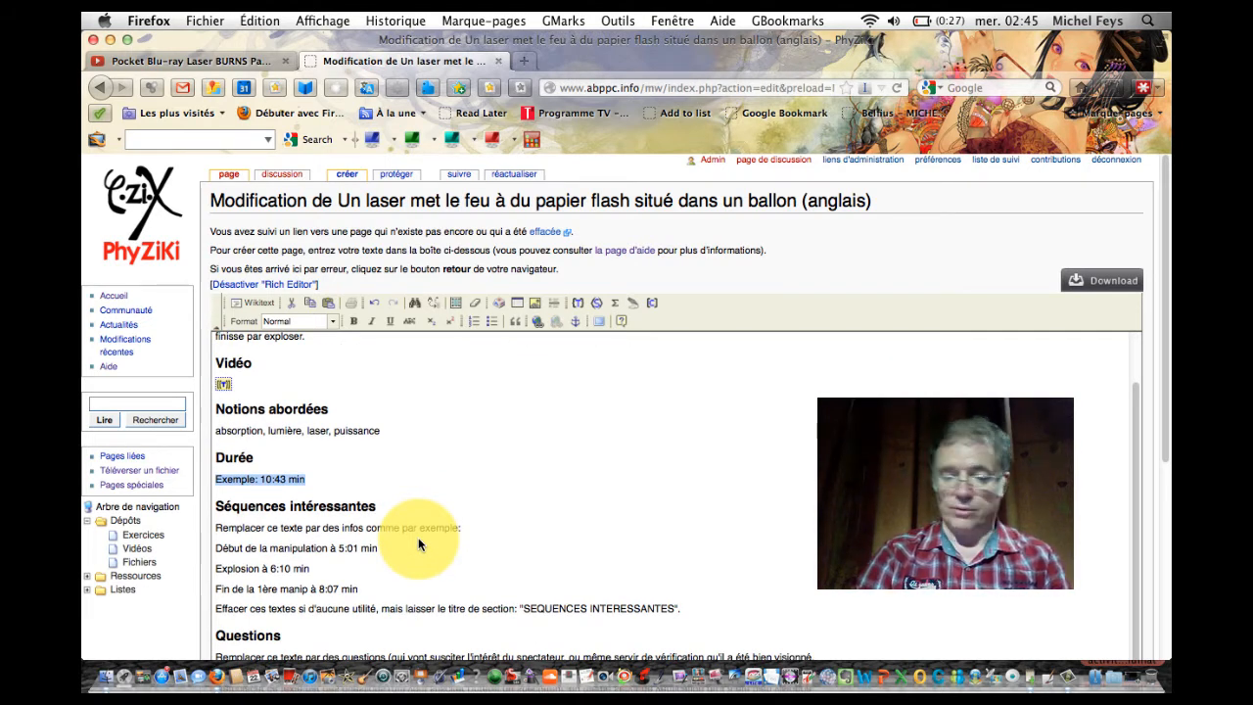
type(":53")
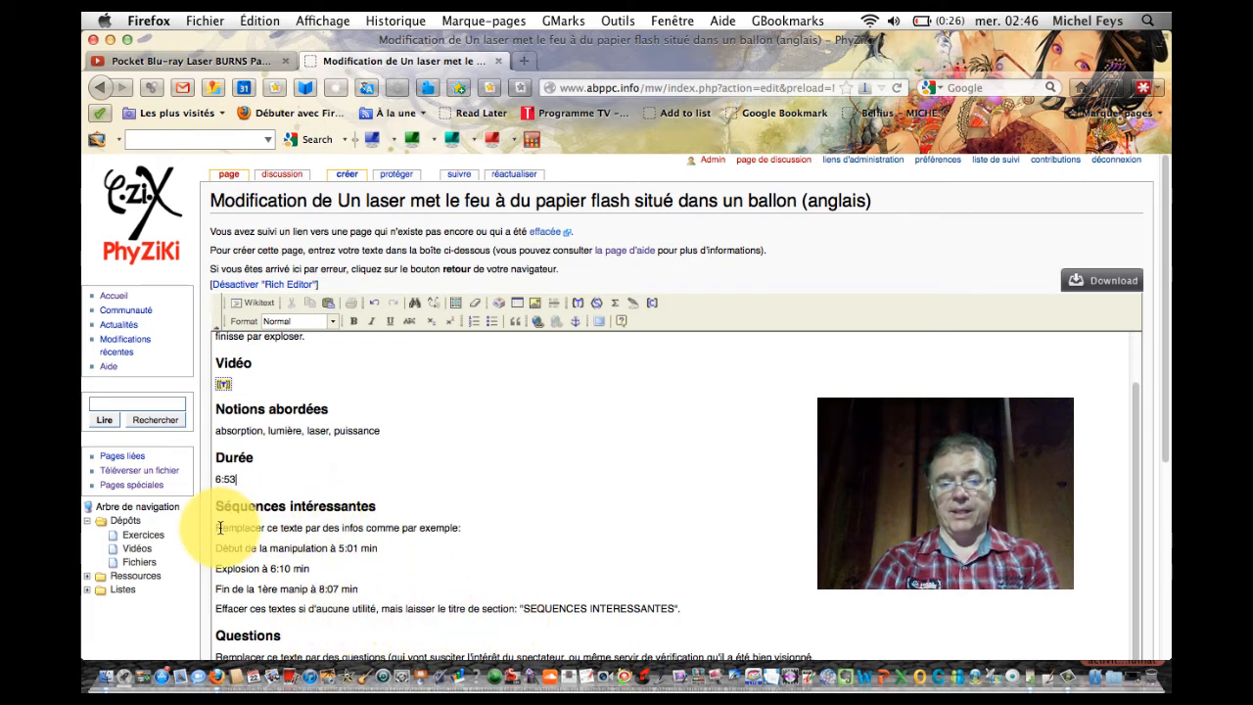
Replace all the placeholder lines under Séquences intéressantes with "00:00 démonstration" and start a new line below it
left_click_drag(218, 528, 704, 612)
key("BackSpace")
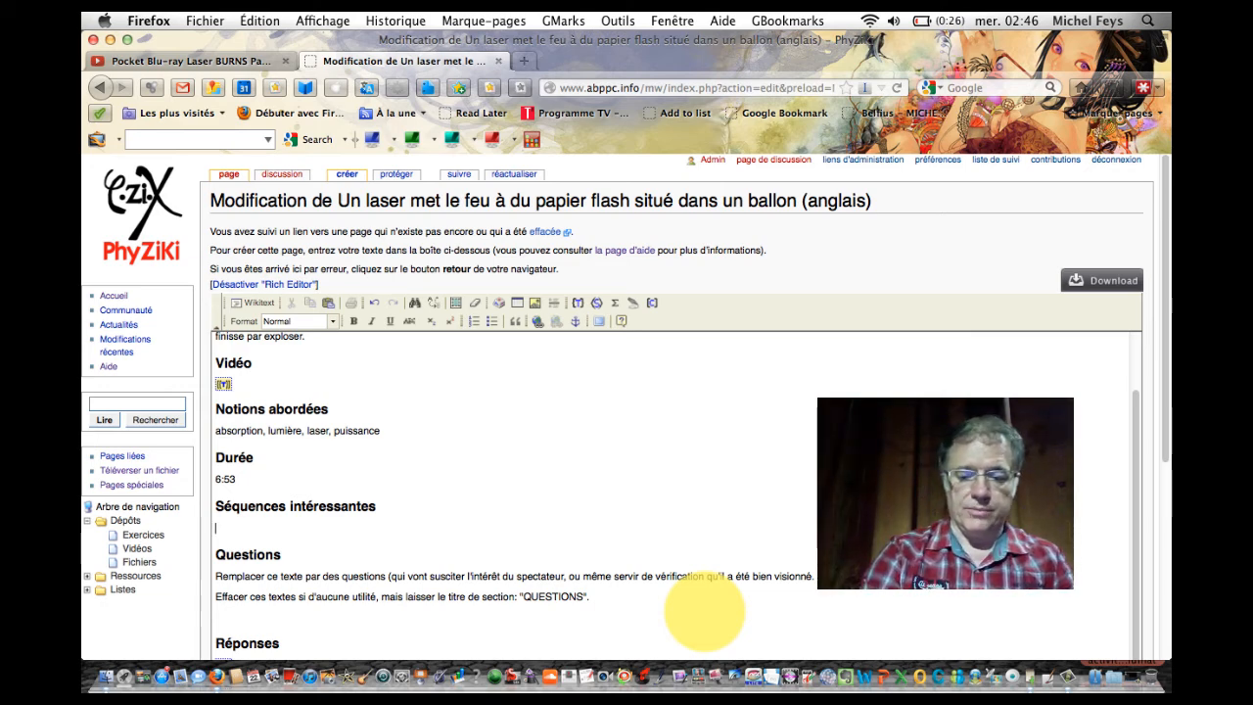
type("00:00")
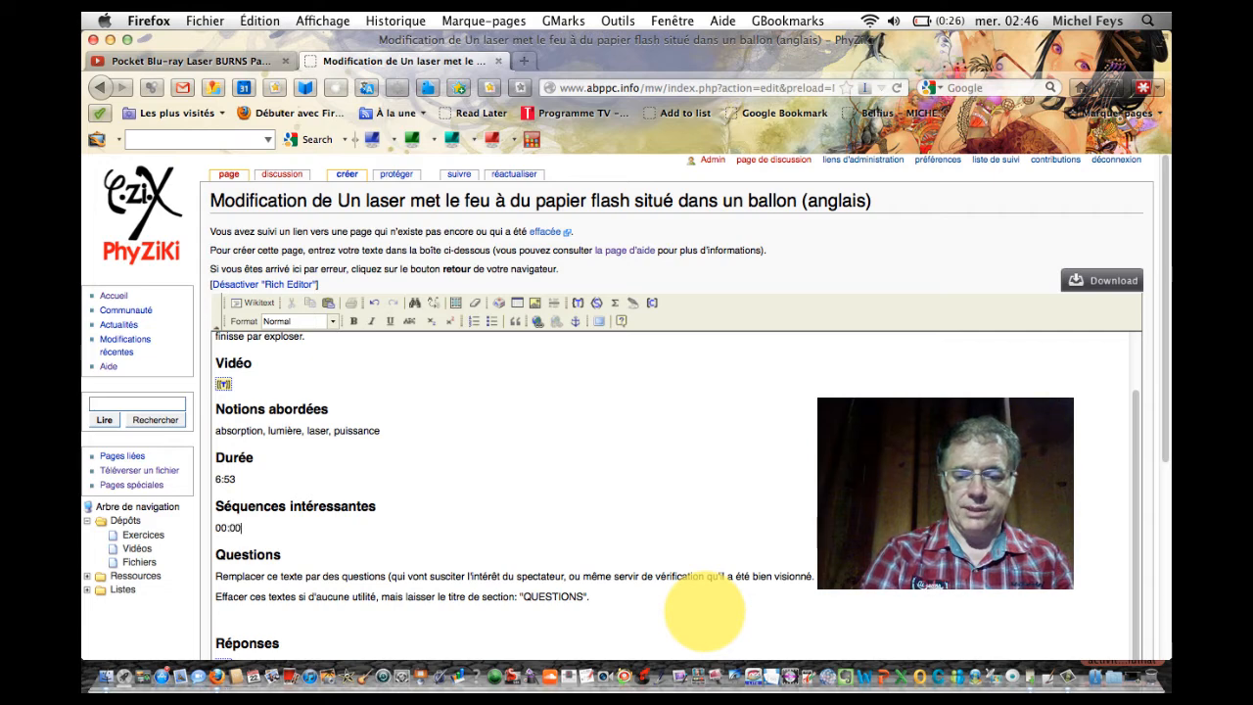
type(" dé")
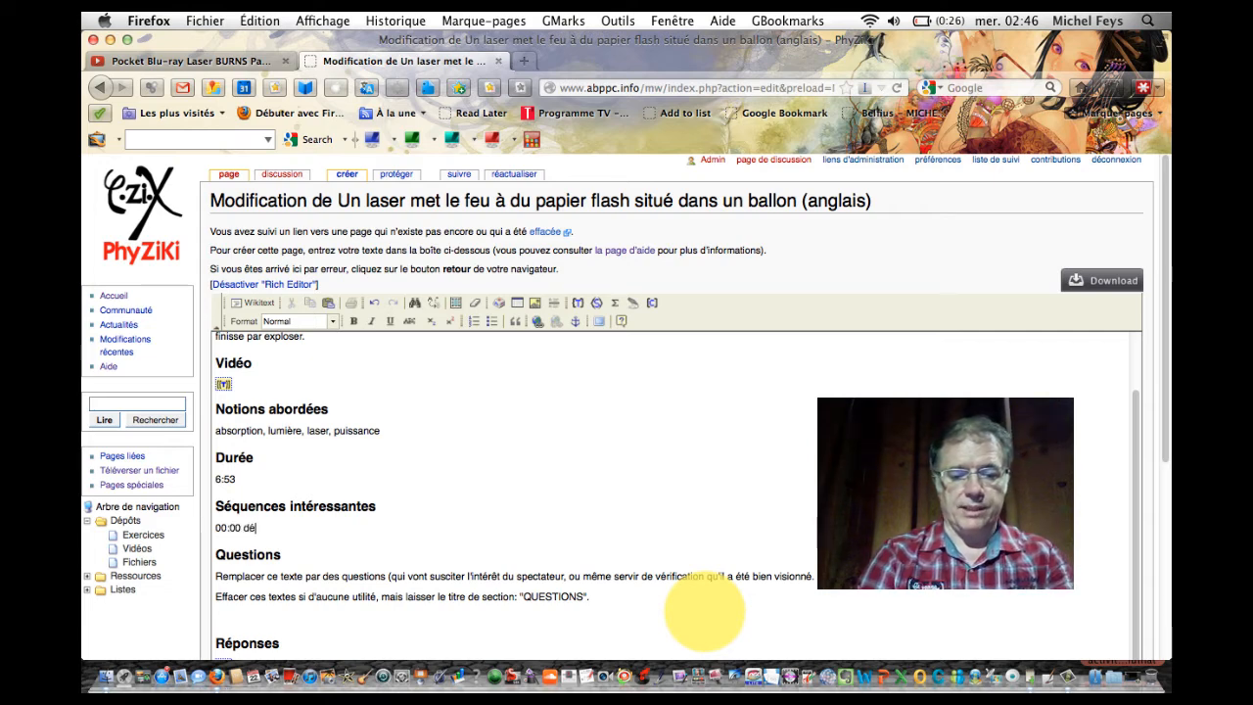
type("monstrat")
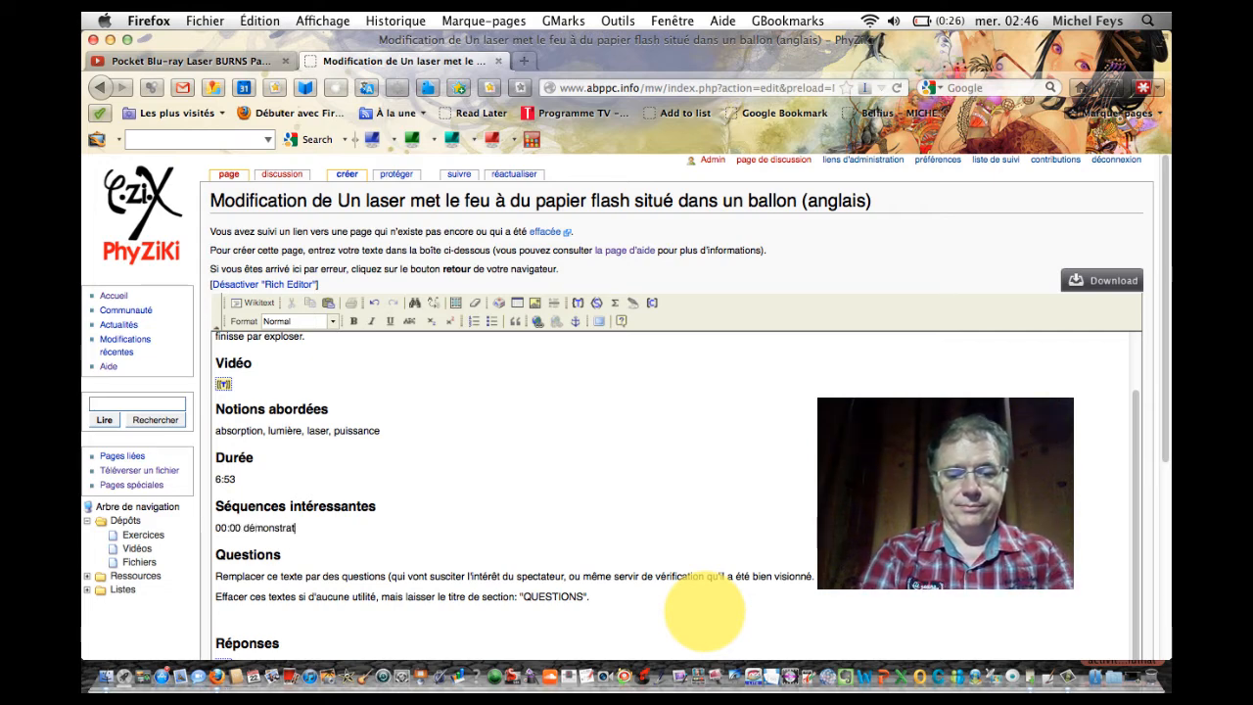
type("ion")
key("Return")
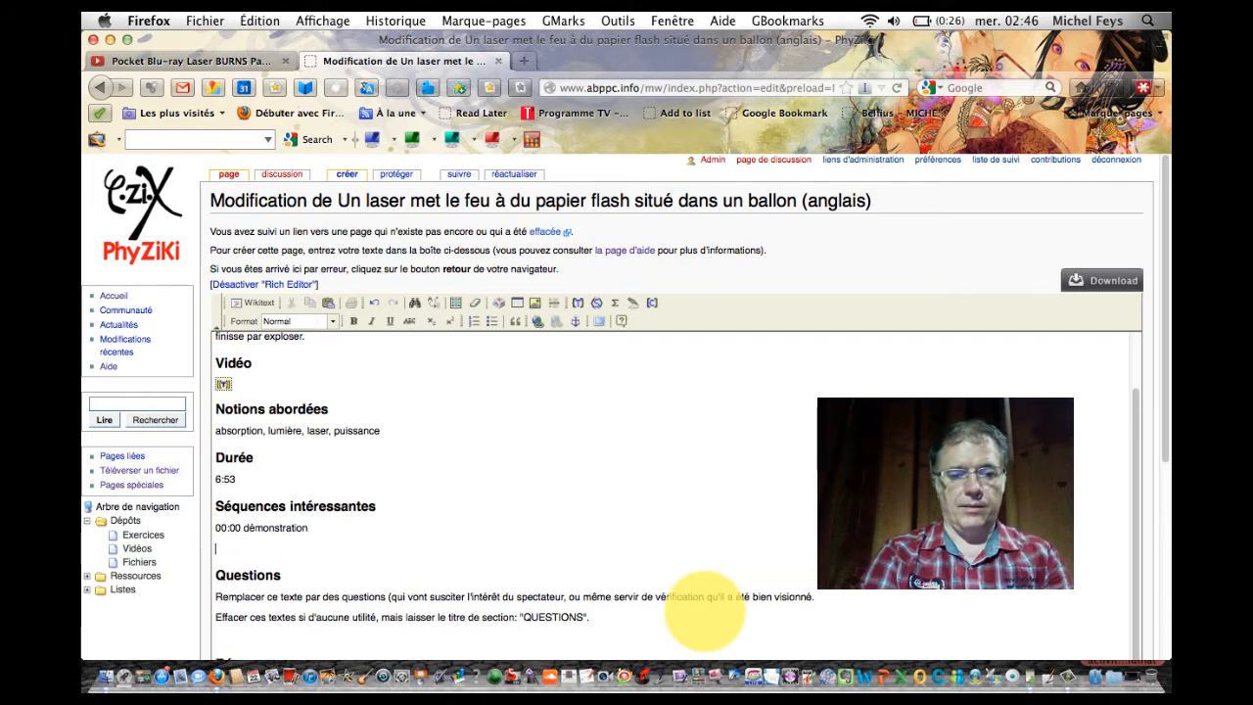
Add the second entry "00:26 préparation de l'expérience, matériel utilisé" under Séquences intéressantes
type("00:")
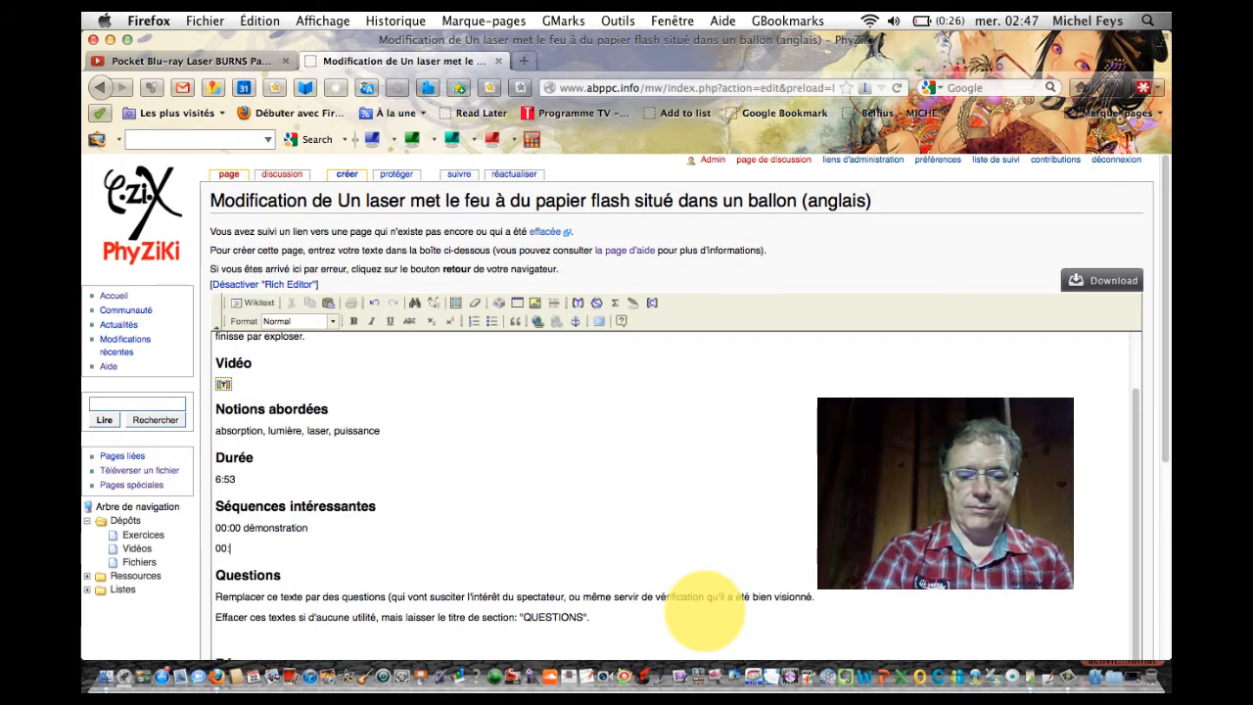
type("26 ")
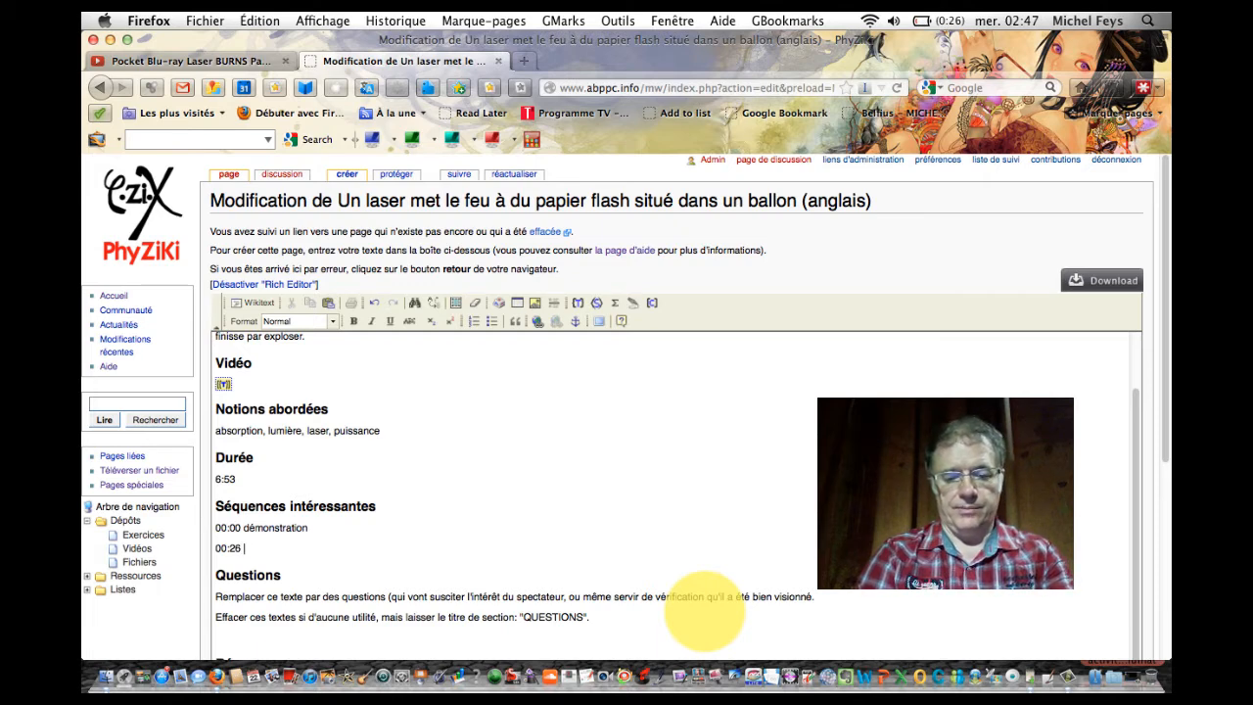
type("prépar")
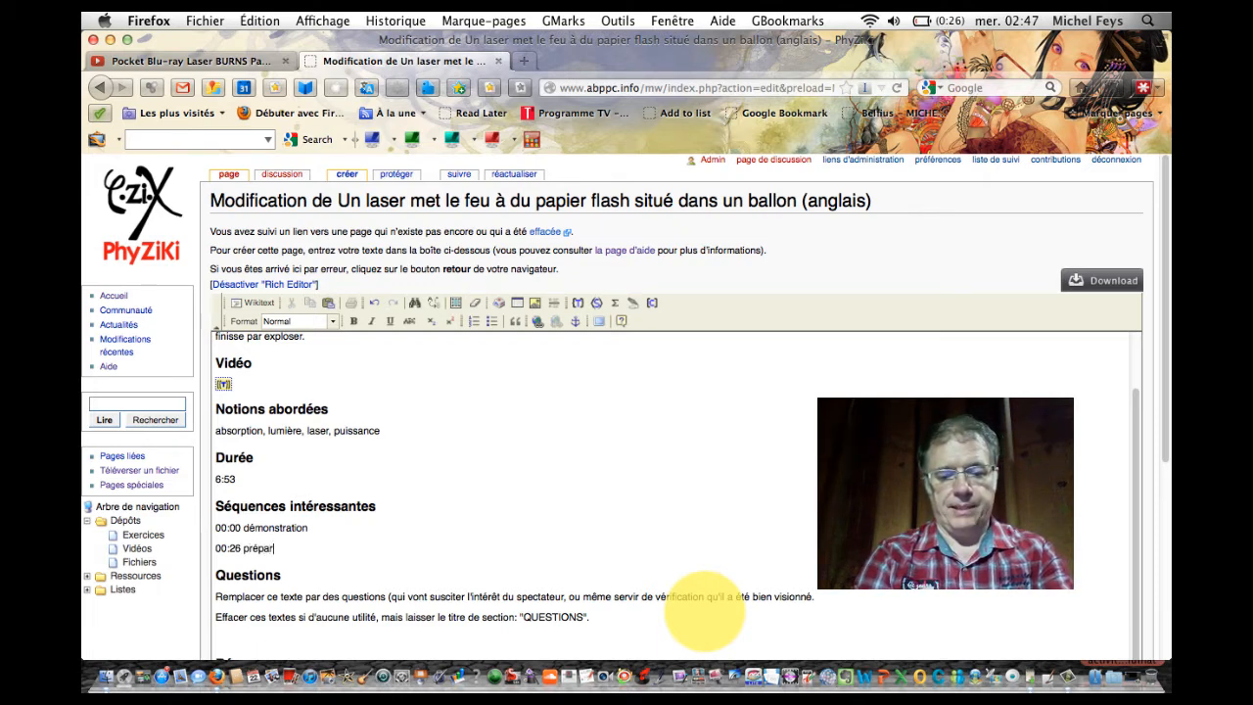
type("ation de ")
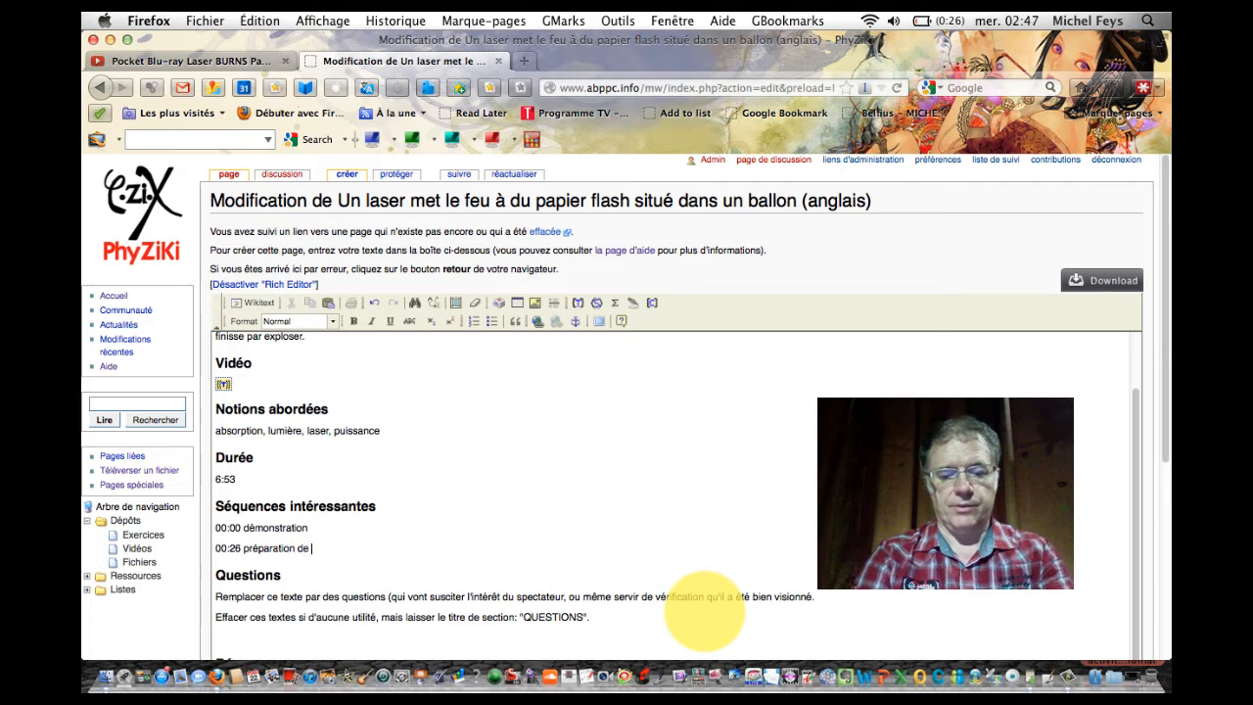
type("l'expér")
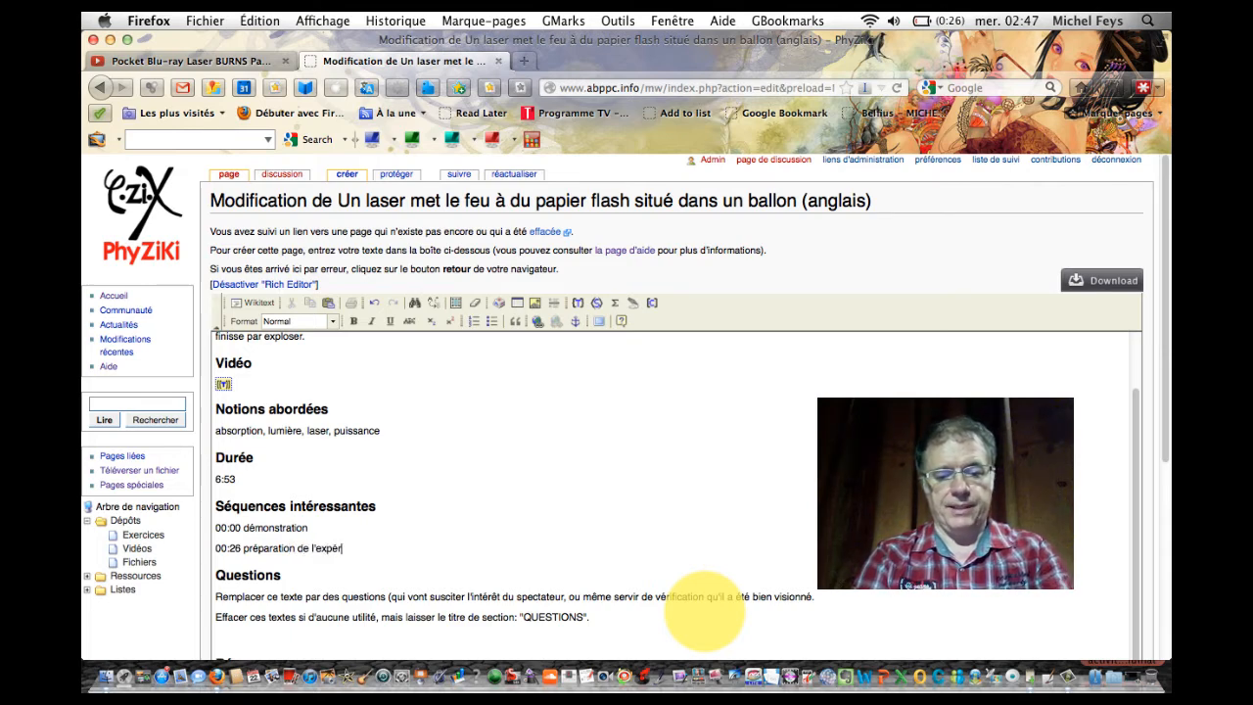
type("ience")
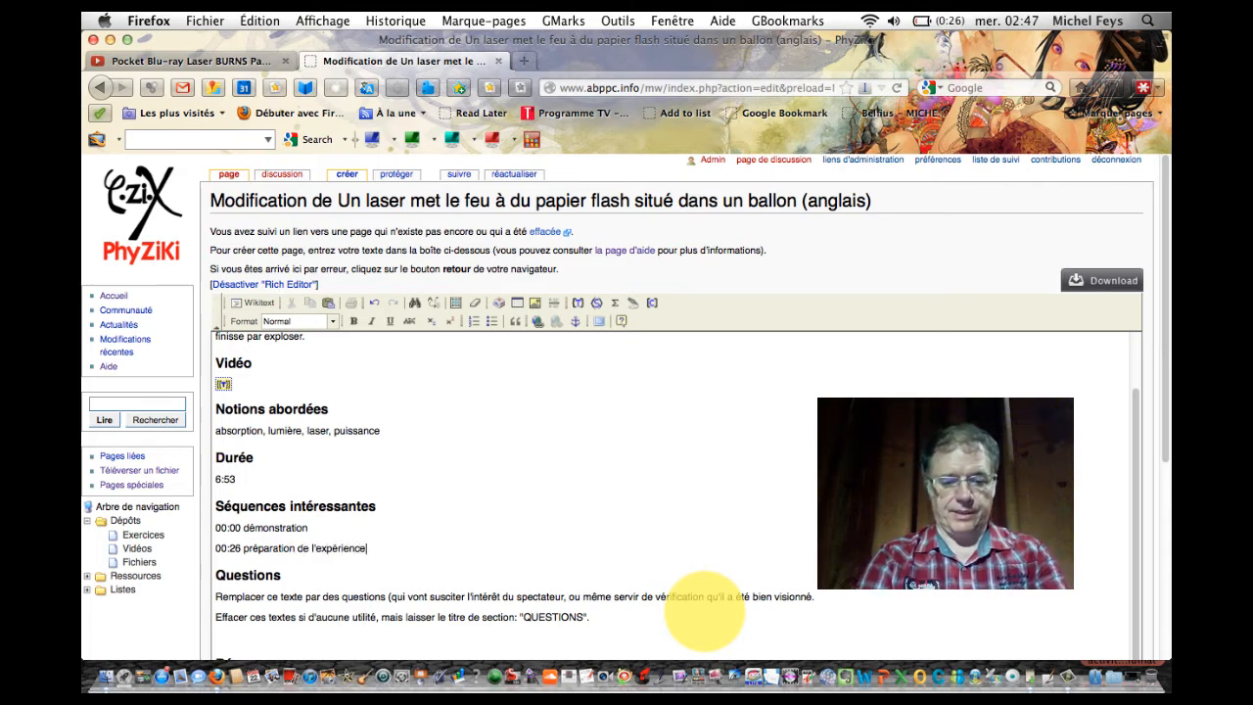
type(", maté")
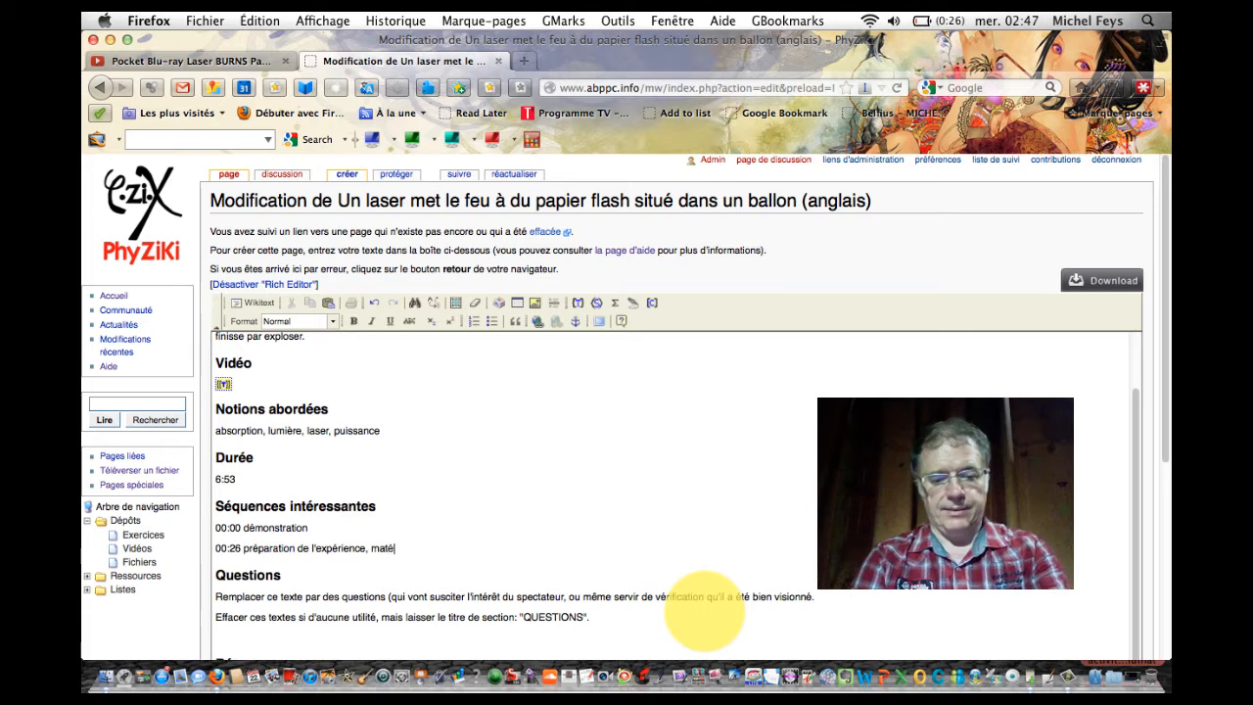
type("riel utilisé")
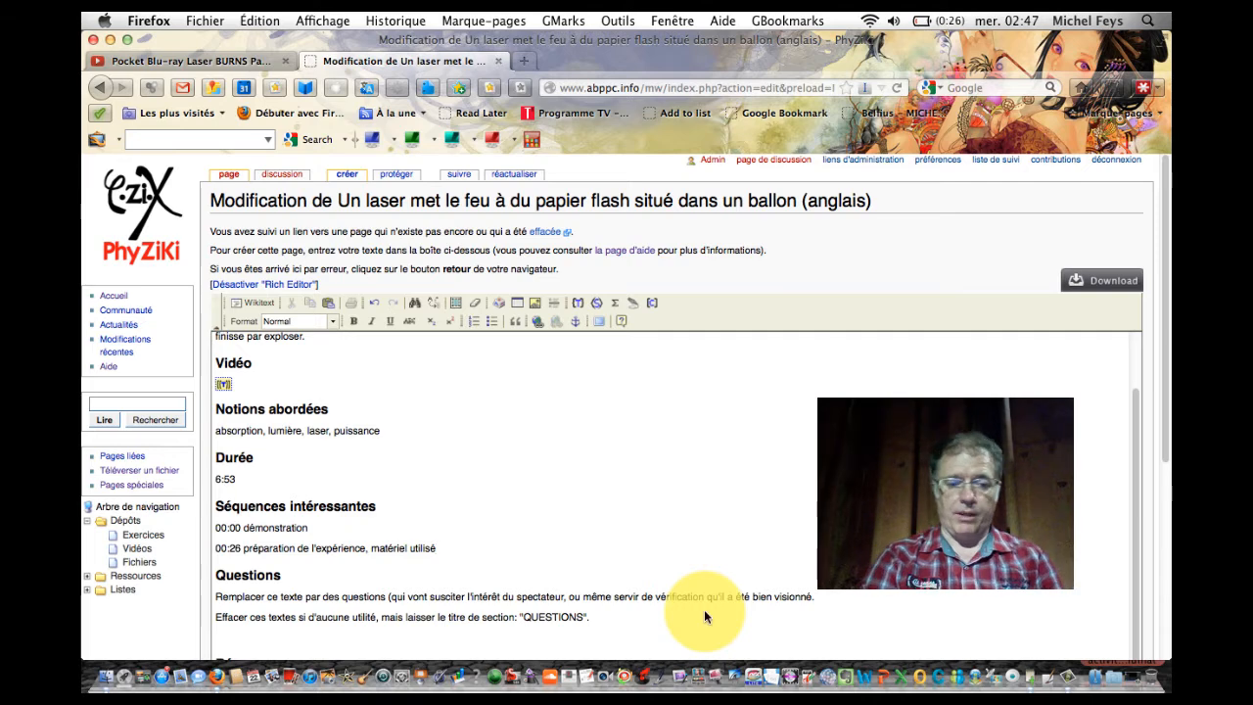
Replace the placeholder lines under Questions with "Où trouve-t-on du papier flash?" and remove the empty line below the question
scroll(573, 561, "down", 2)
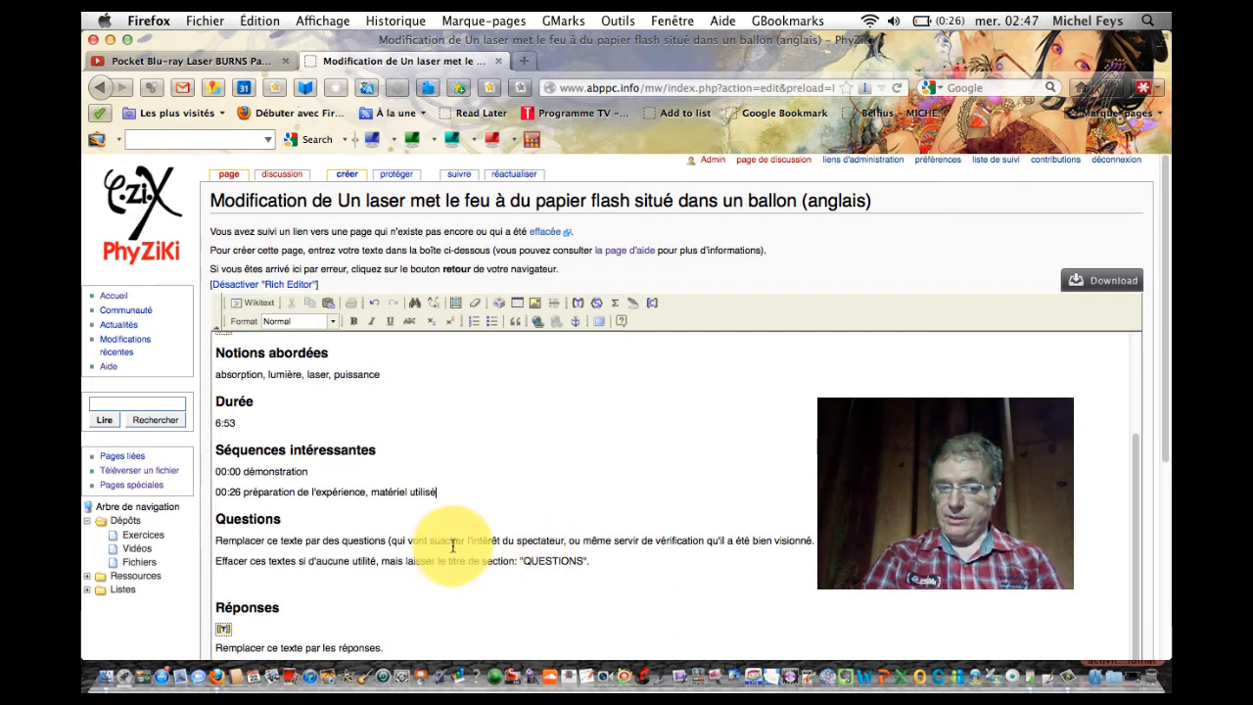
left_click_drag(593, 561, 207, 537)
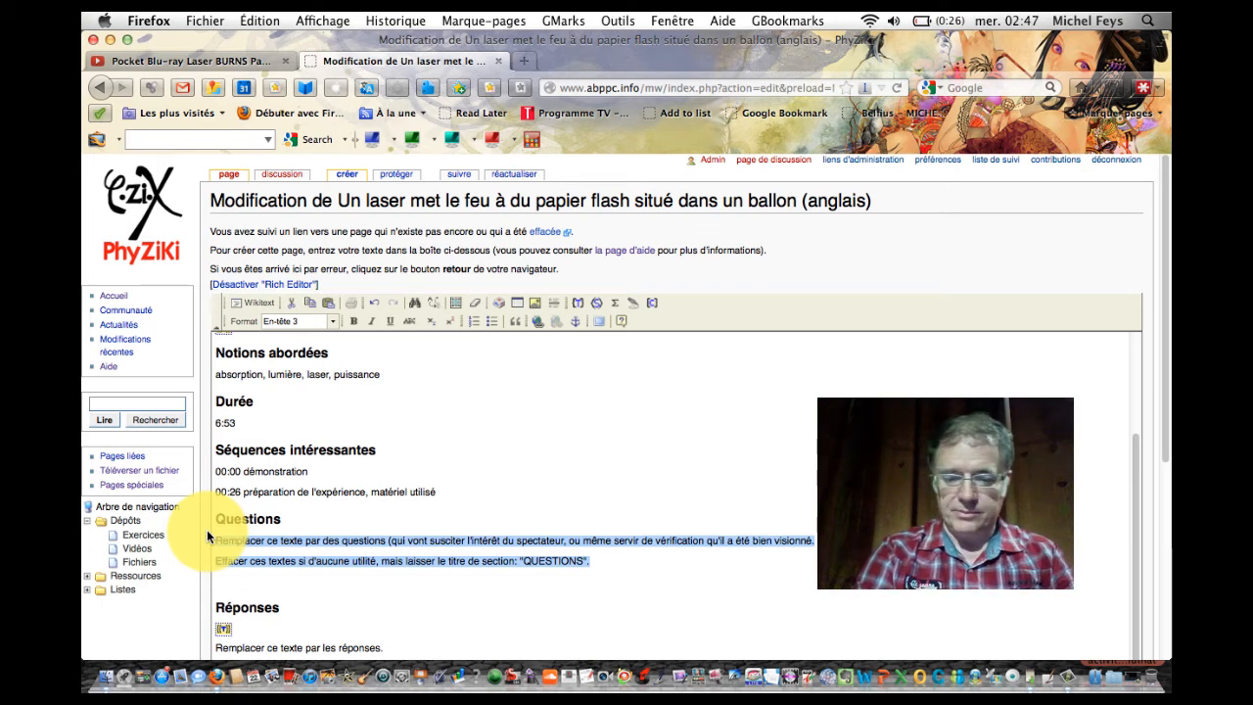
type("O")
key("BackSpace")
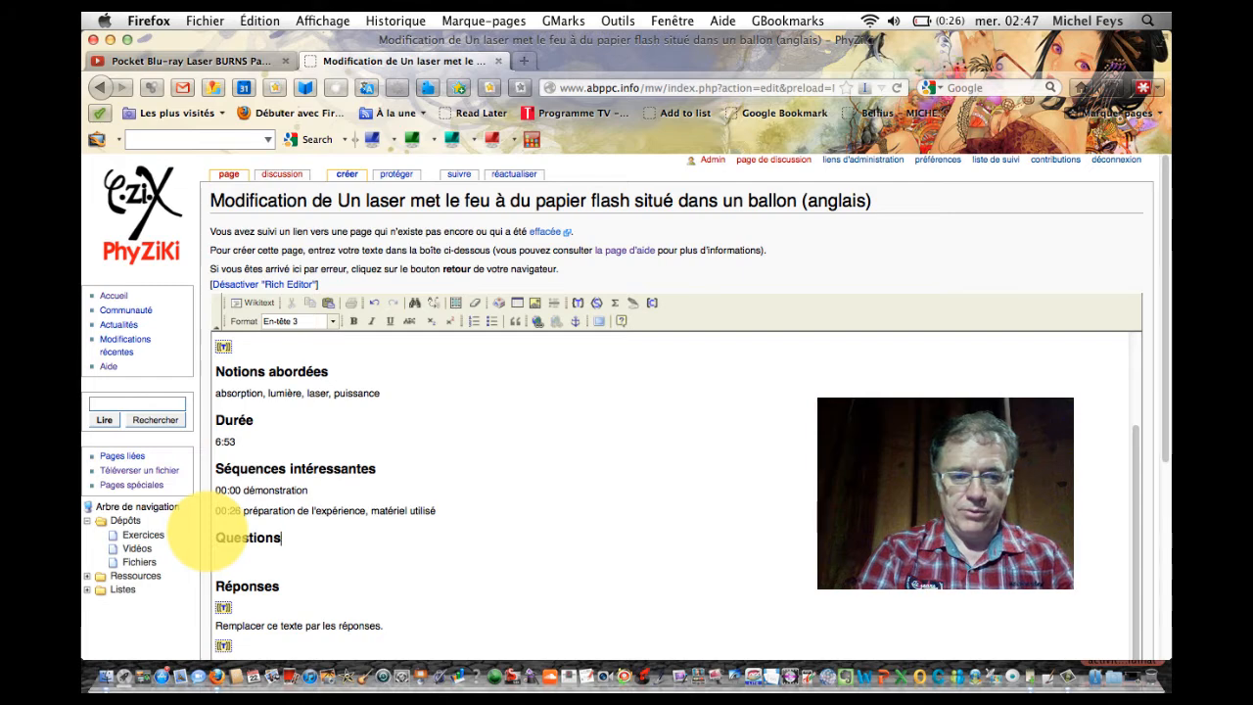
key("Return")
type("O")
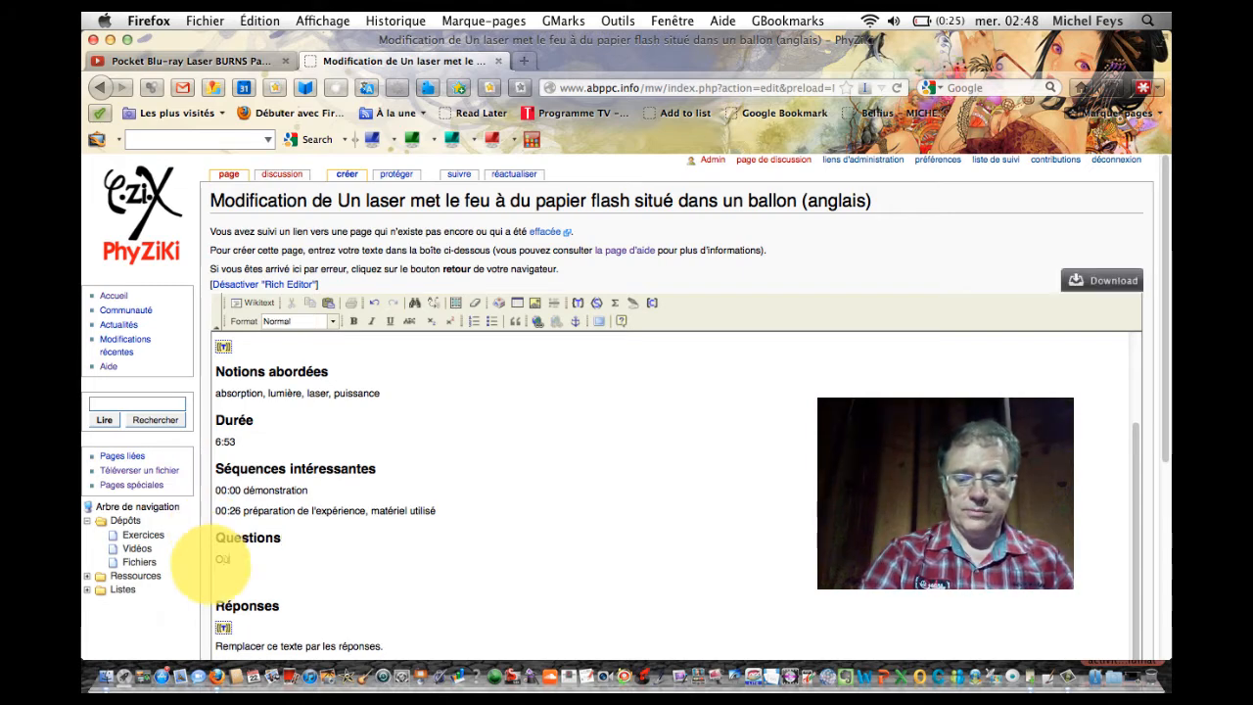
type("ù trouve-t")
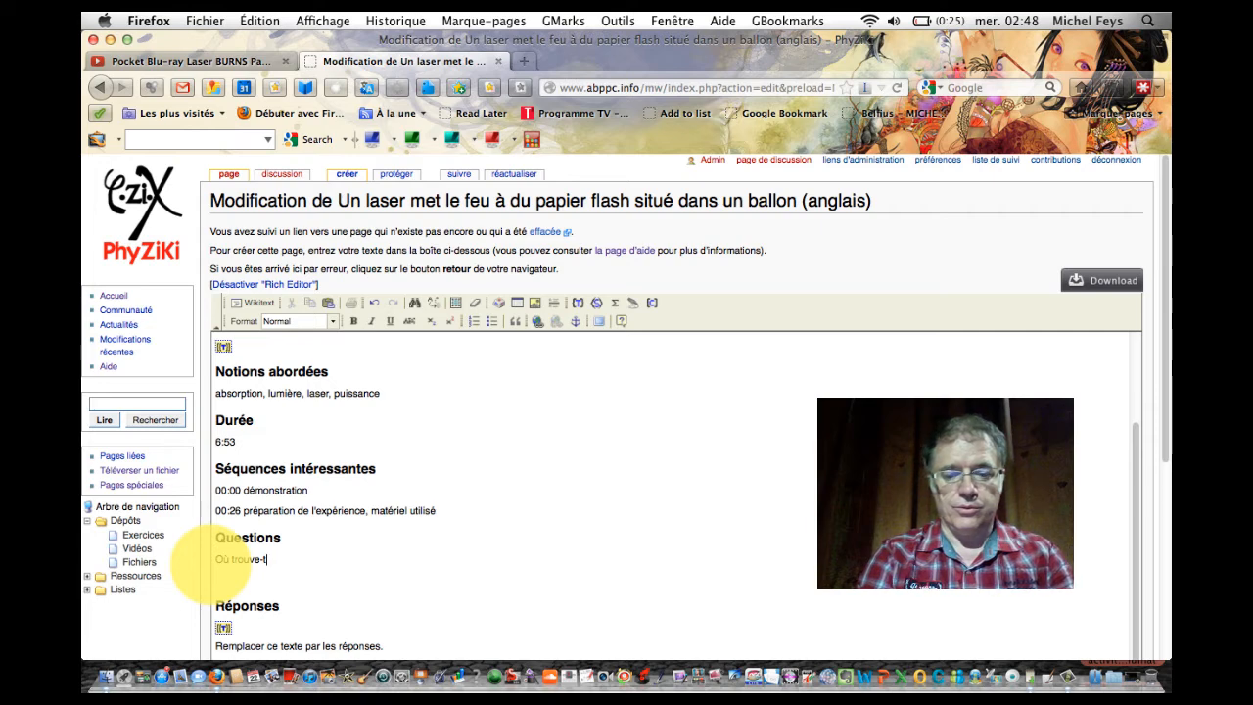
type("-on du pa")
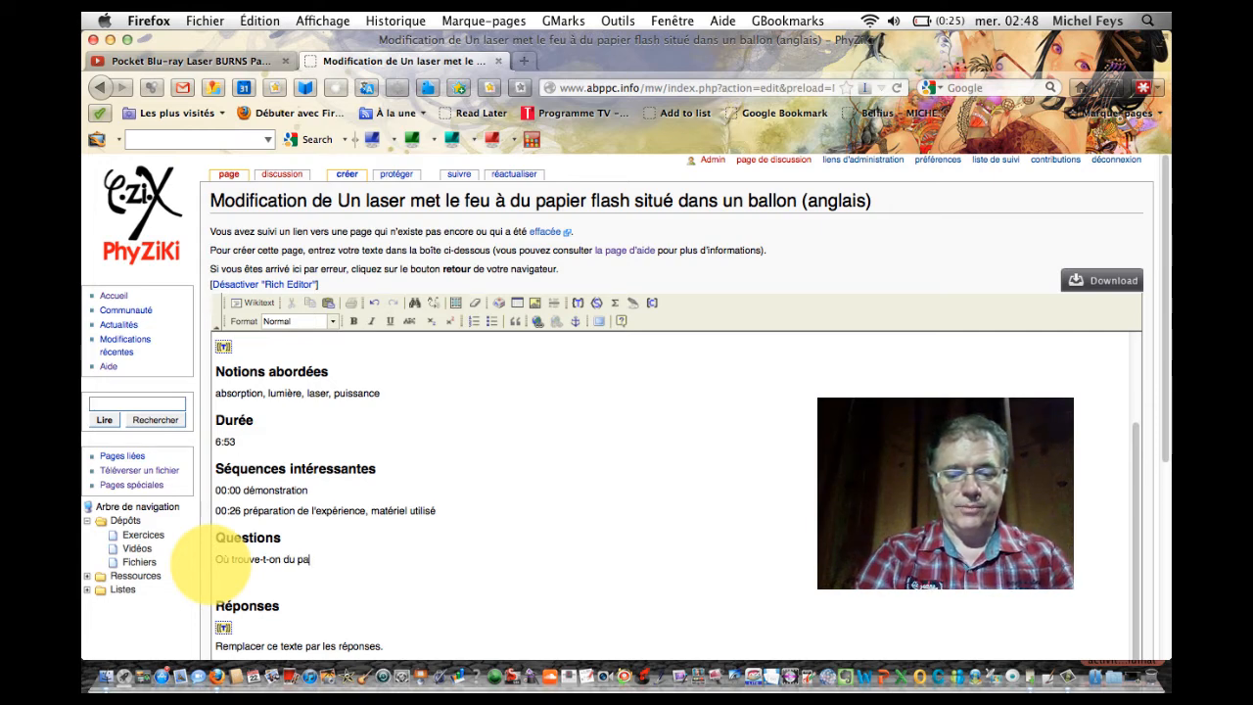
type("pier fla")
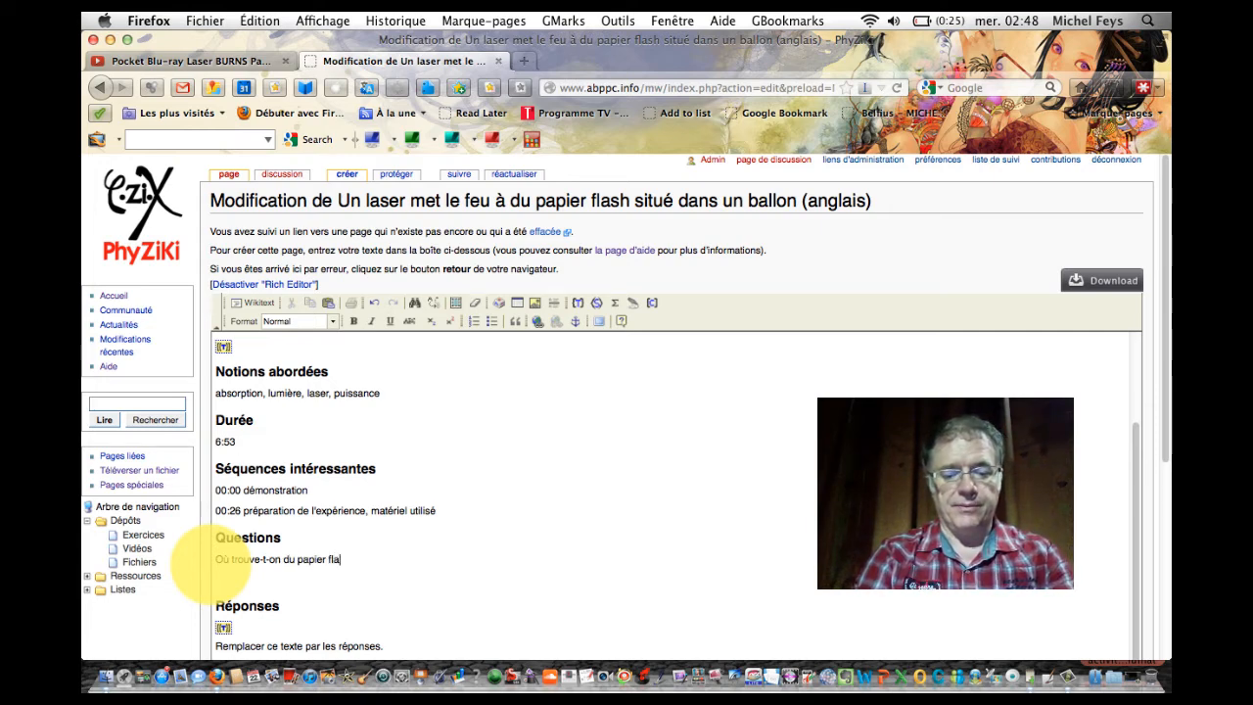
type("sh")
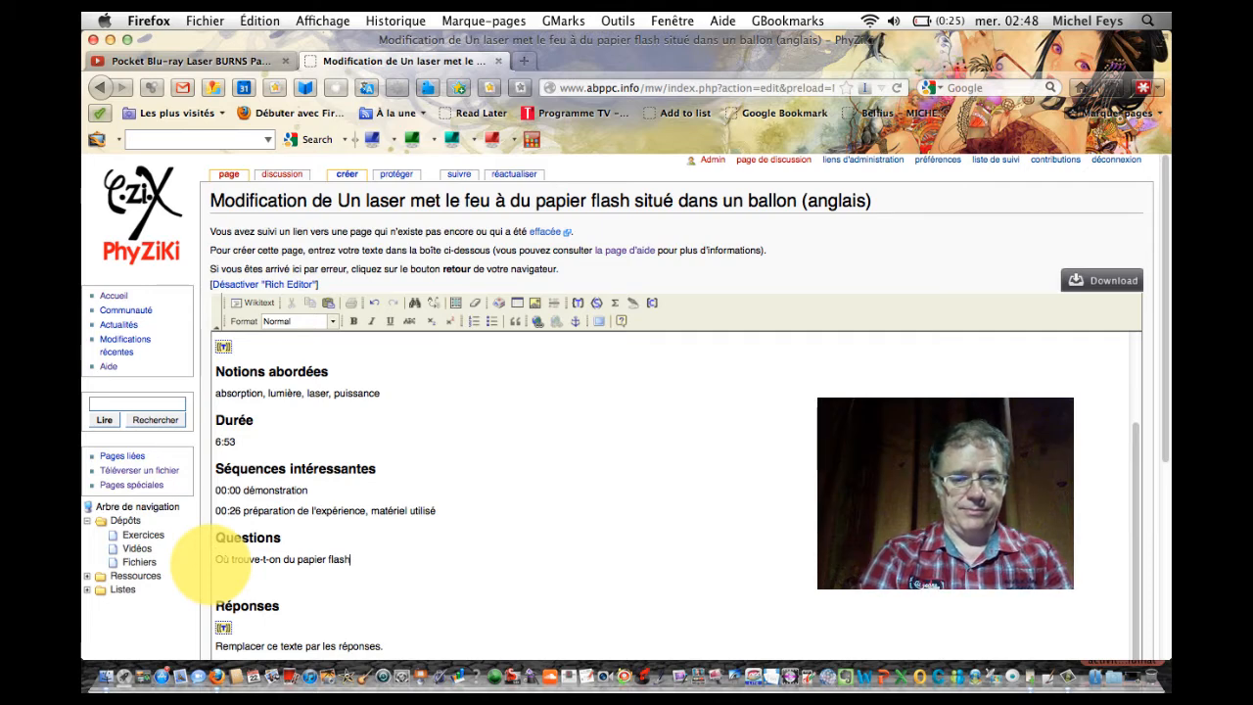
type("?")
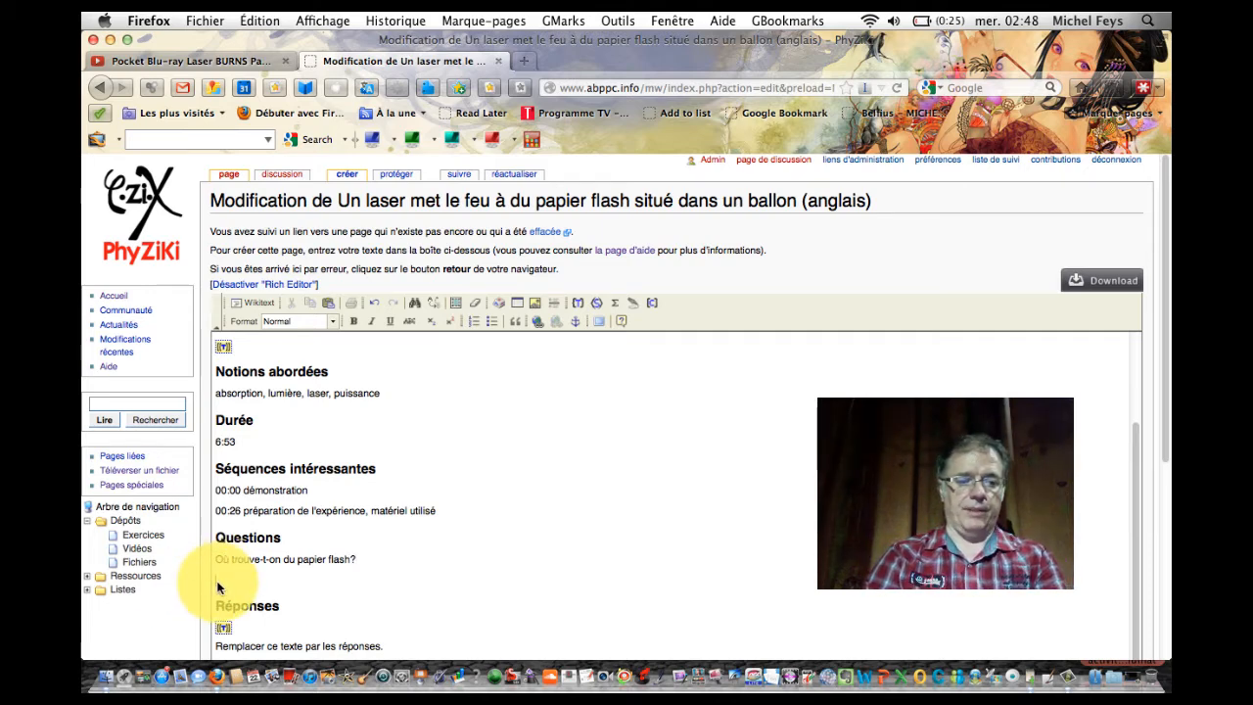
key("BackSpace")
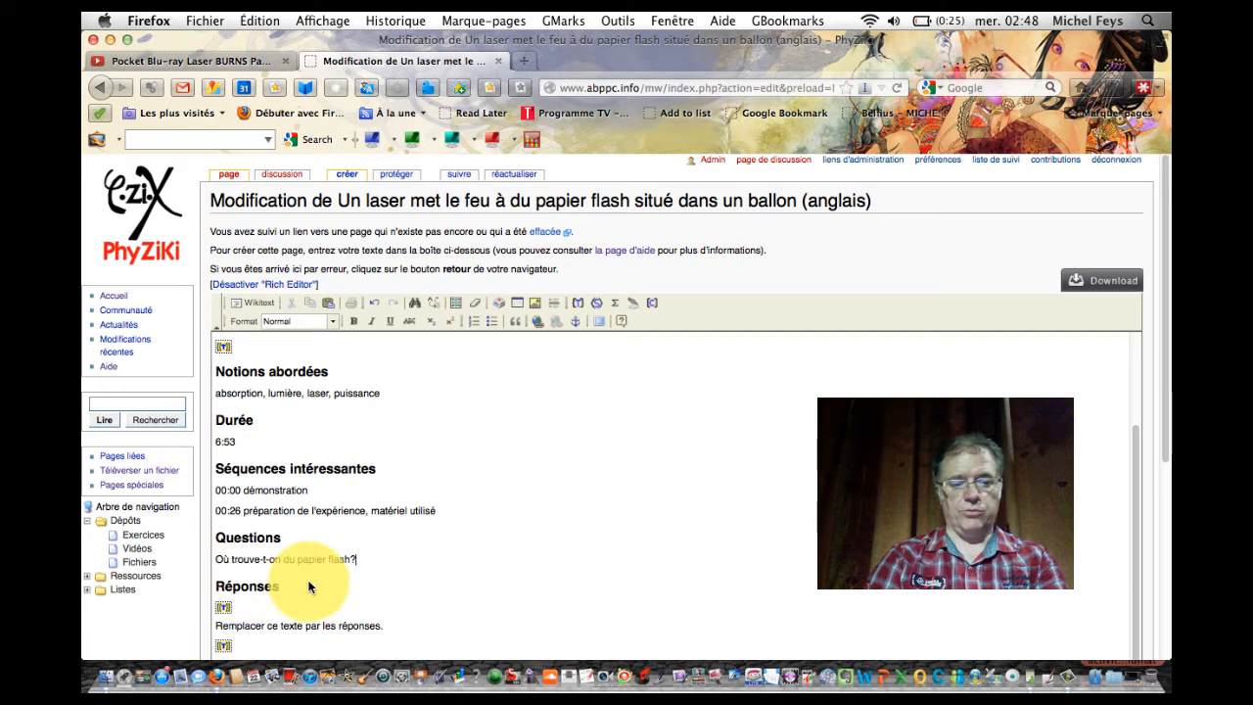
scroll(380, 577, "down", 3)
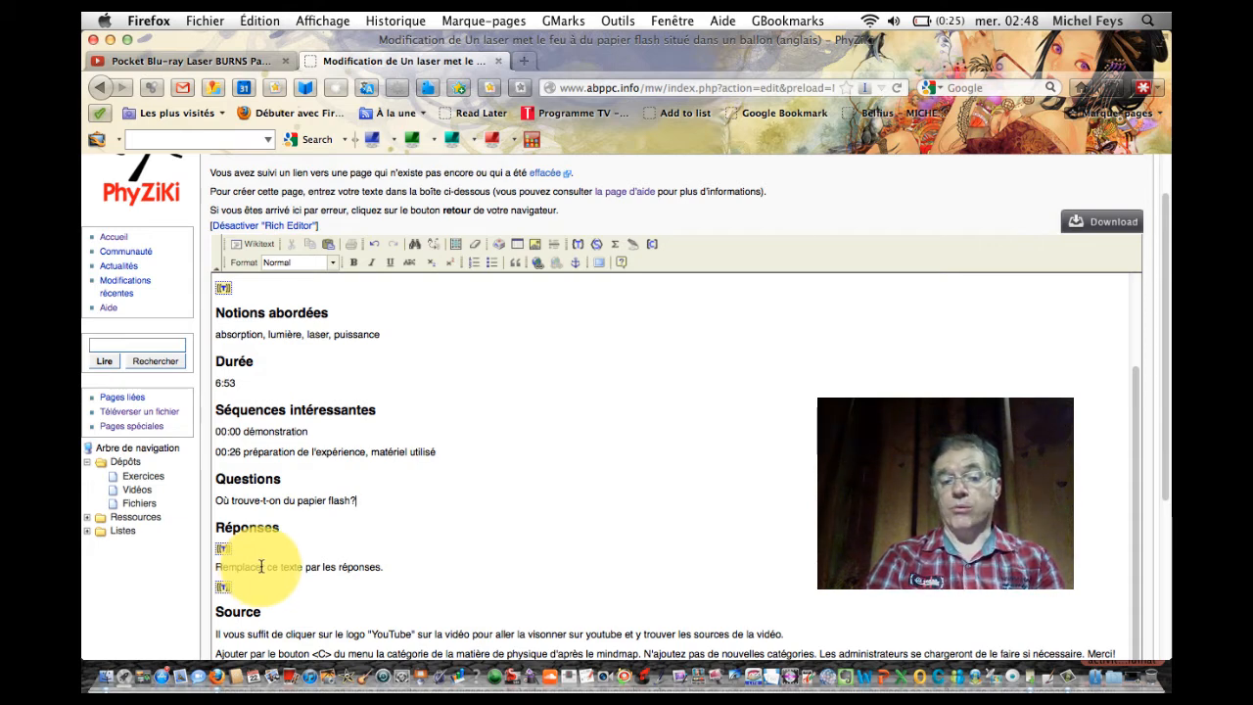
left_click(218, 501)
type("a)")
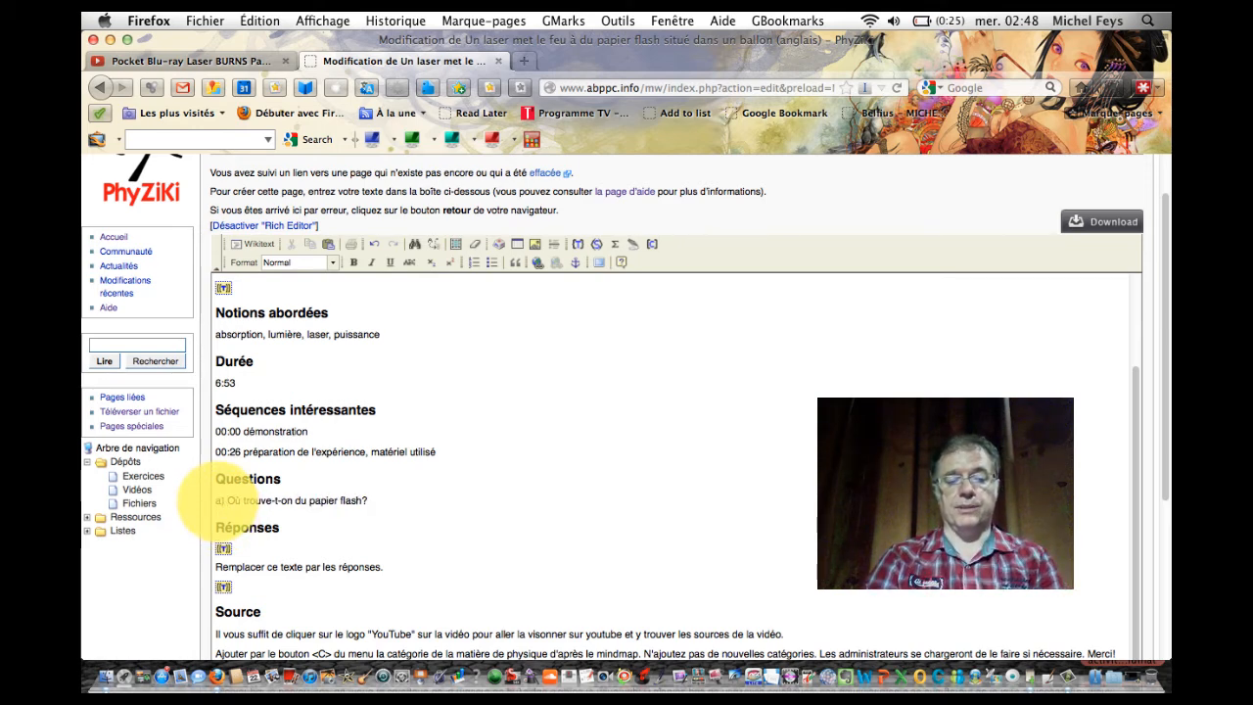
key("BackSpace")
key("BackSpace")
key("BackSpace")
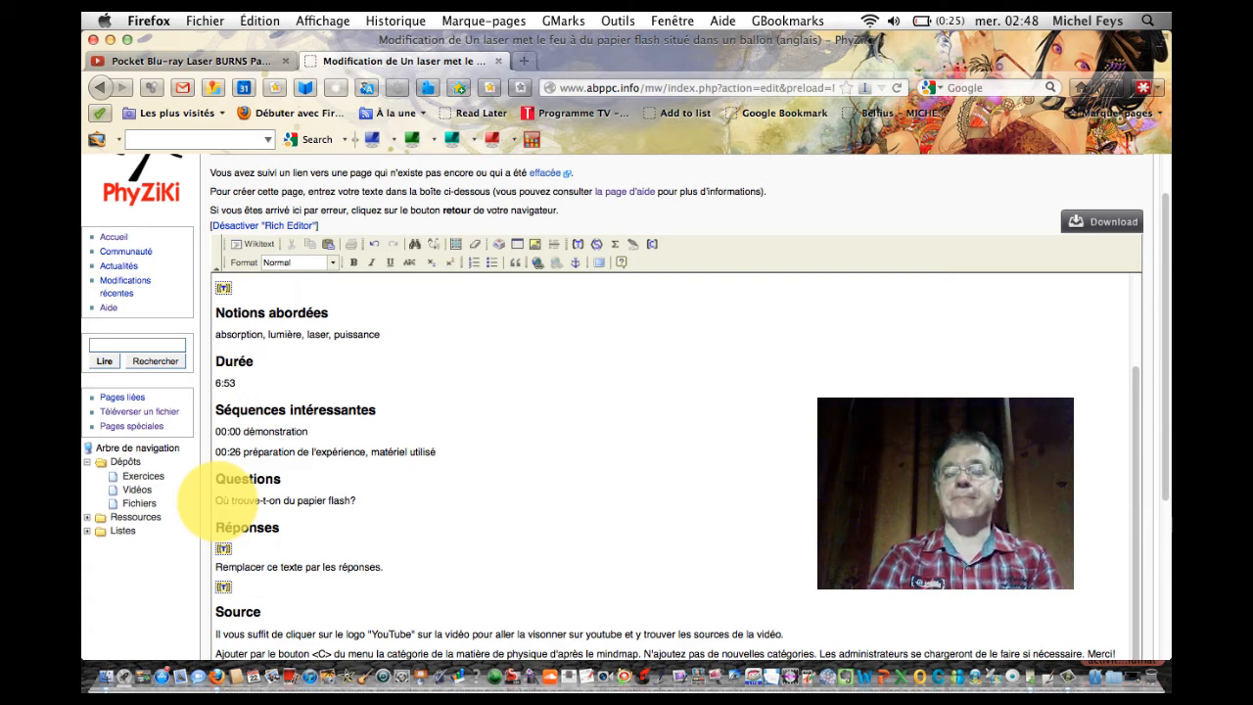
Replace the placeholder text under Réponses with "Dans les magasins pour magiciens!"
double_click(276, 569)
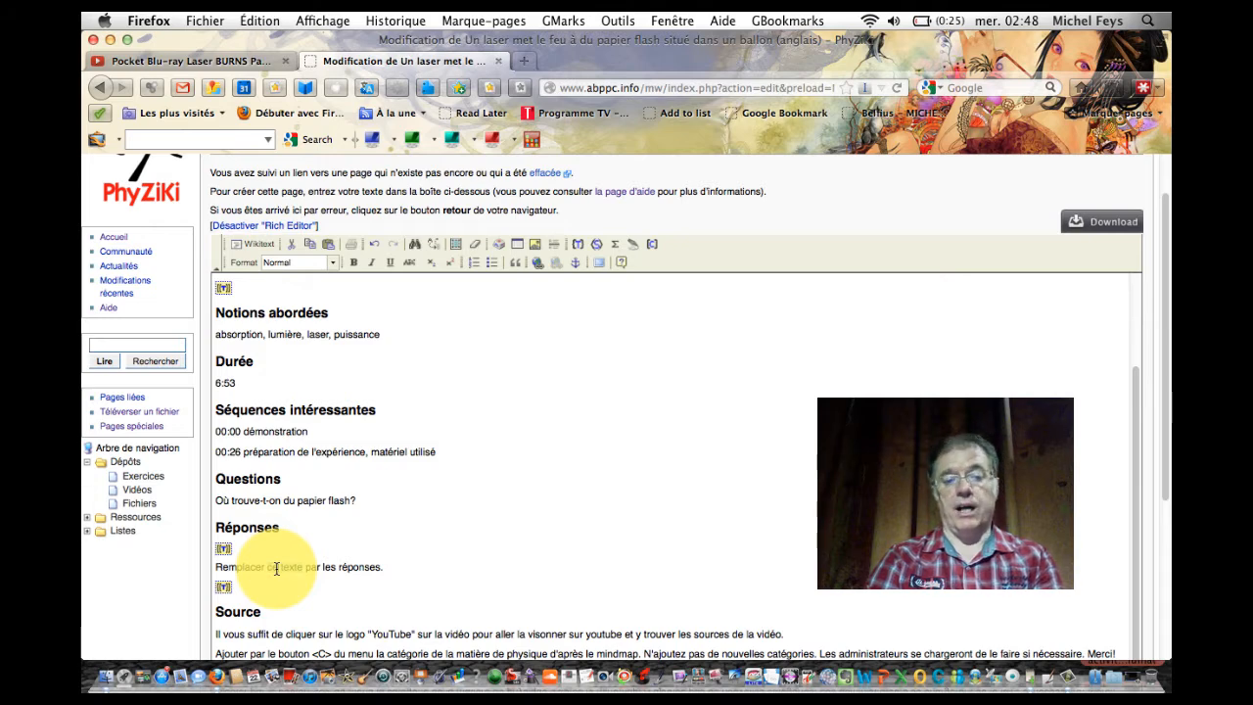
triple_click(248, 565)
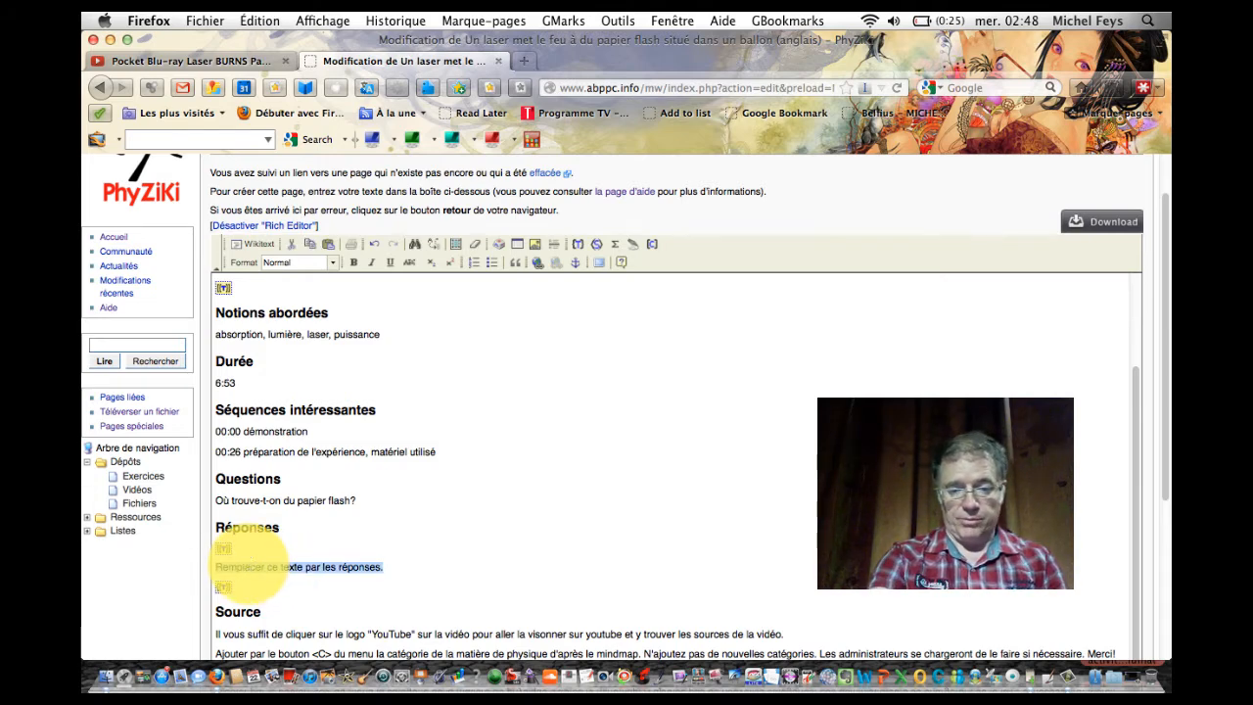
key("BackSpace")
type("D")
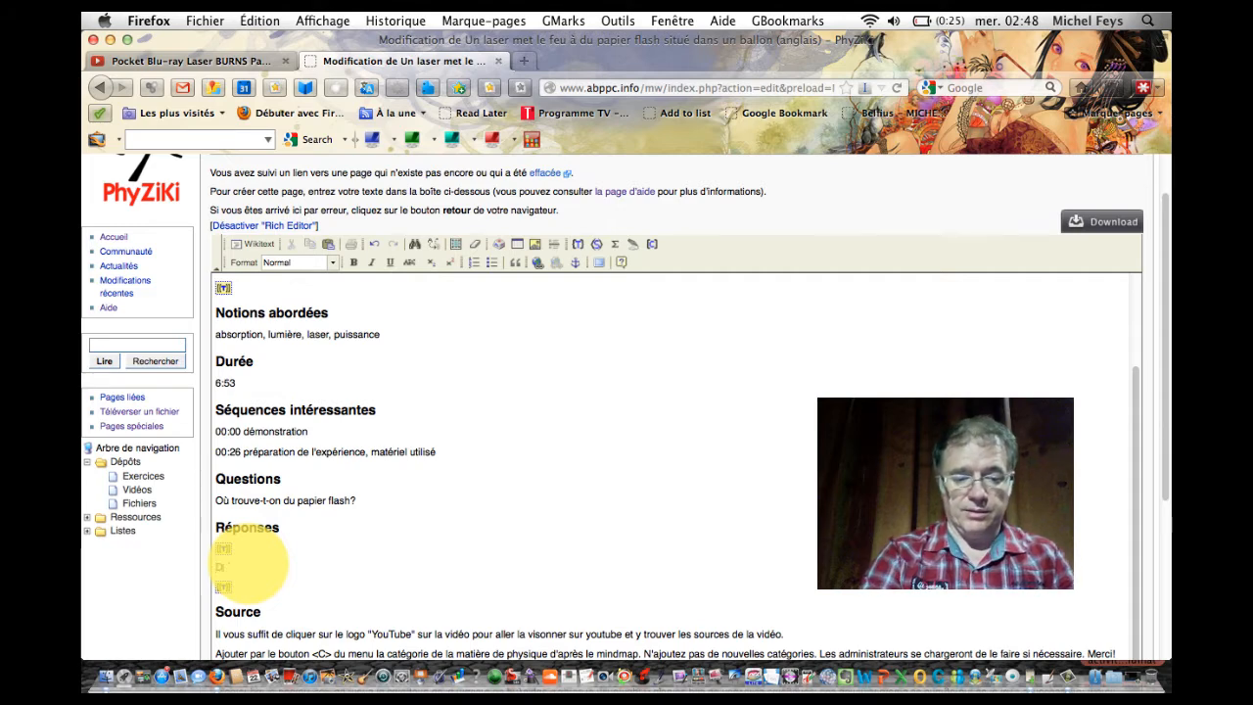
type("ans les mag")
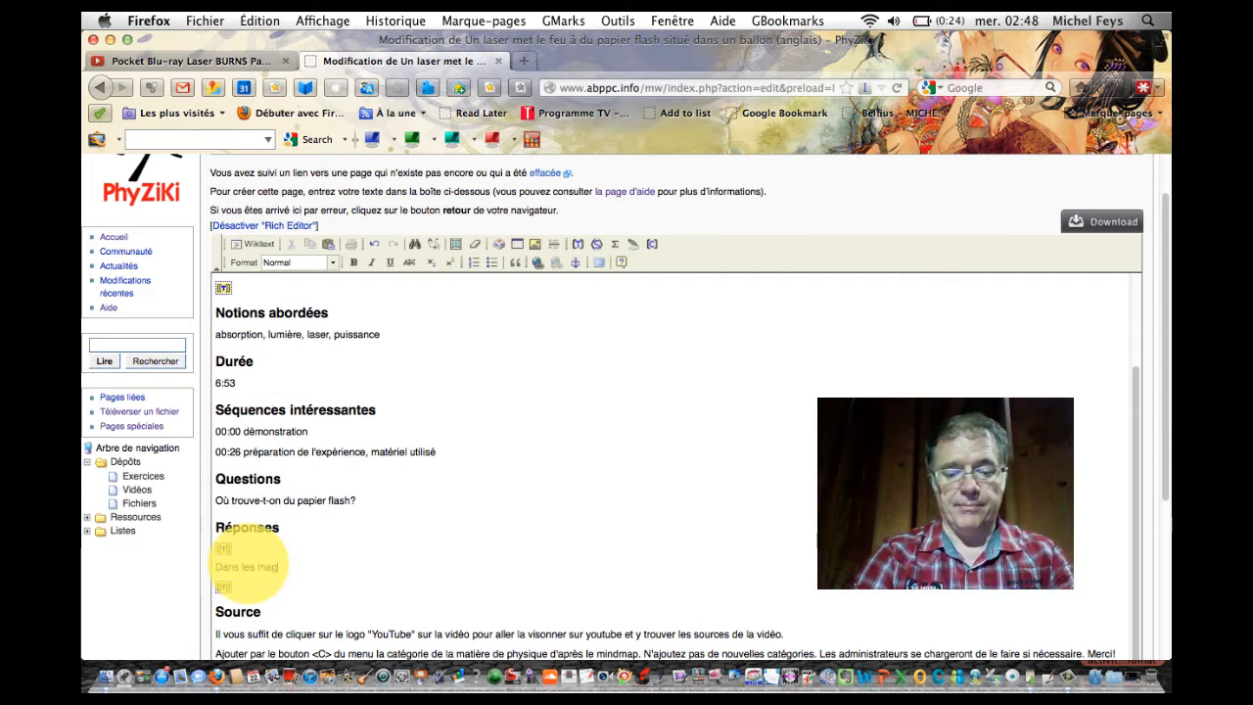
type("asins pour")
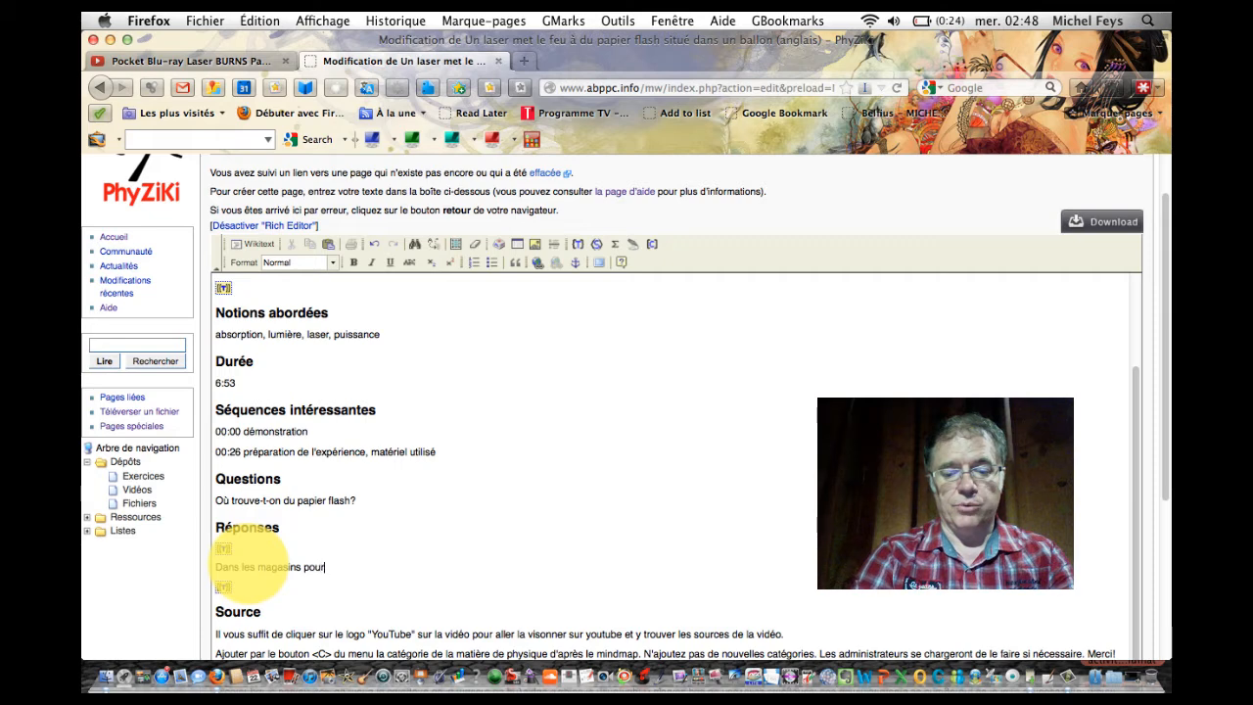
type(" magiciens")
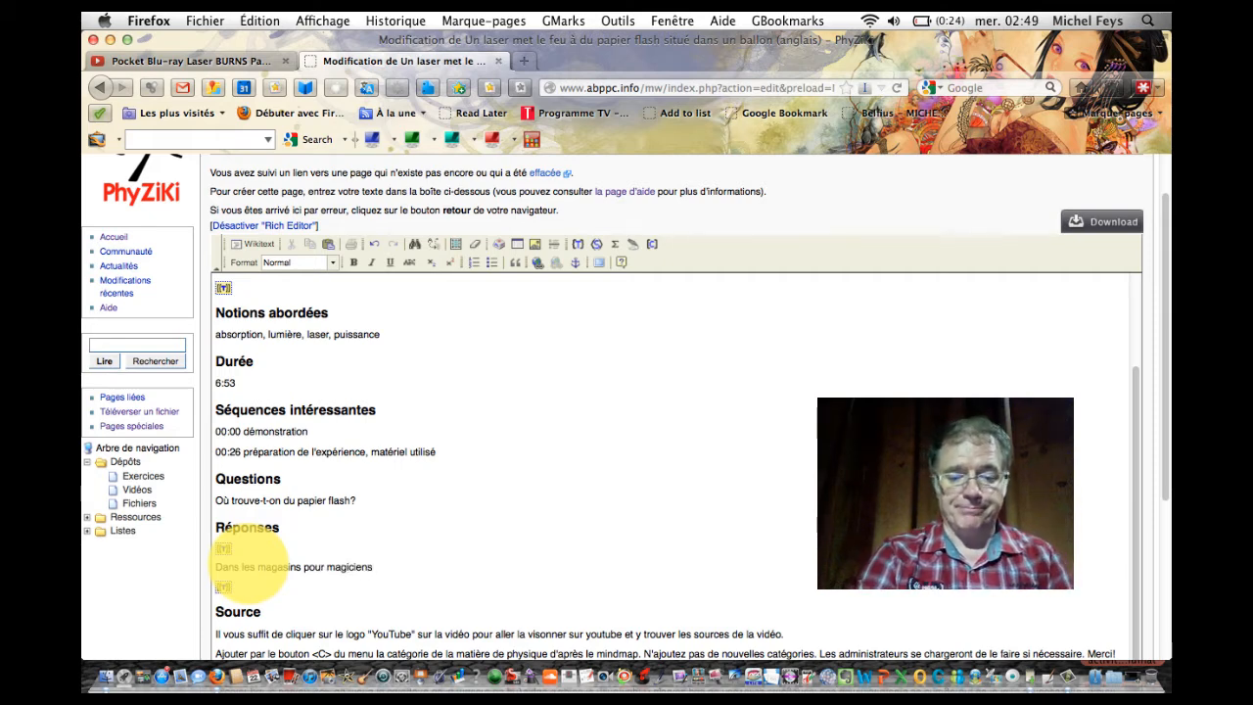
type("!")
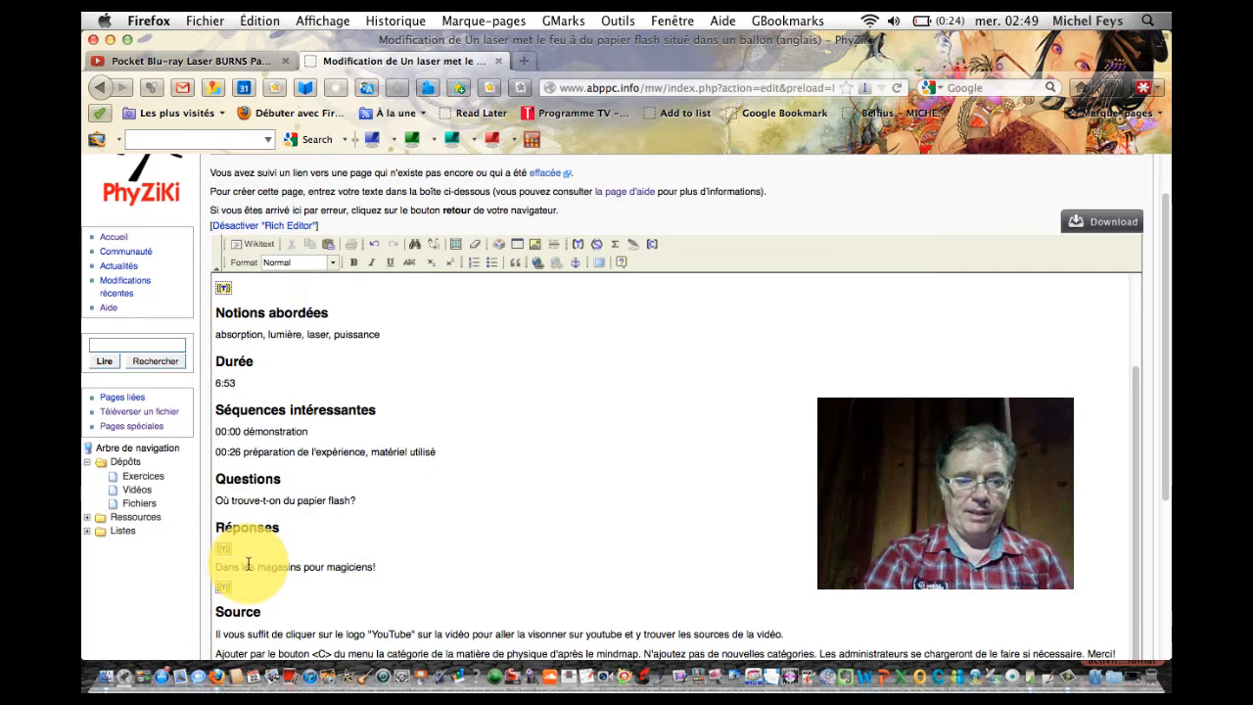
Search the wiki categories for "therm" and add Thermo-Physique to the page's selected categories
scroll(306, 563, "down", 3)
scroll(306, 563, "down", 1)
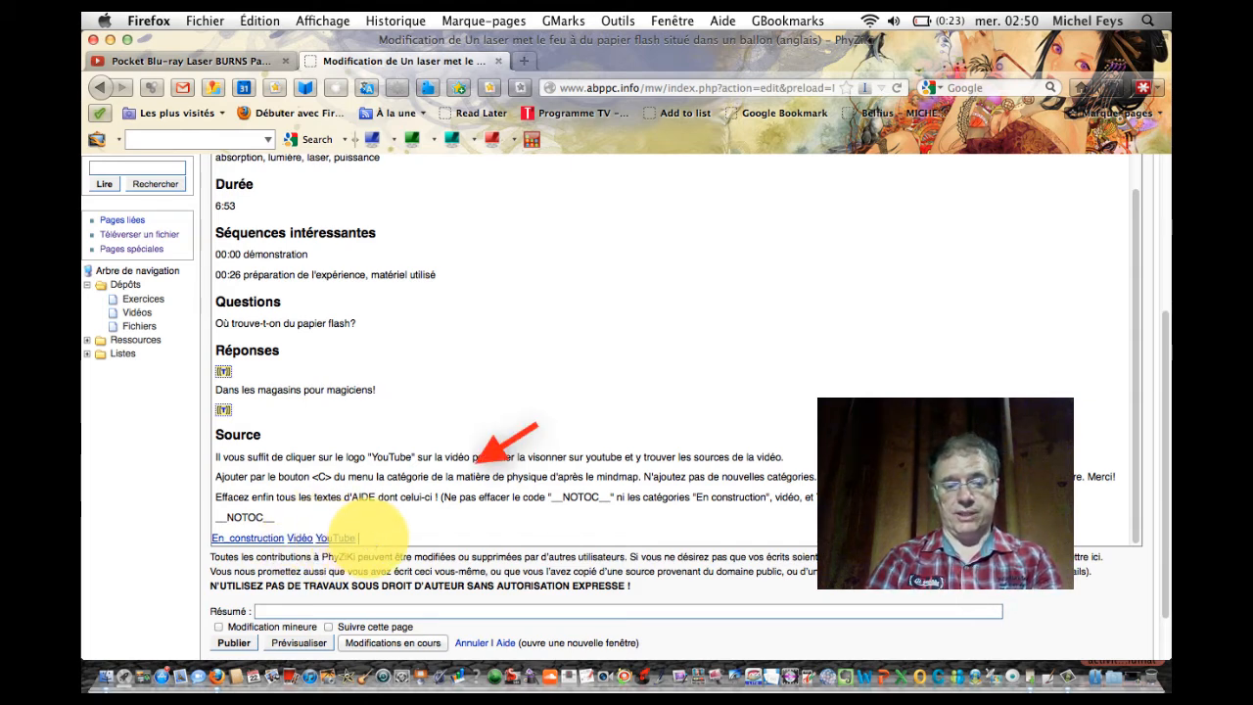
scroll(442, 419, "up", 3)
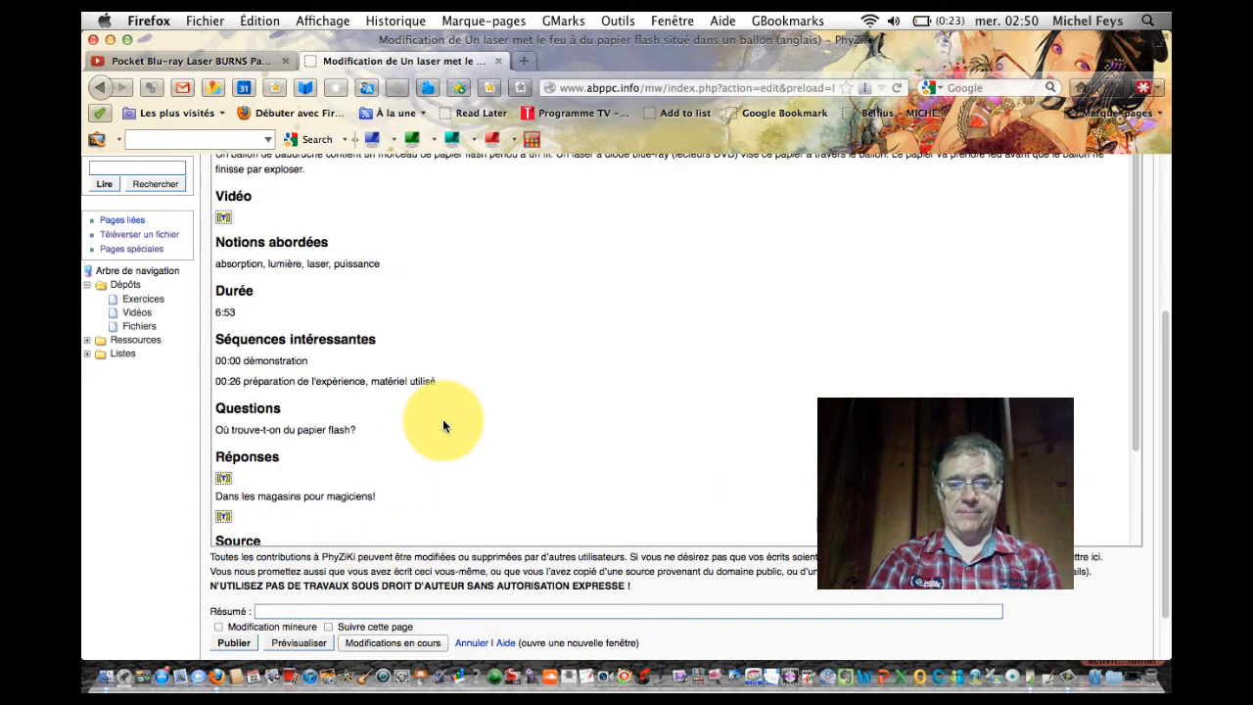
scroll(515, 413, "up", 6)
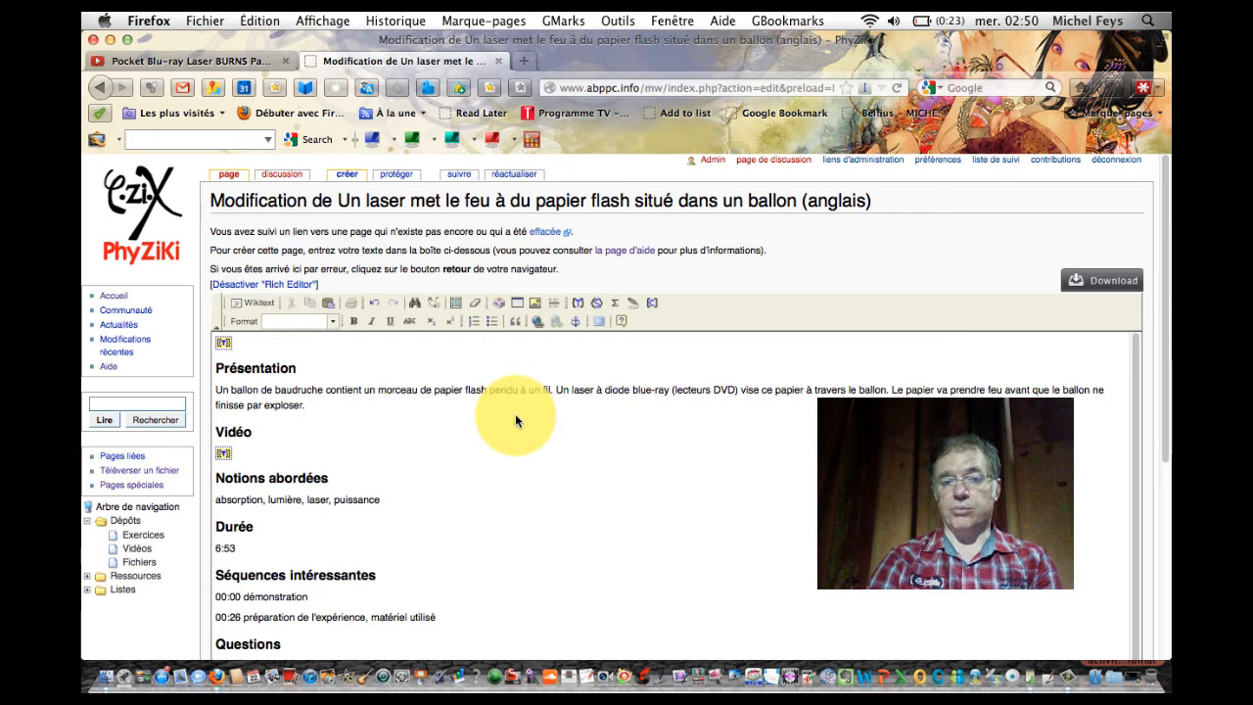
left_click(653, 306)
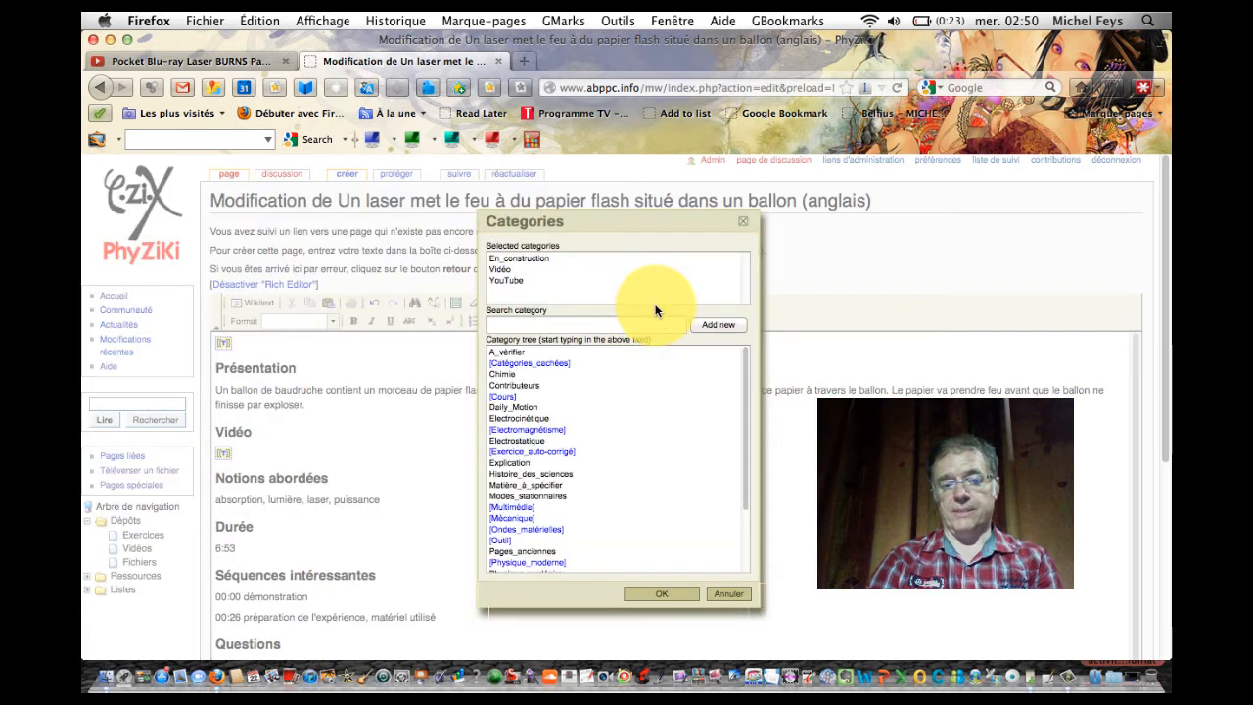
left_click(516, 325)
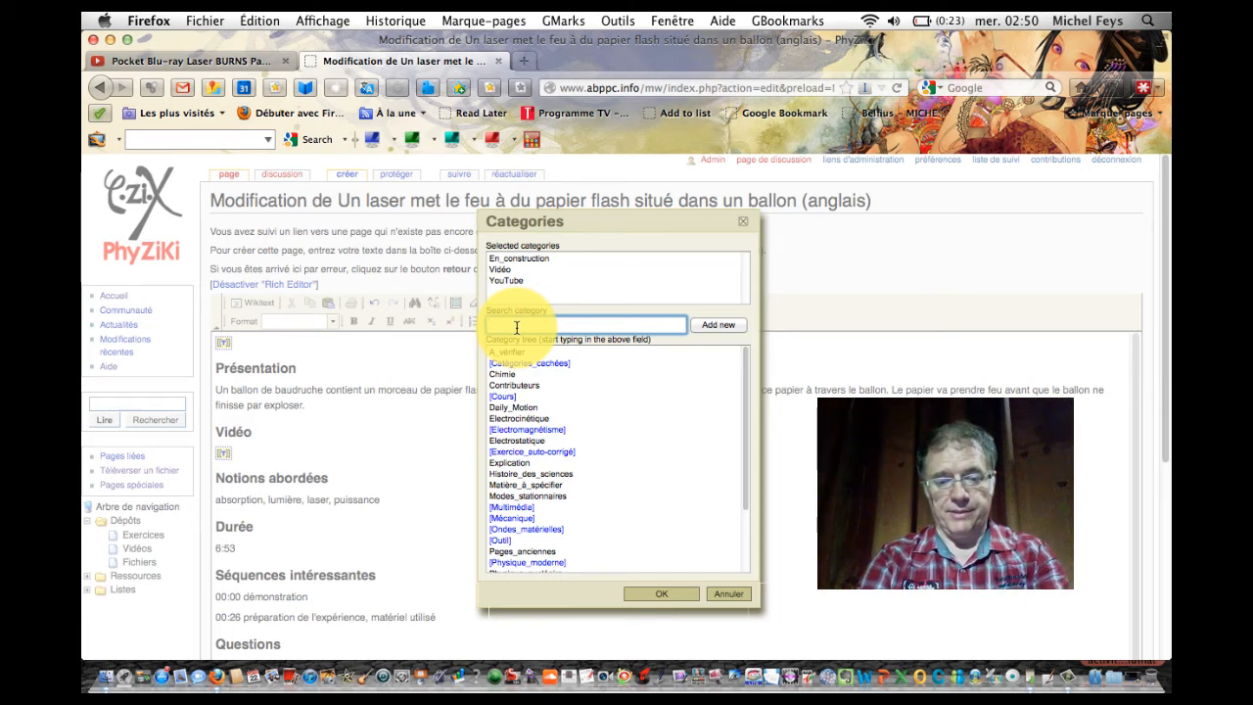
type("therm")
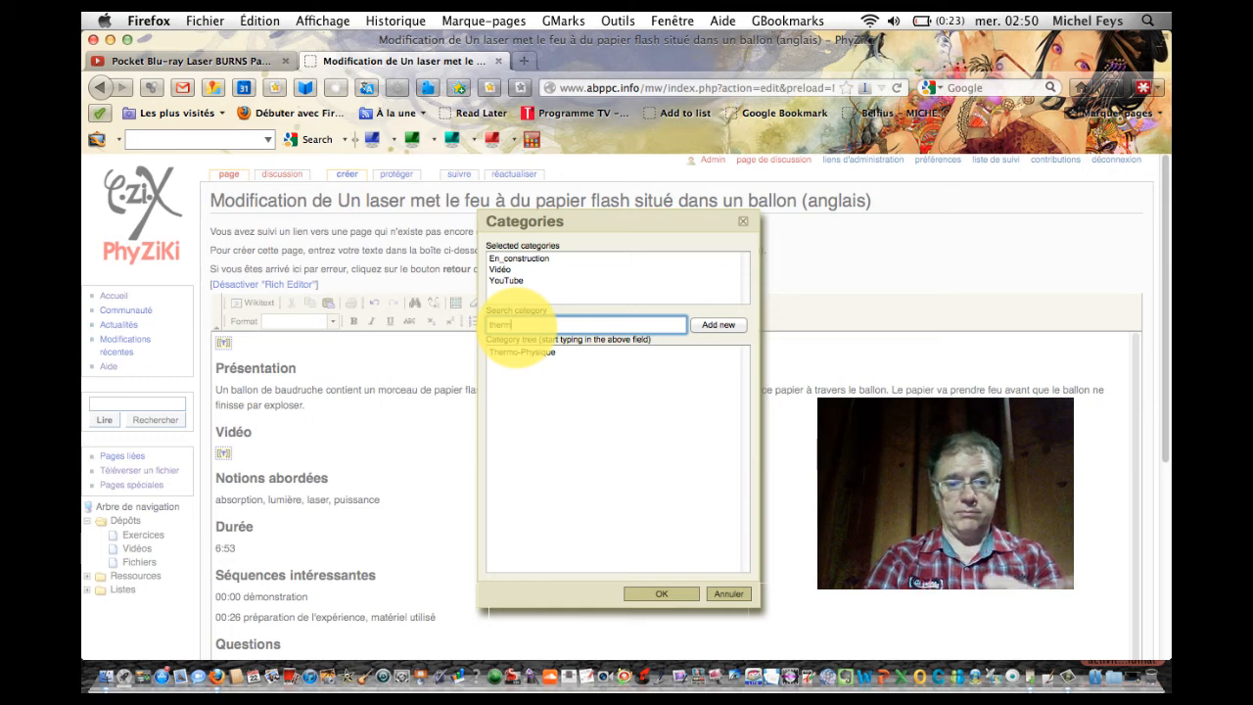
left_click(509, 353)
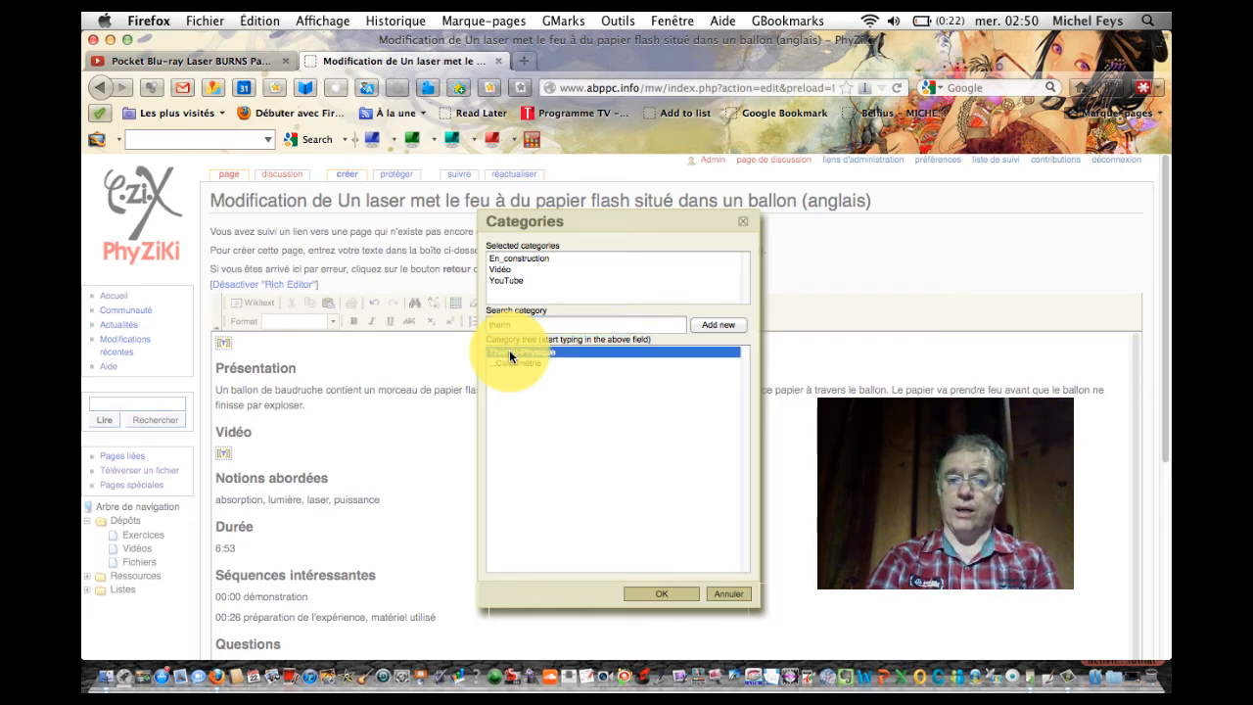
double_click(509, 349)
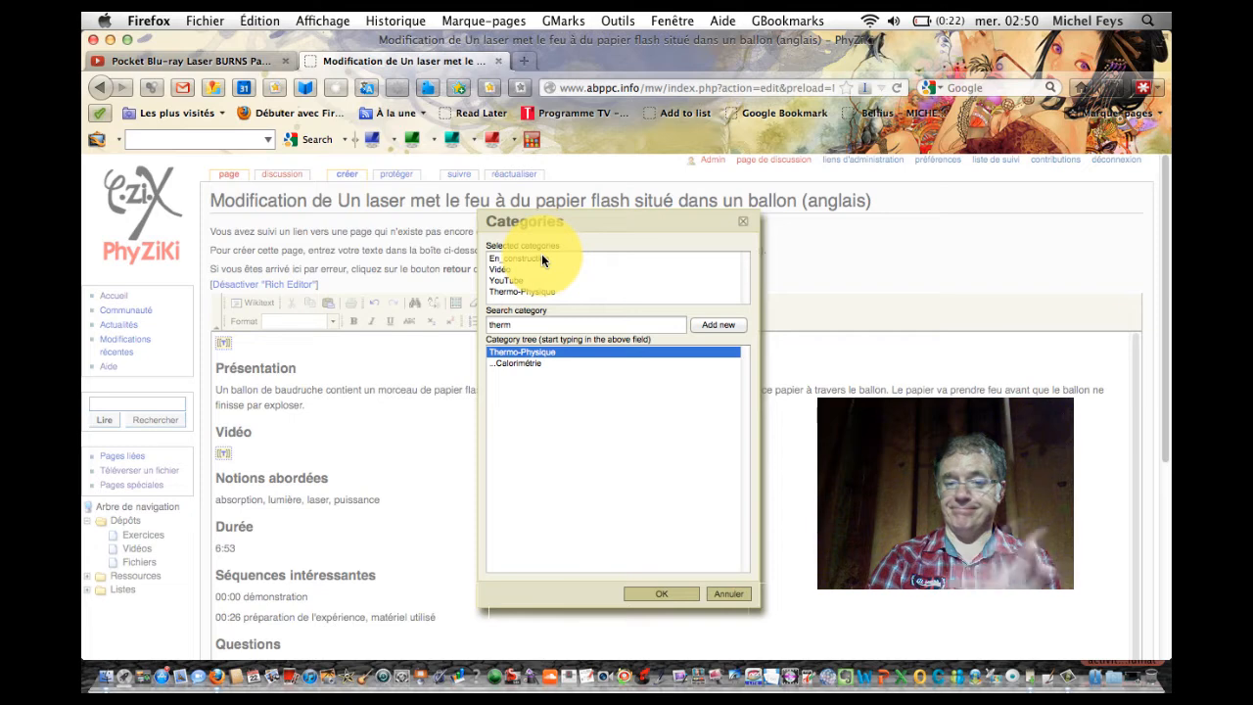
left_click(651, 592)
Check the category links at the end of the page text and turn the Rich Editor off and on again to refresh them
scroll(780, 554, "down", 2)
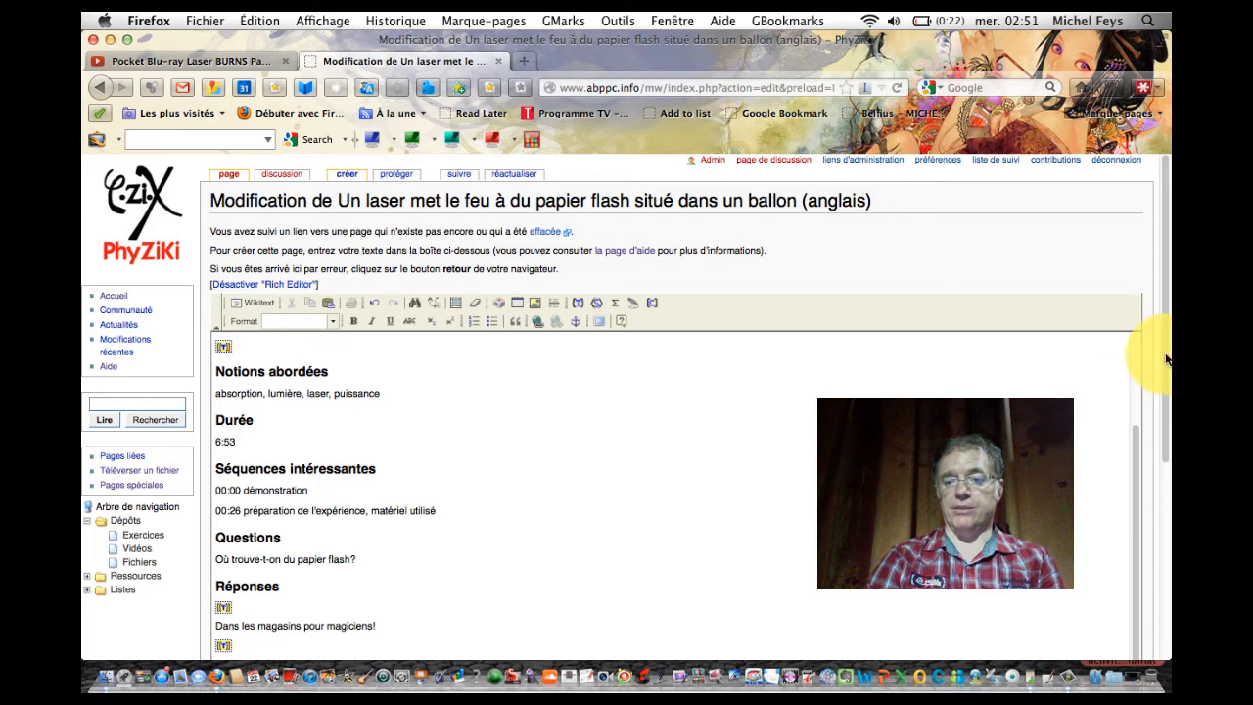
left_click_drag(1165, 360, 1158, 529)
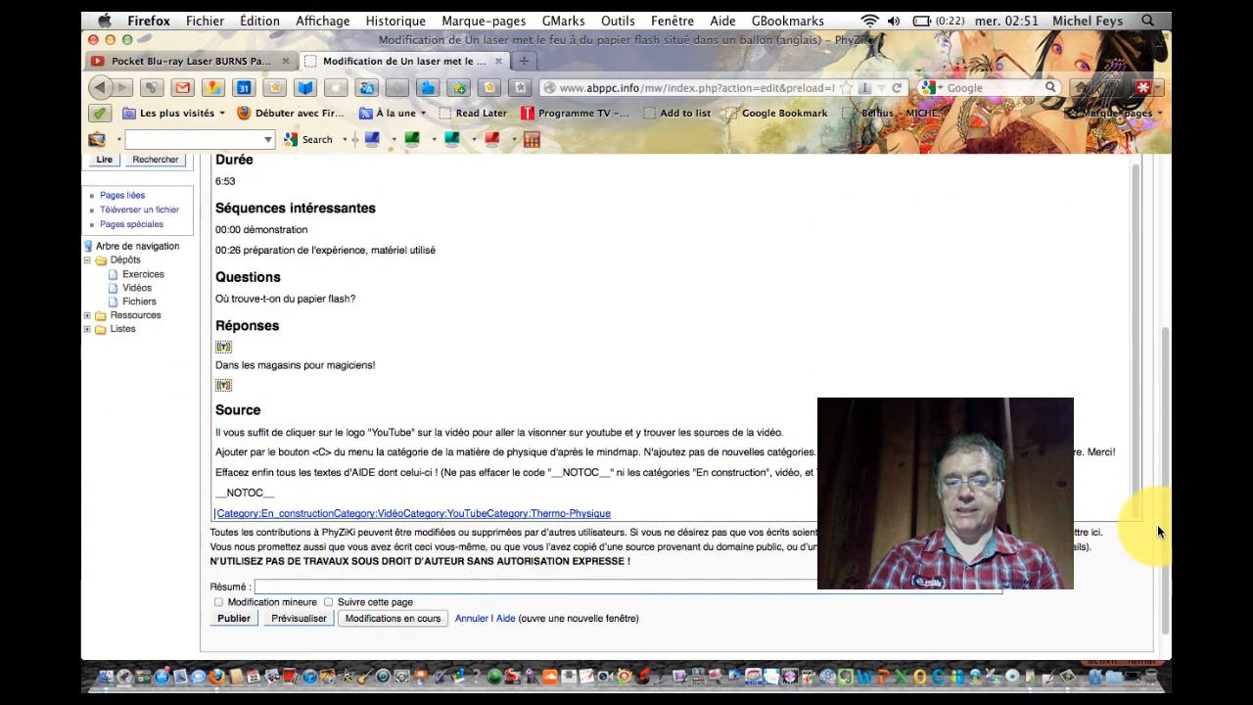
scroll(1158, 532, "down", 1)
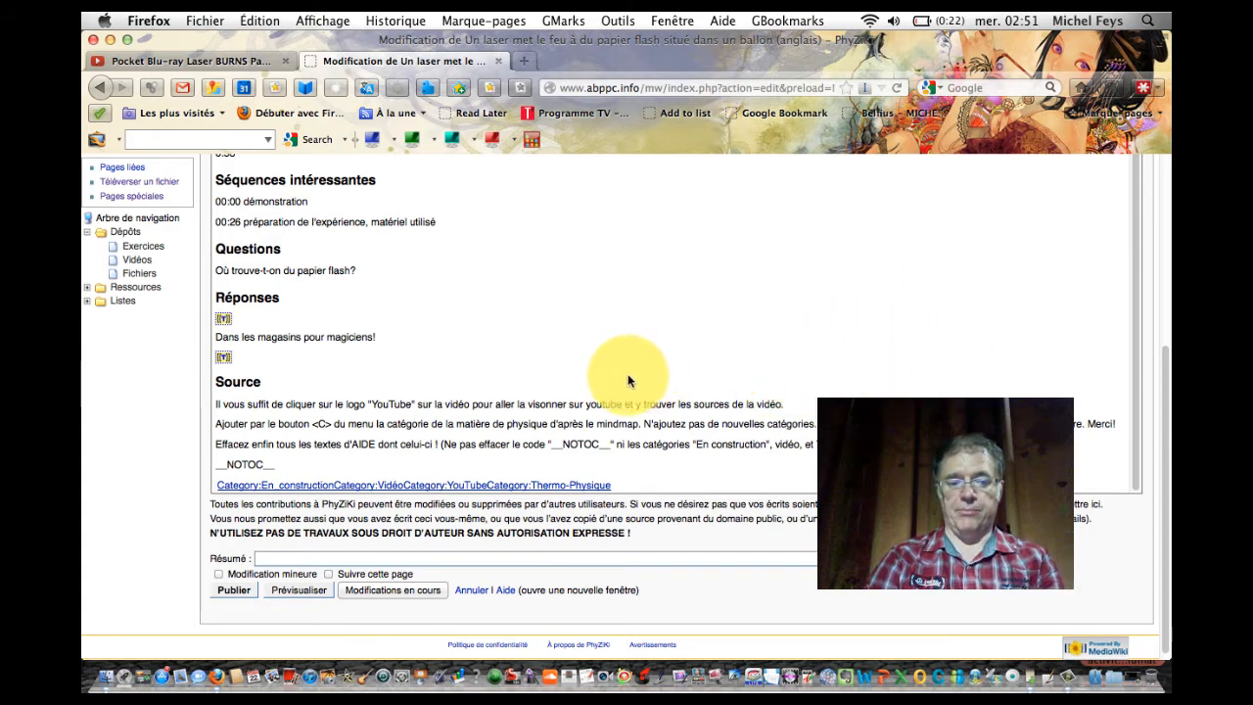
scroll(829, 315, "up", 1)
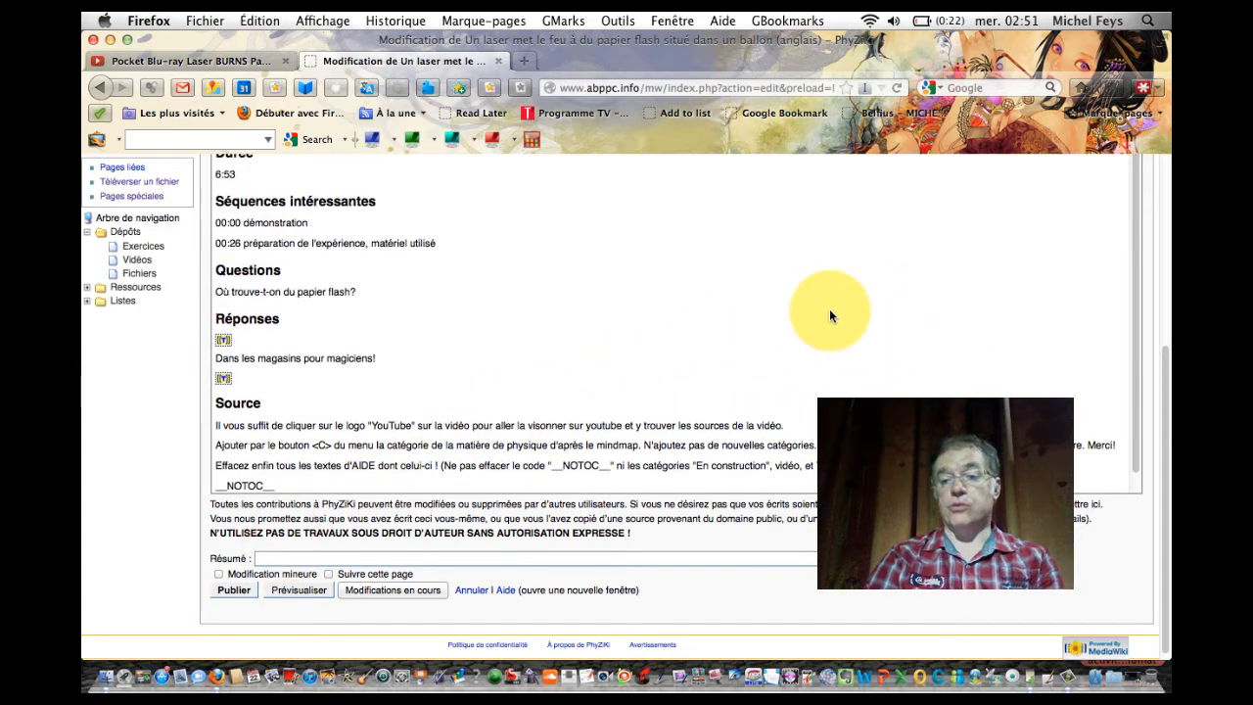
scroll(829, 315, "up", 4)
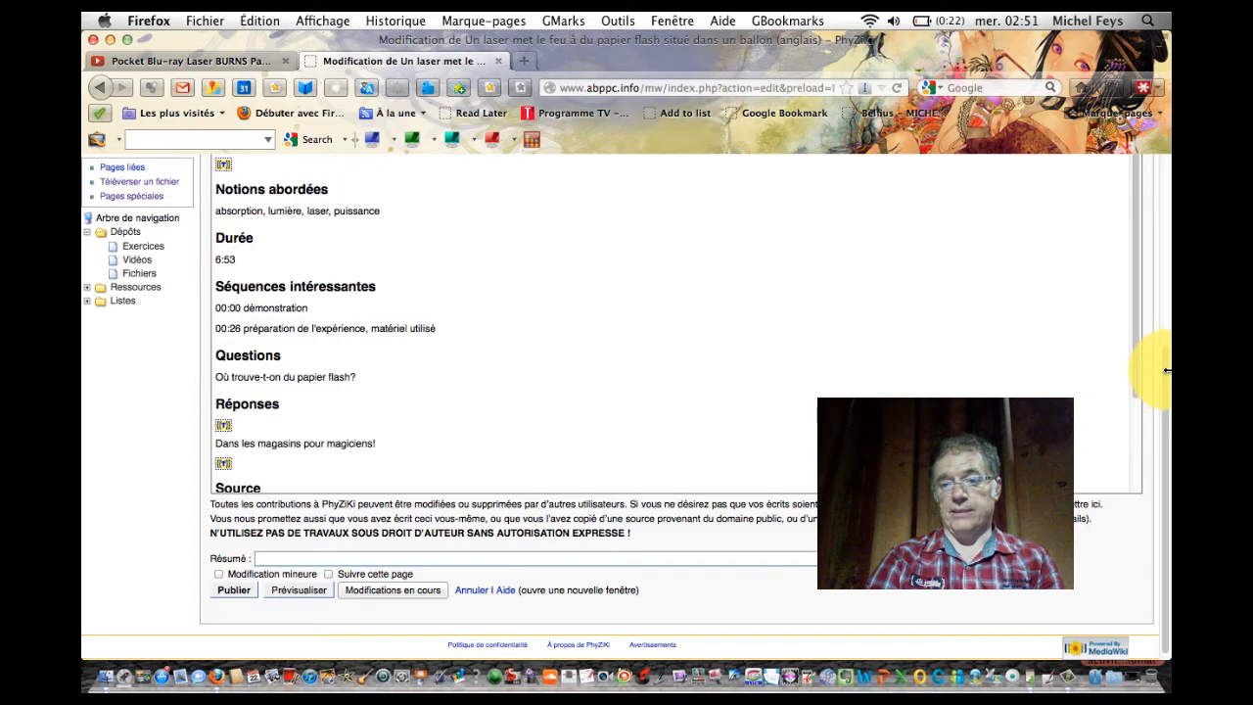
left_click_drag(1167, 355, 1167, 174)
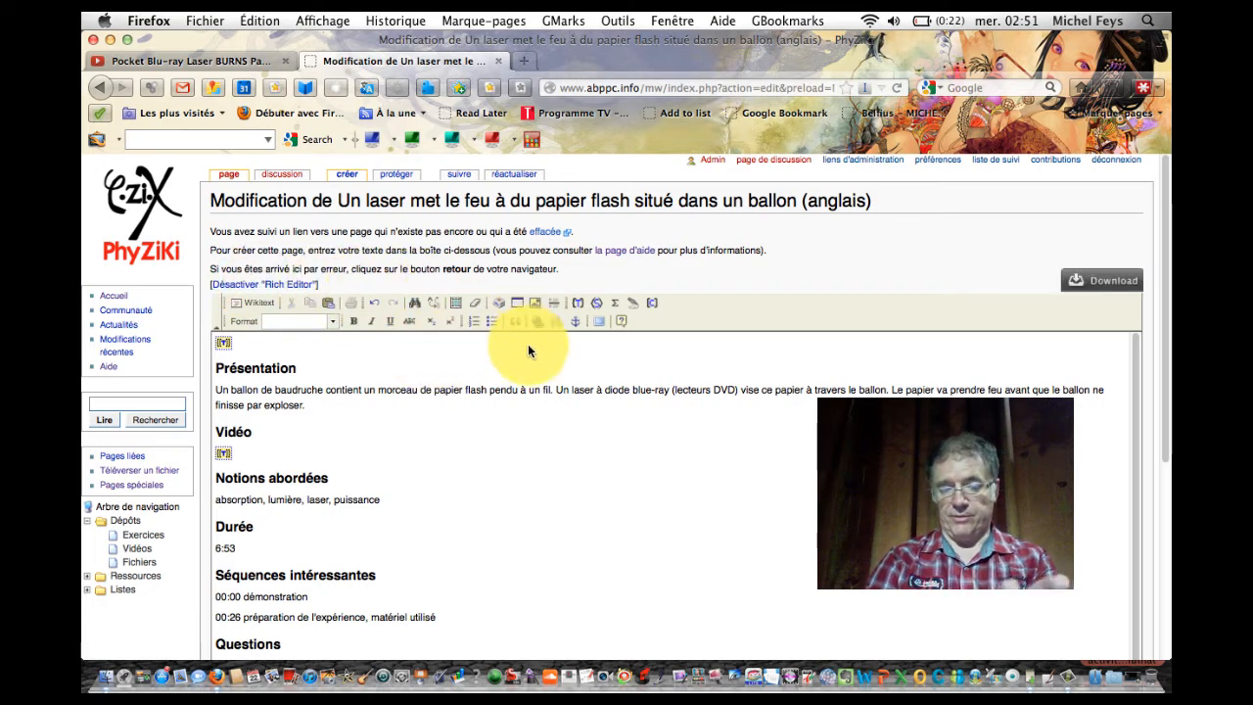
left_click(299, 284)
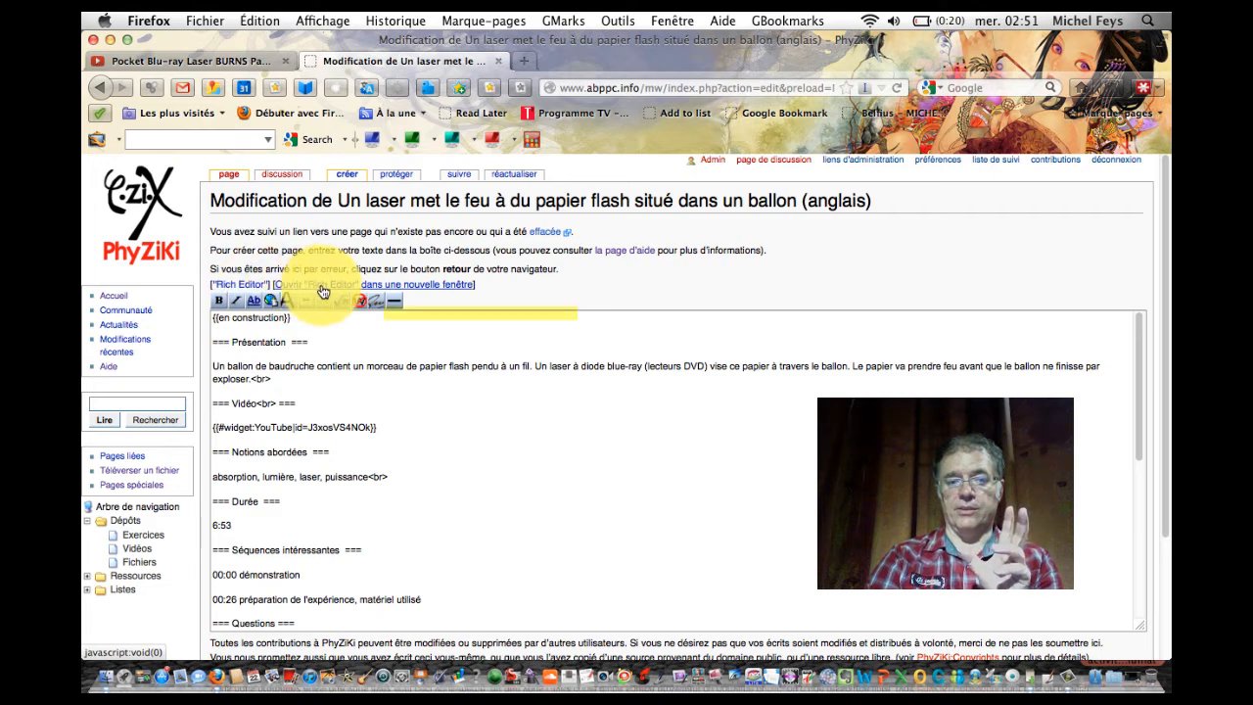
left_click(252, 286)
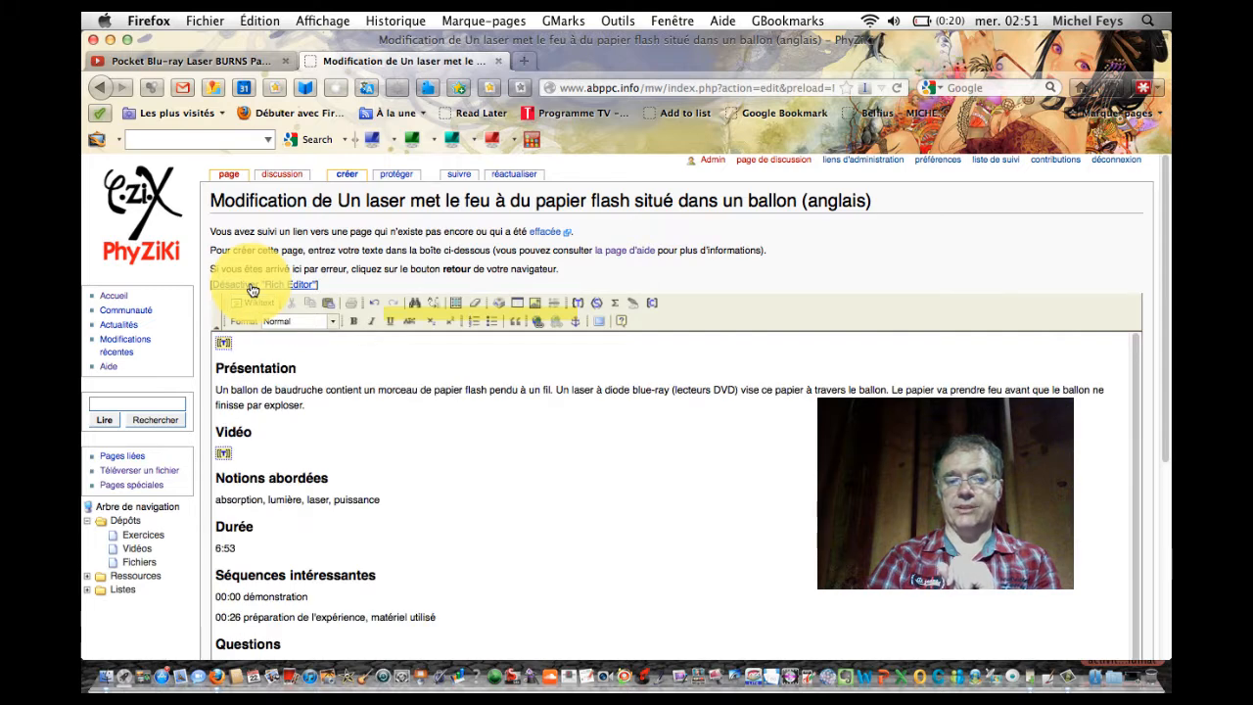
Publish the new video page with its summary left empty
scroll(431, 446, "down", 3)
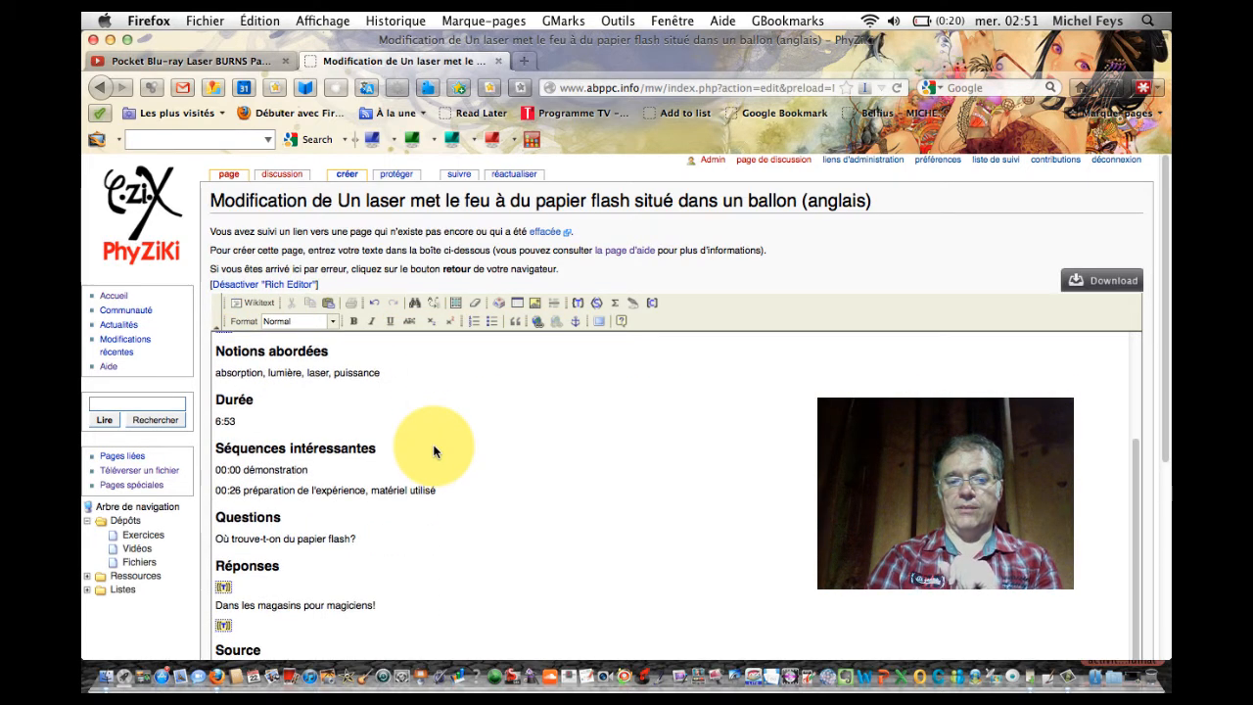
scroll(1145, 458, "down", 5)
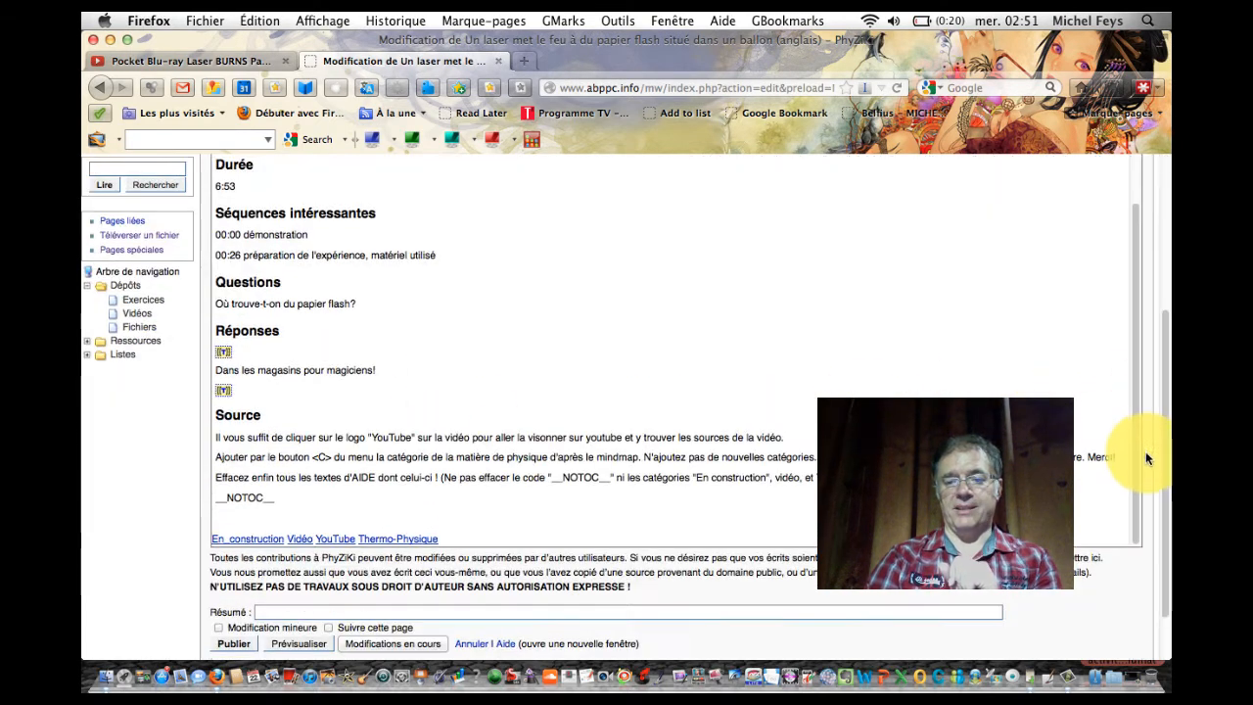
scroll(1146, 457, "down", 2)
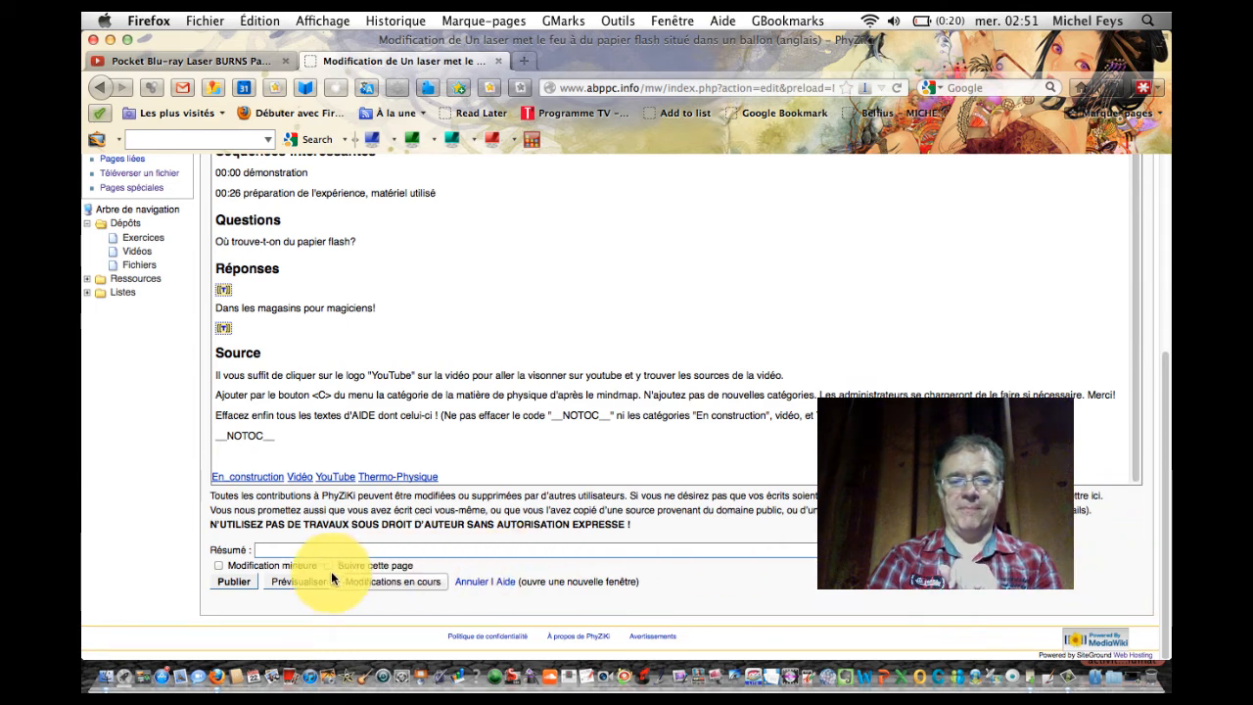
left_click(244, 581)
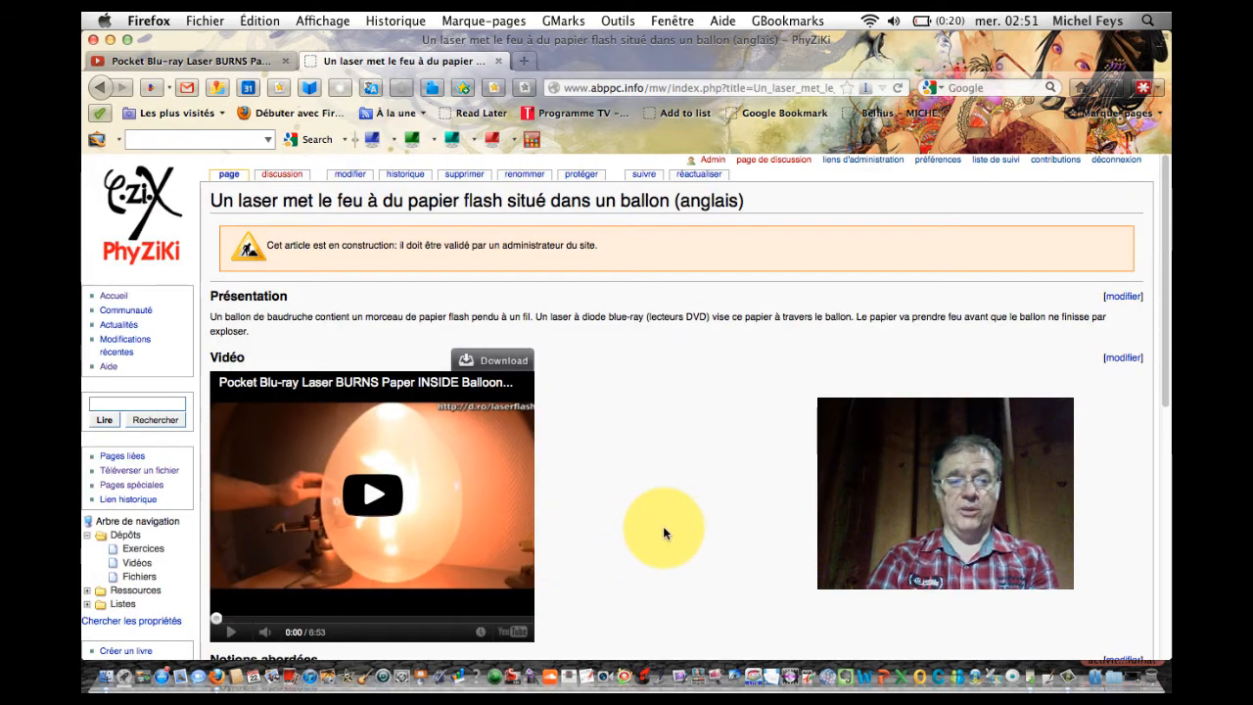
Review the published page from the construction banner and embedded video down to the Réponses and Source sections
scroll(659, 514, "down", 2)
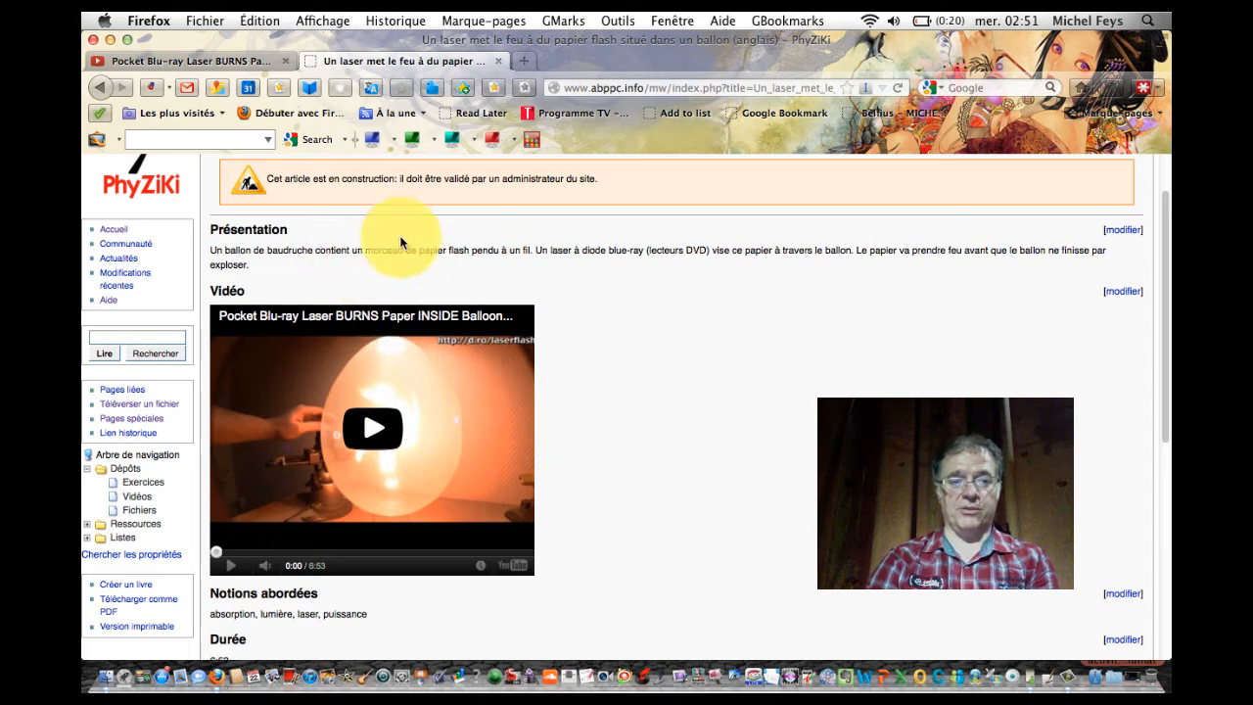
scroll(544, 194, "up", 2)
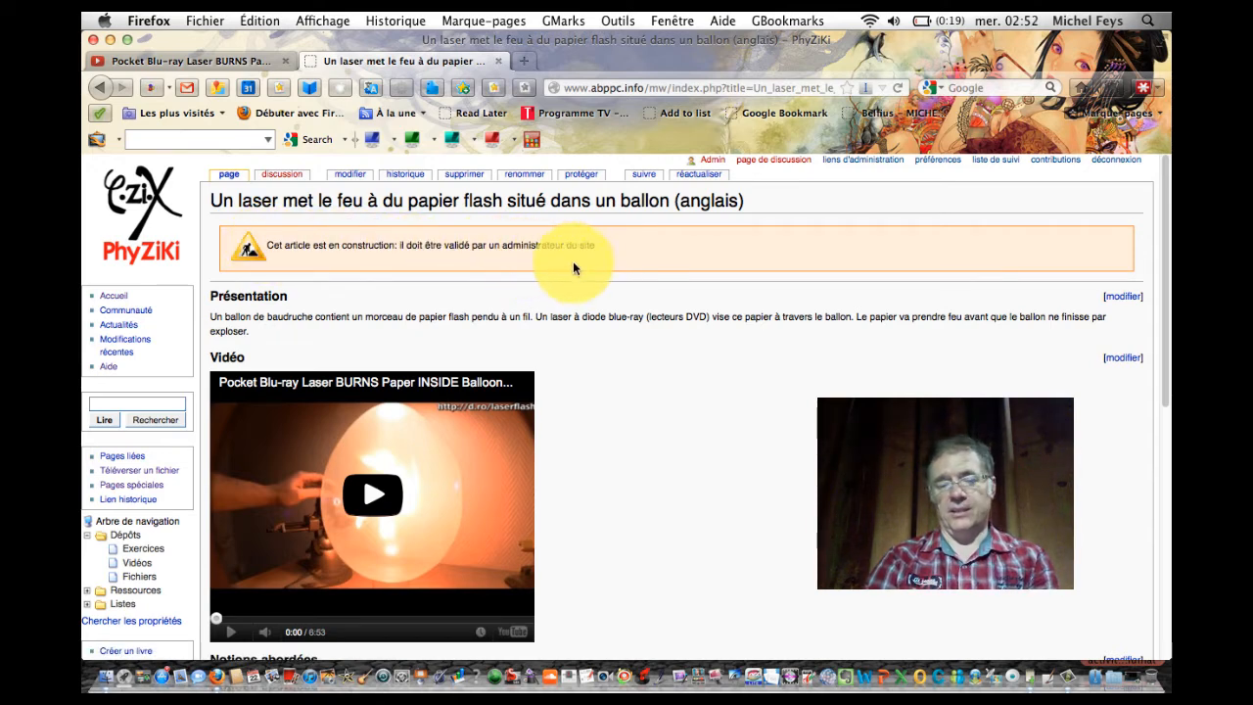
scroll(638, 338, "down", 3)
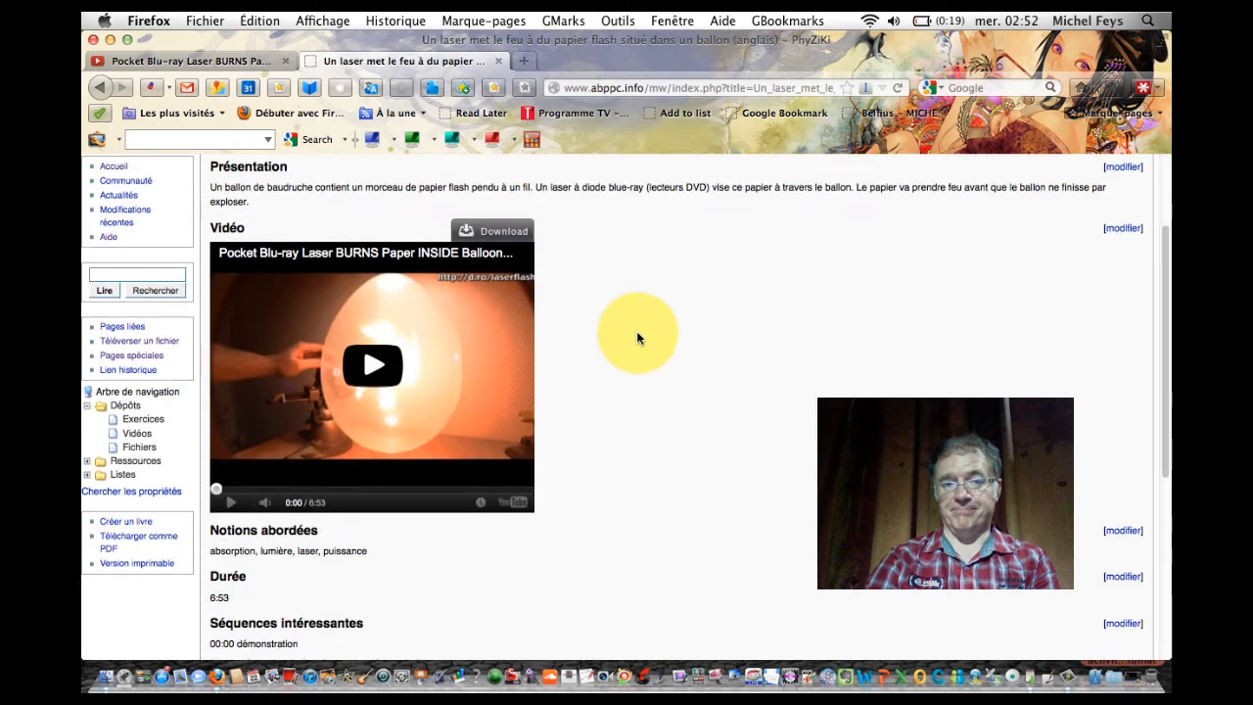
scroll(636, 337, "up", 1)
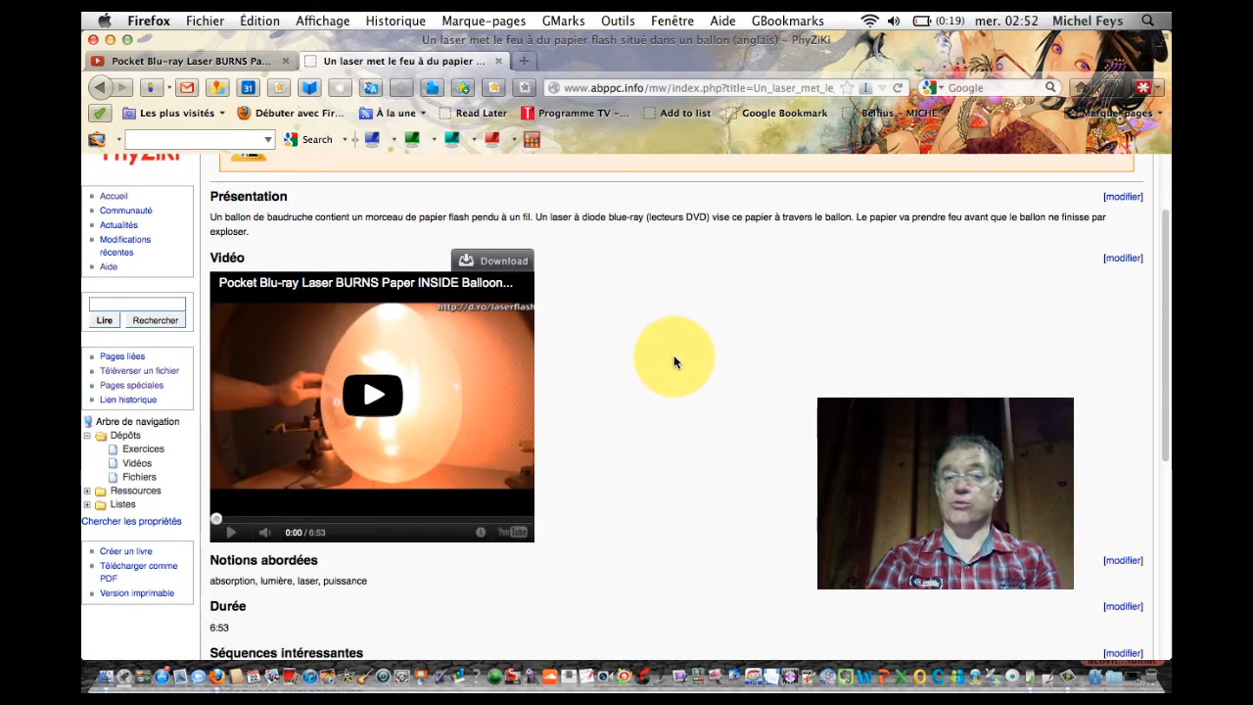
scroll(673, 358, "down", 3)
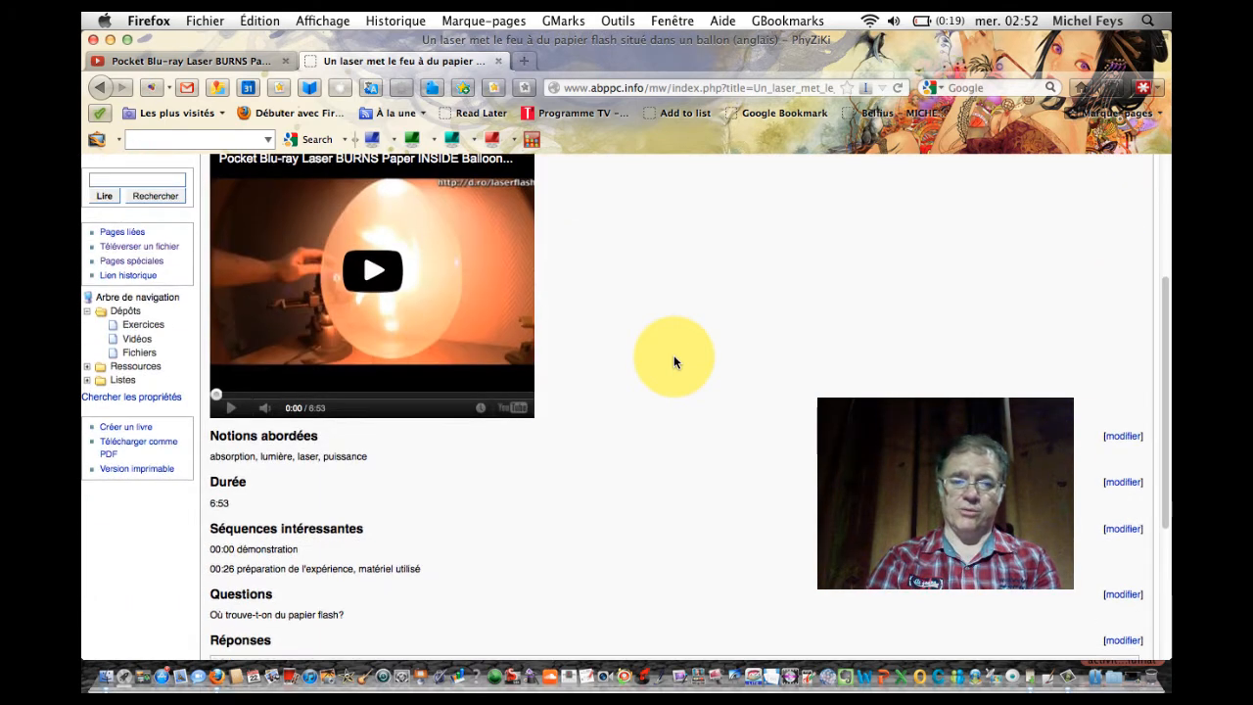
scroll(673, 362, "down", 2)
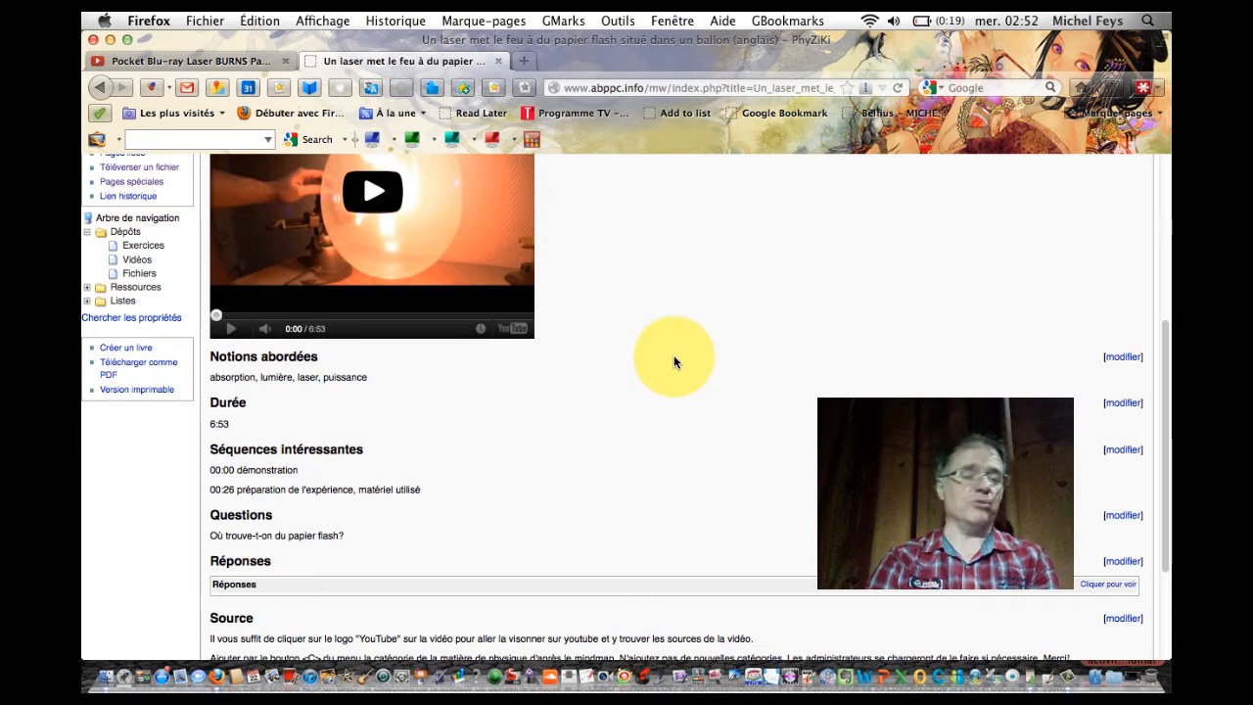
Expand the hidden answer under Réponses and check the rest of the published page down to its category links
scroll(673, 361, "down", 2)
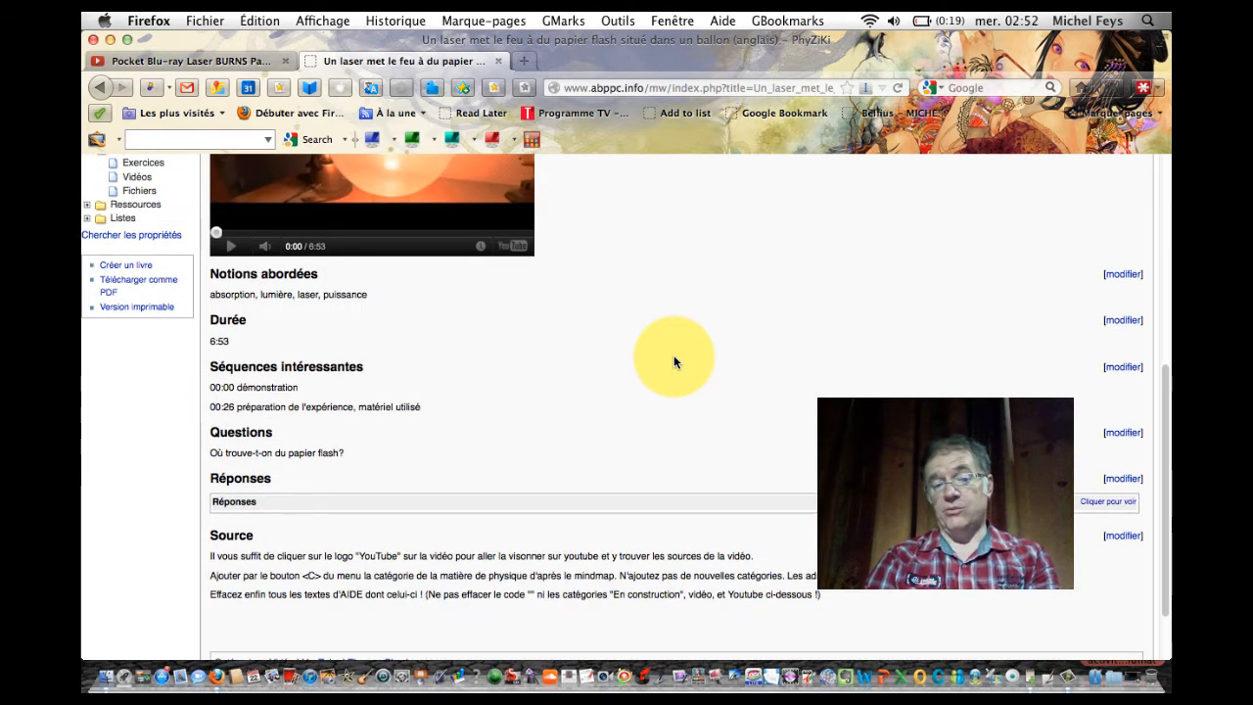
scroll(674, 361, "down", 1)
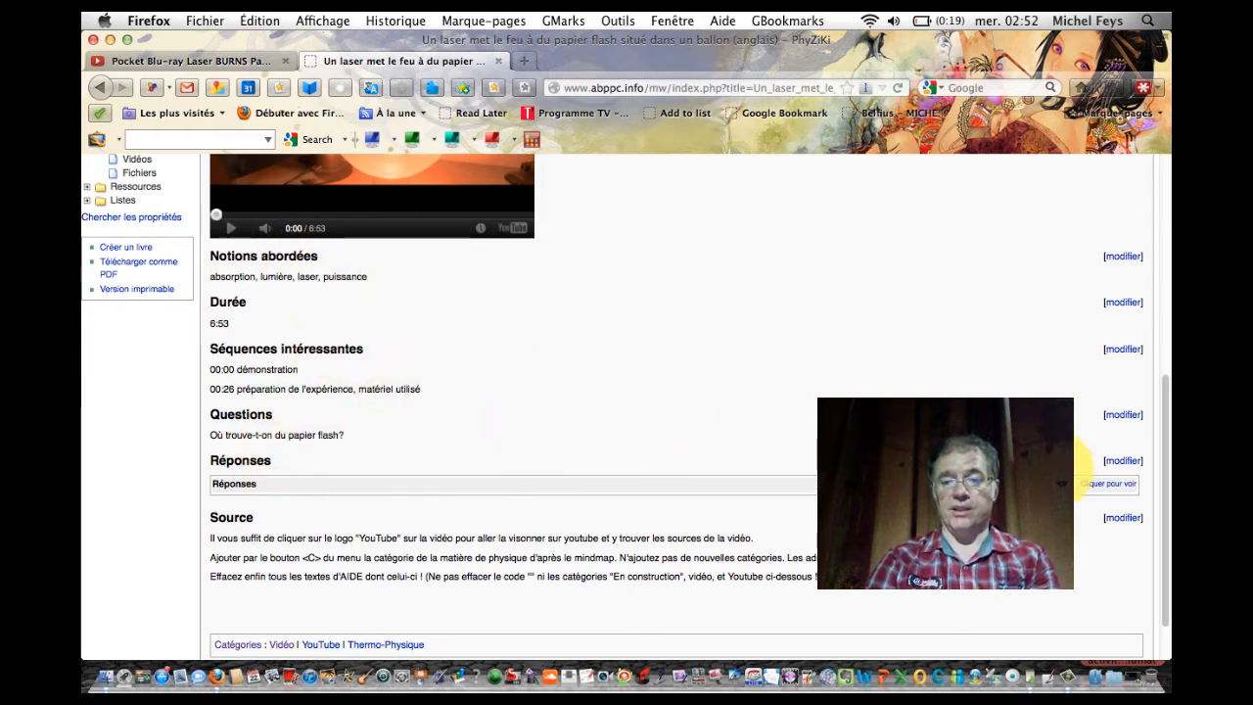
left_click(1104, 486)
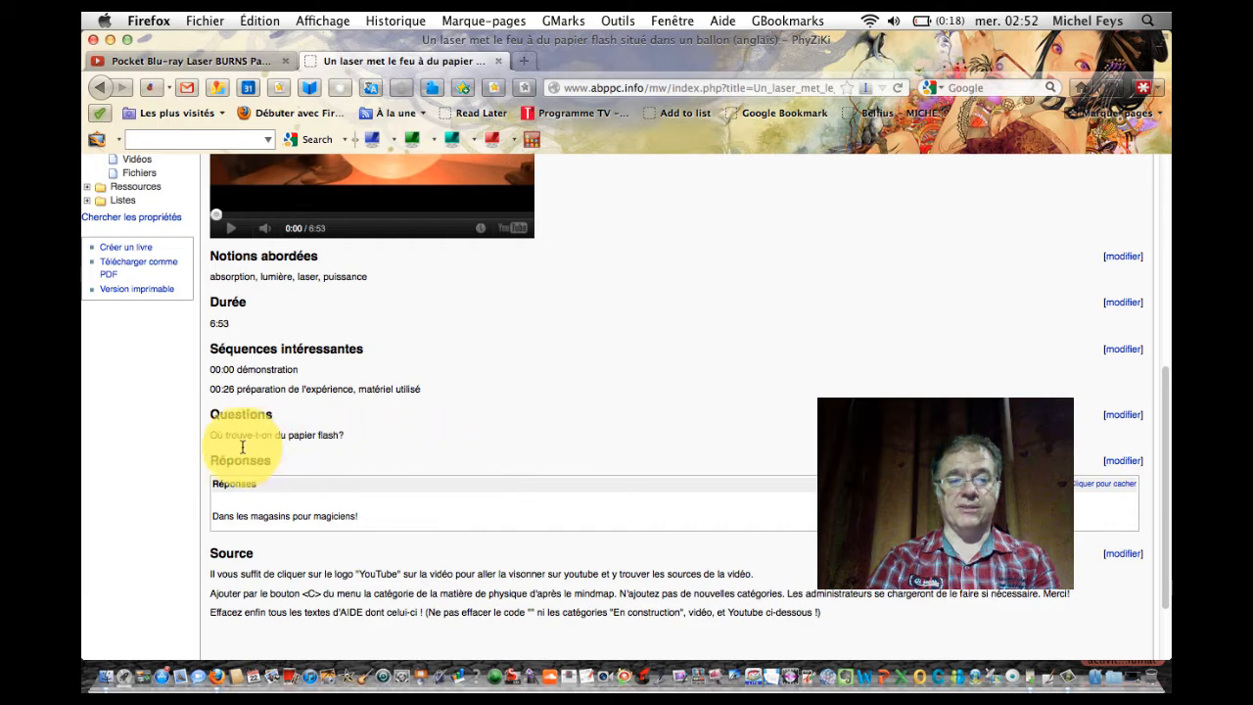
scroll(481, 457, "down", 3)
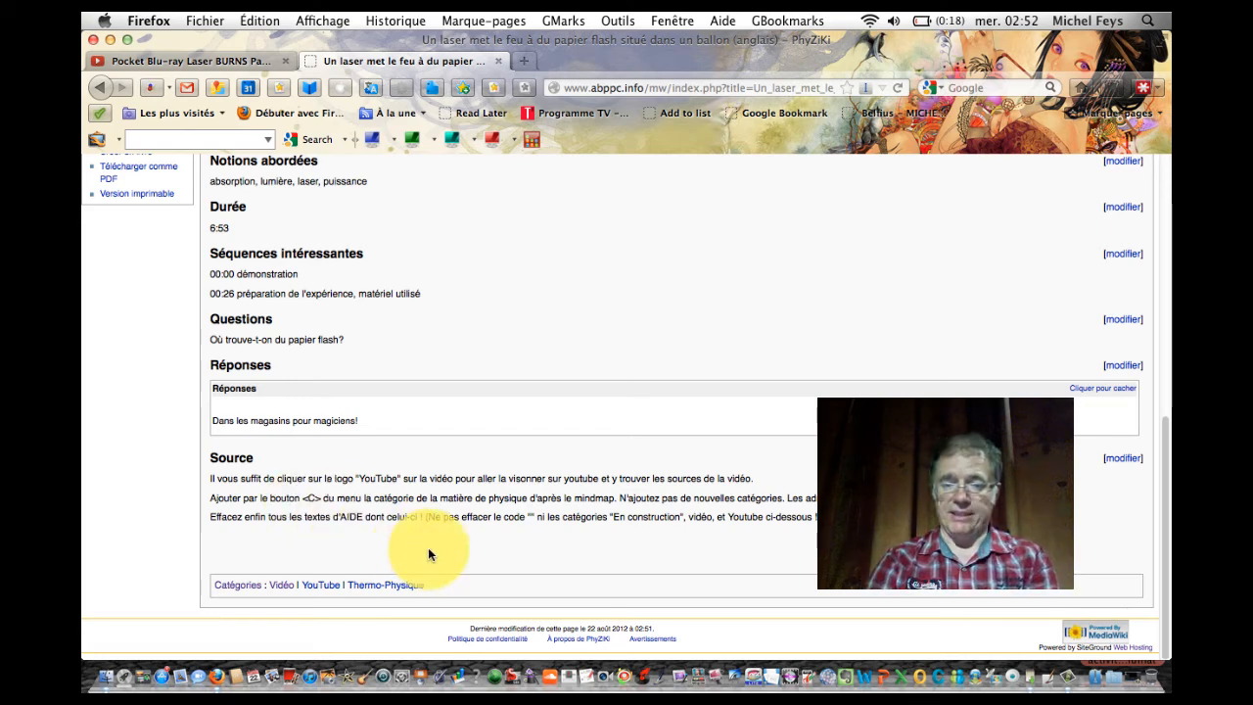
Reopen the page for editing and delete the two help paragraphs under Source, keeping the __NOTOC__ code and the categories
scroll(480, 535, "up", 10)
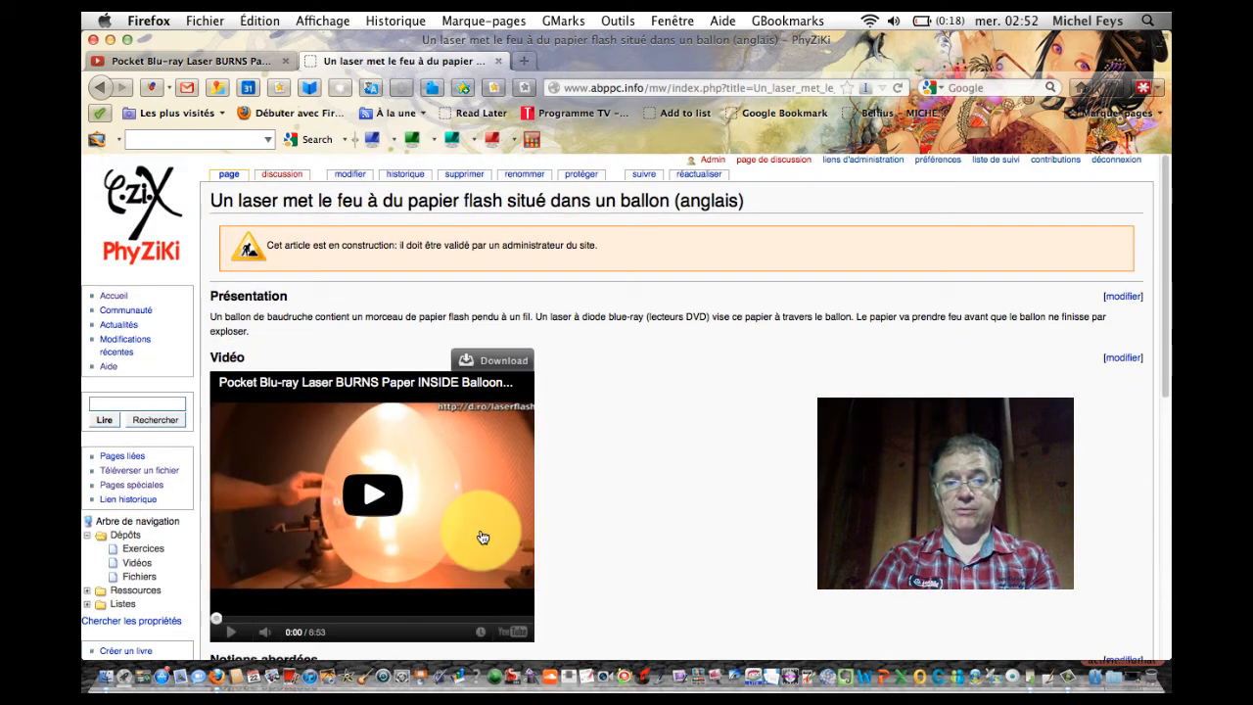
left_click(357, 180)
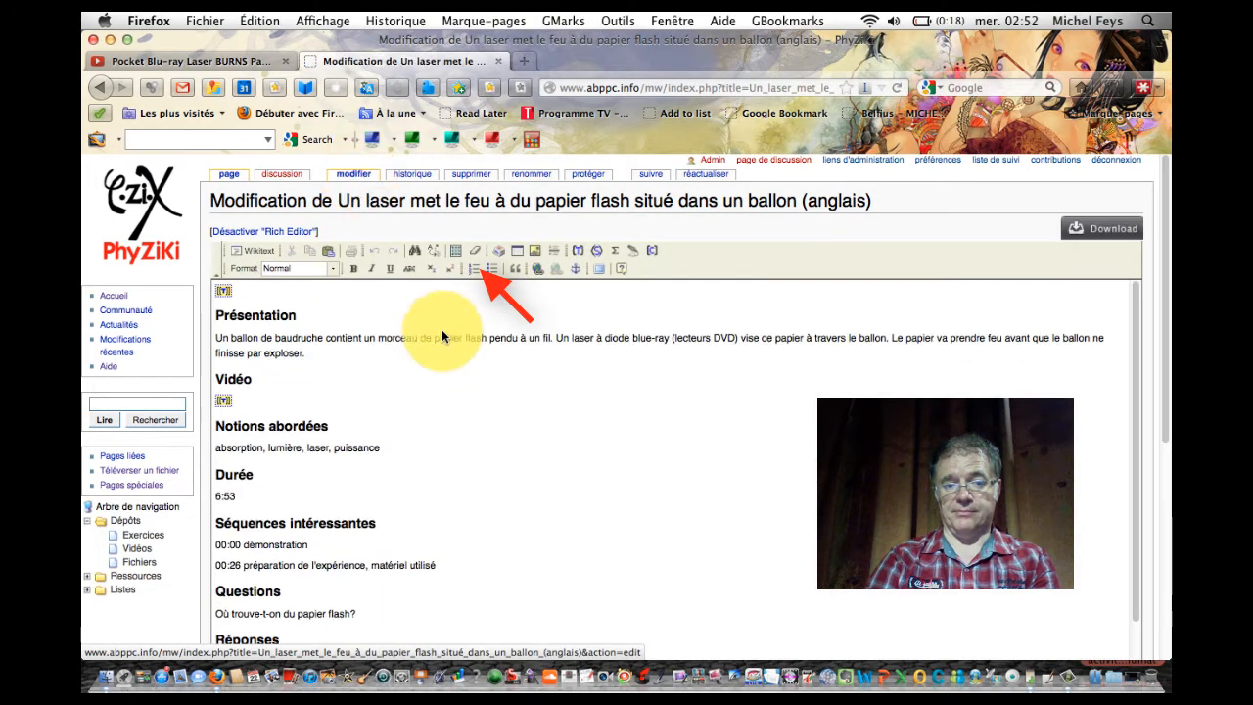
scroll(468, 385, "down", 3)
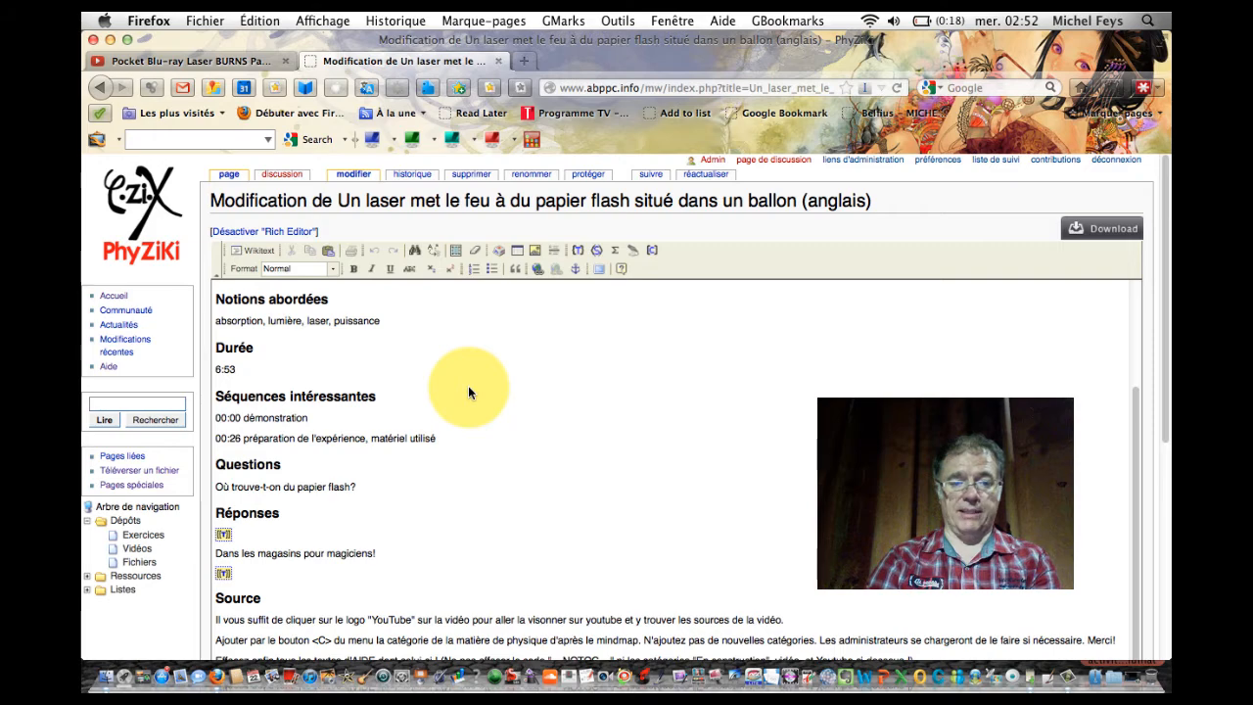
scroll(468, 391, "down", 3)
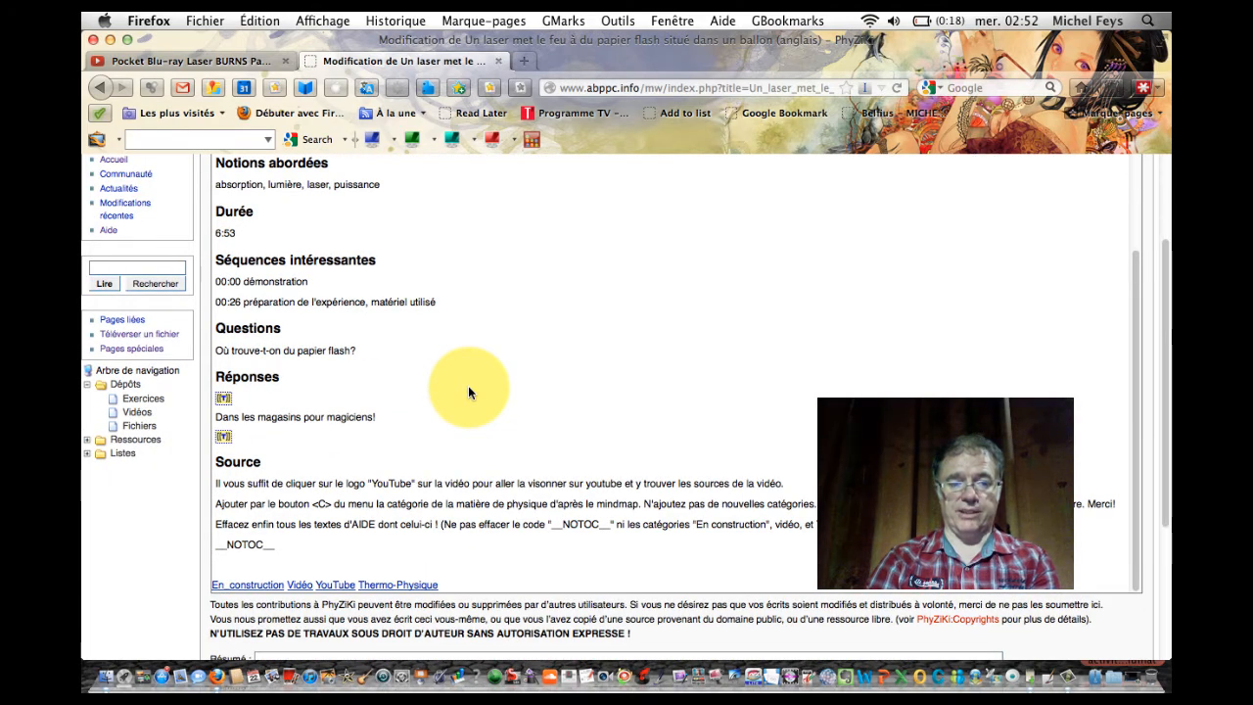
scroll(468, 386, "up", 3)
scroll(468, 385, "down", 3)
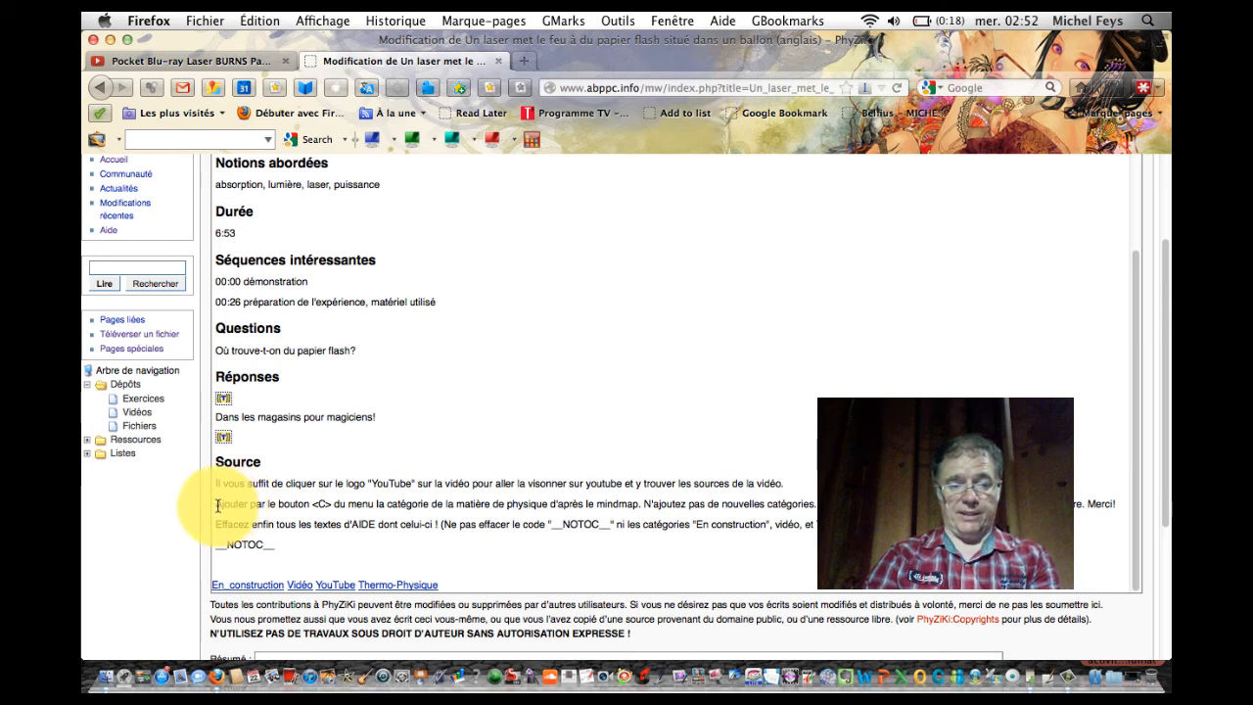
left_click_drag(218, 509, 832, 526)
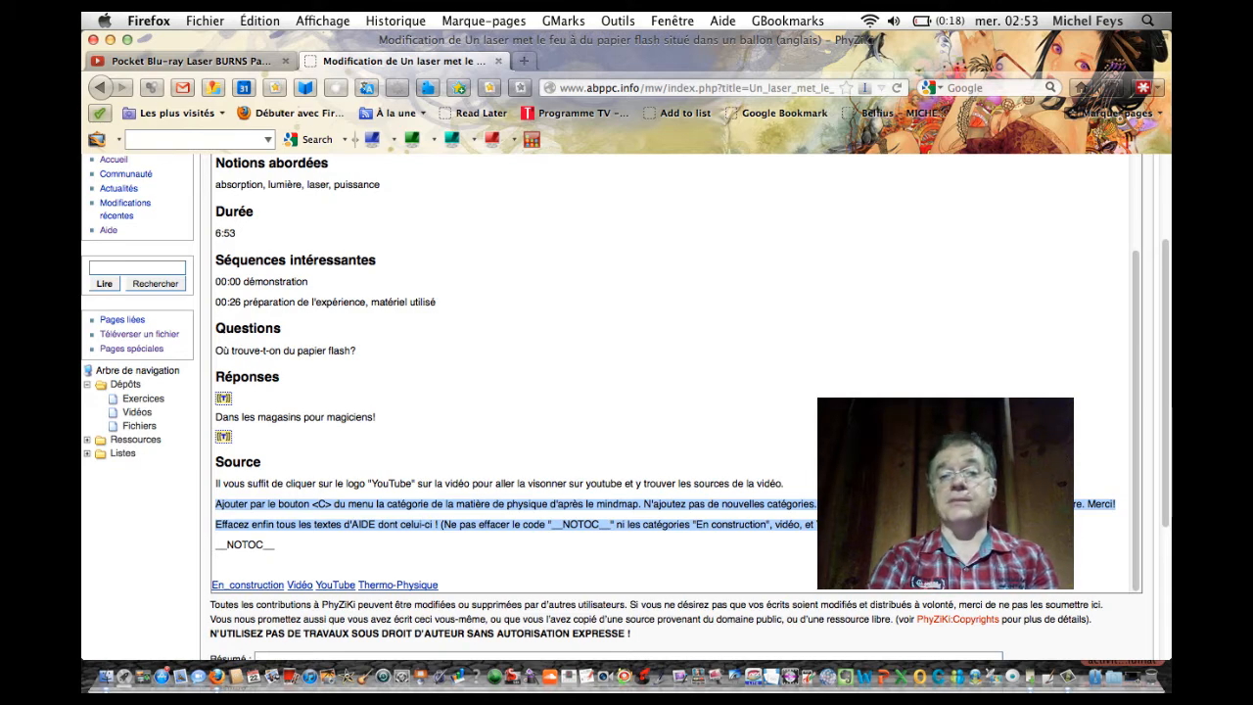
key("BackSpace")
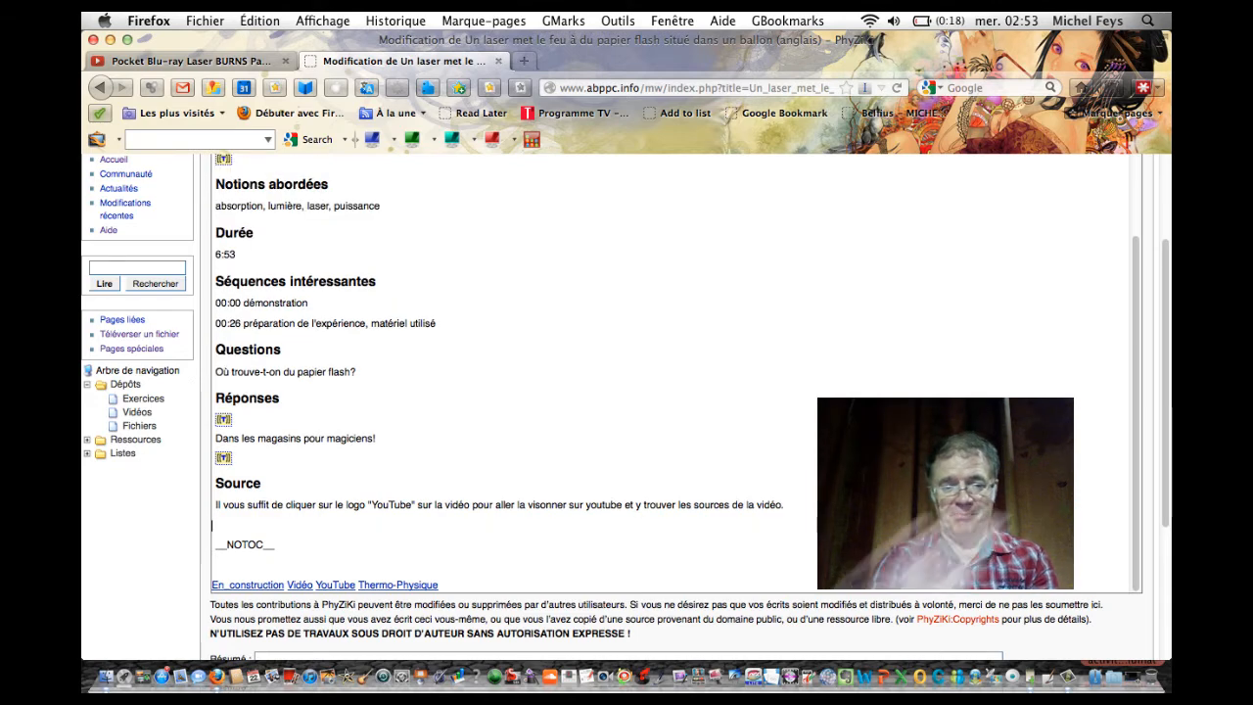
Publish the cleaned-up page without a summary and check its sections down to the category links
scroll(940, 587, "down", 4)
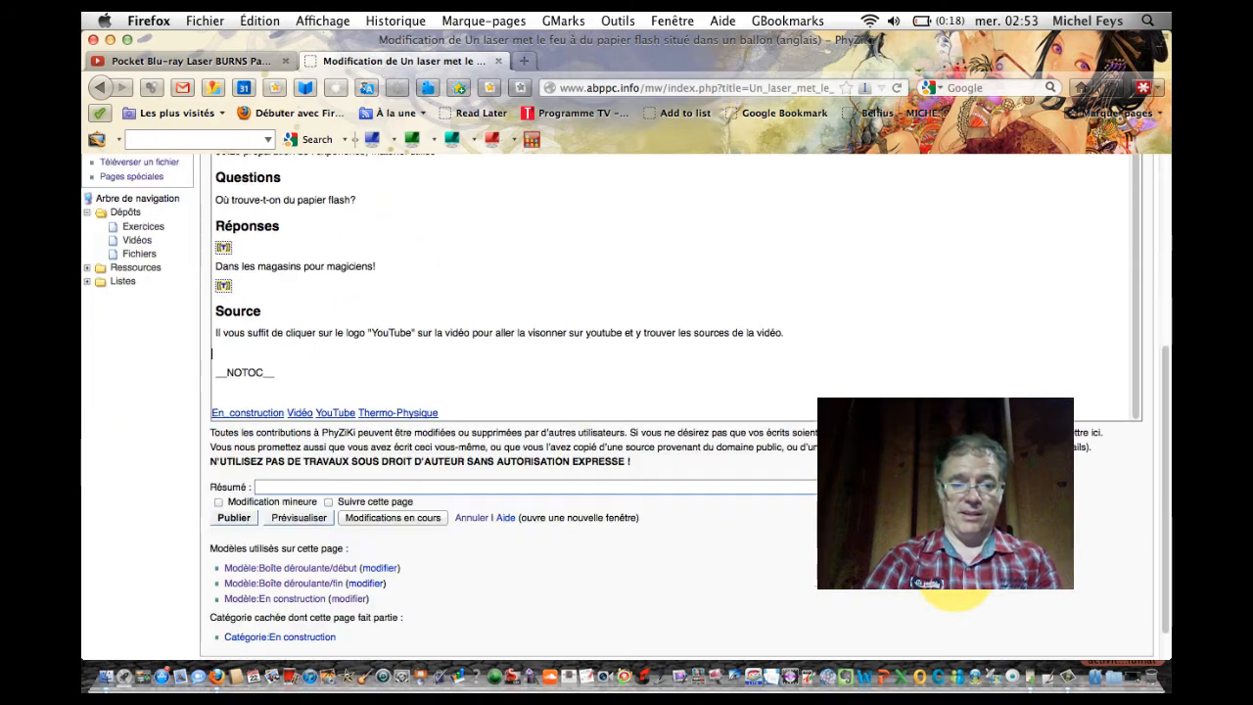
left_click(245, 517)
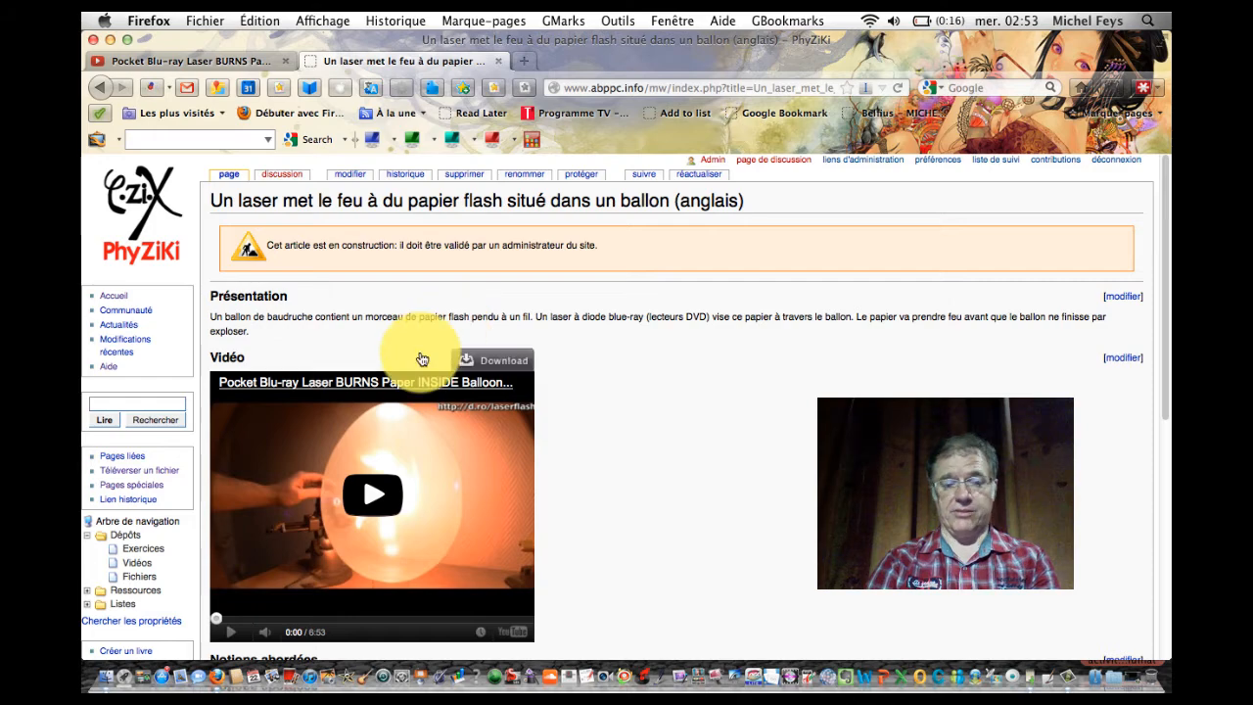
scroll(673, 426, "down", 10)
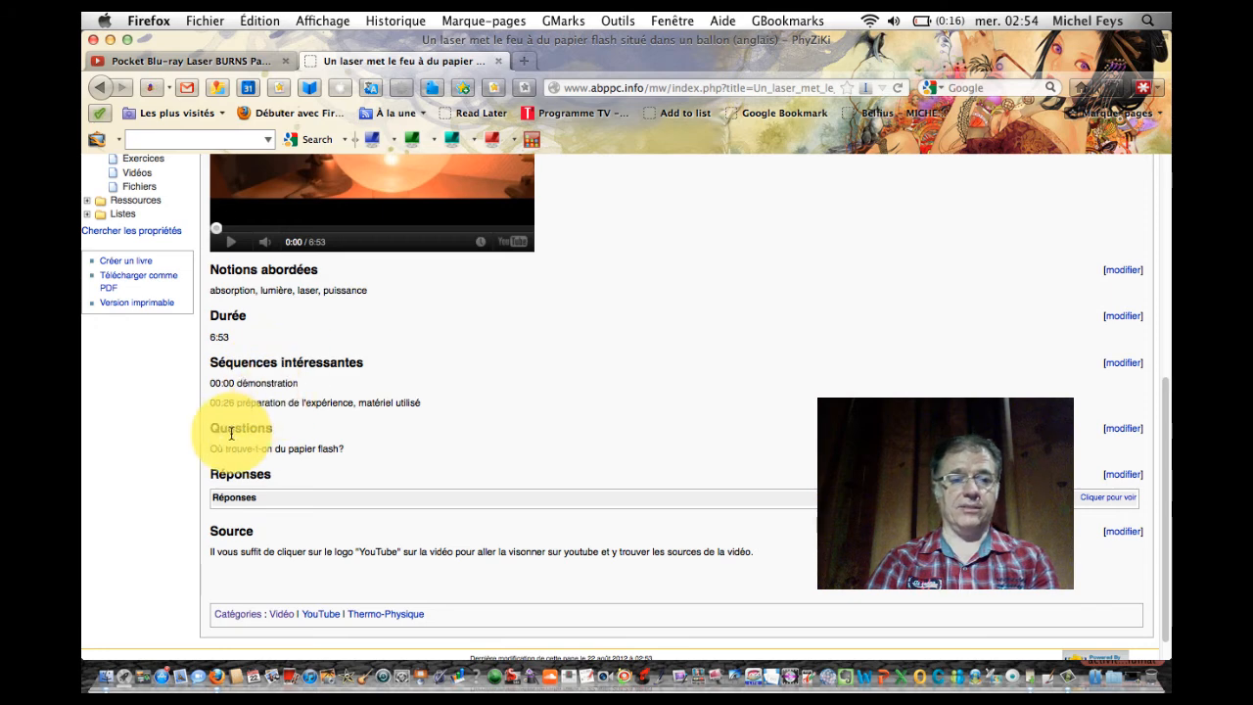
scroll(343, 478, "down", 1)
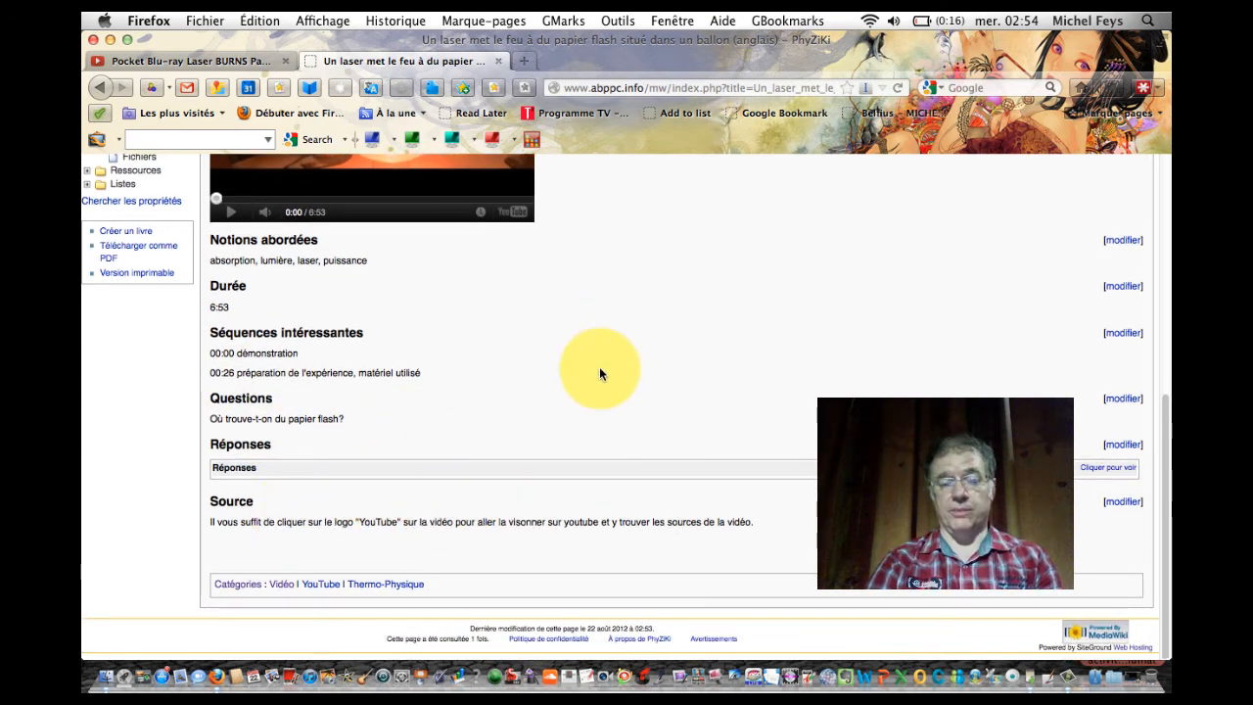
Play the embedded YouTube video and turn on its Anglais (transcrite) subtitles
scroll(599, 372, "up", 5)
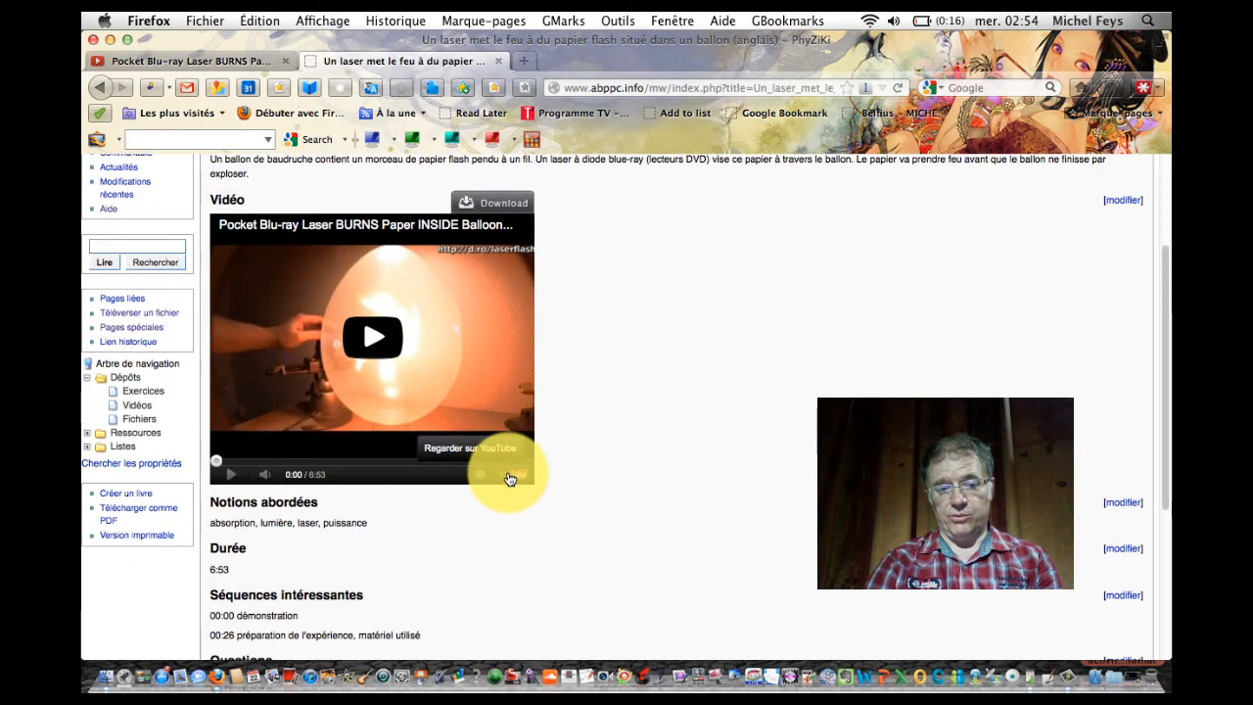
left_click(373, 336)
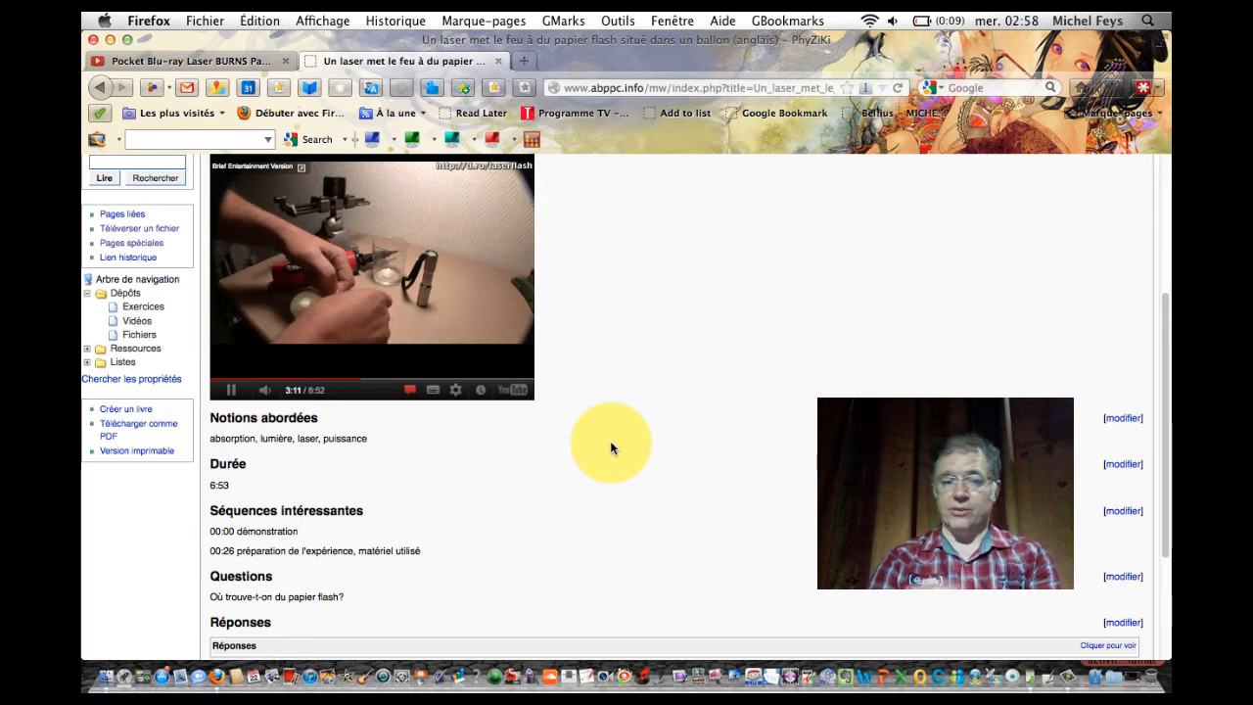
left_click(436, 393)
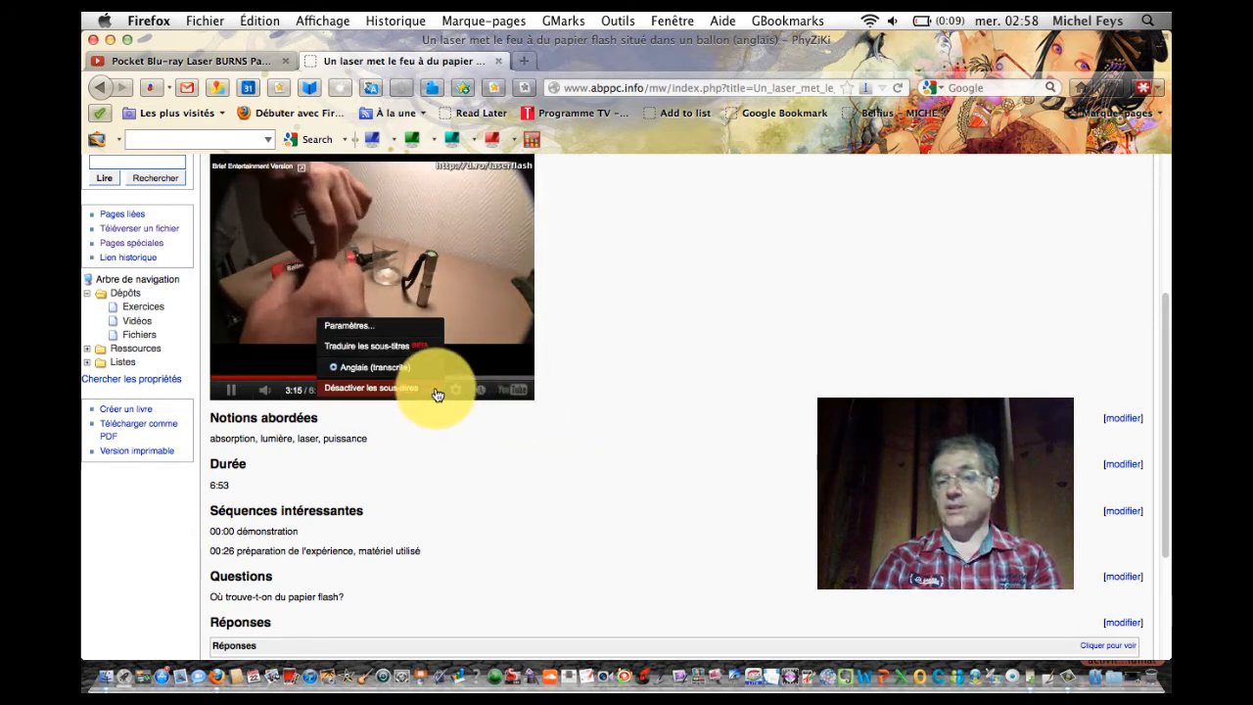
scroll(617, 411, "up", 1)
scroll(617, 411, "up", 1)
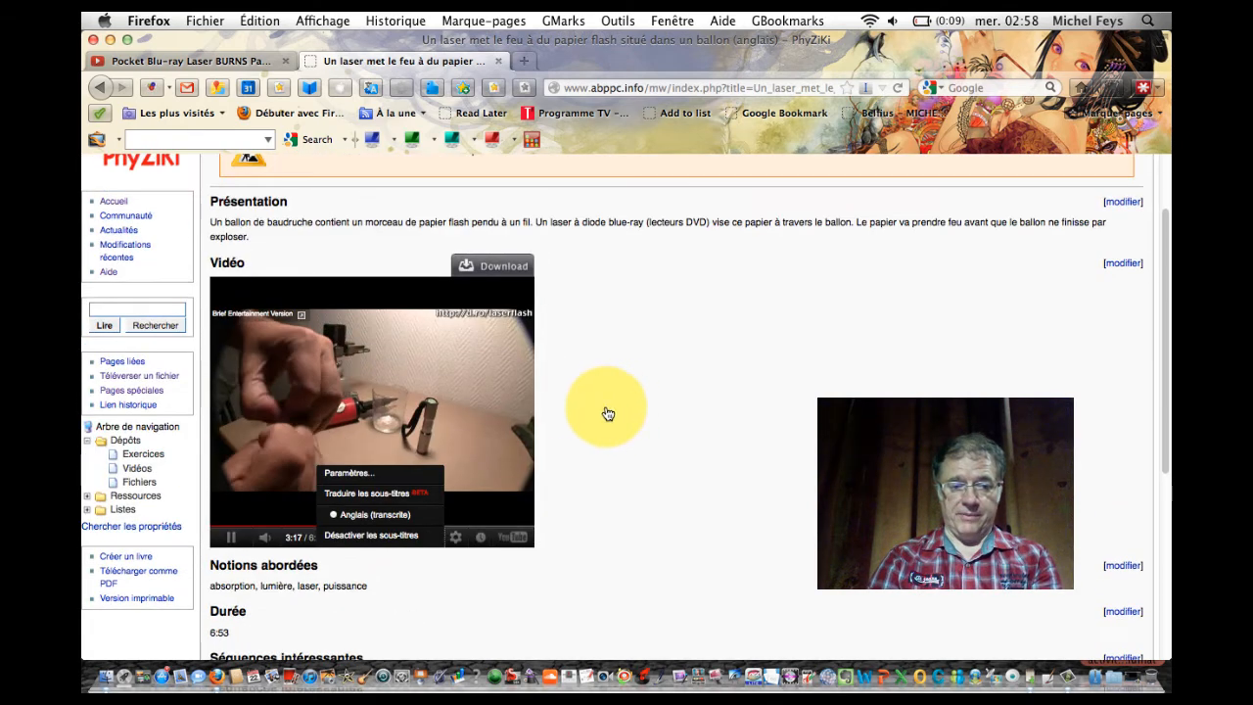
left_click(362, 514)
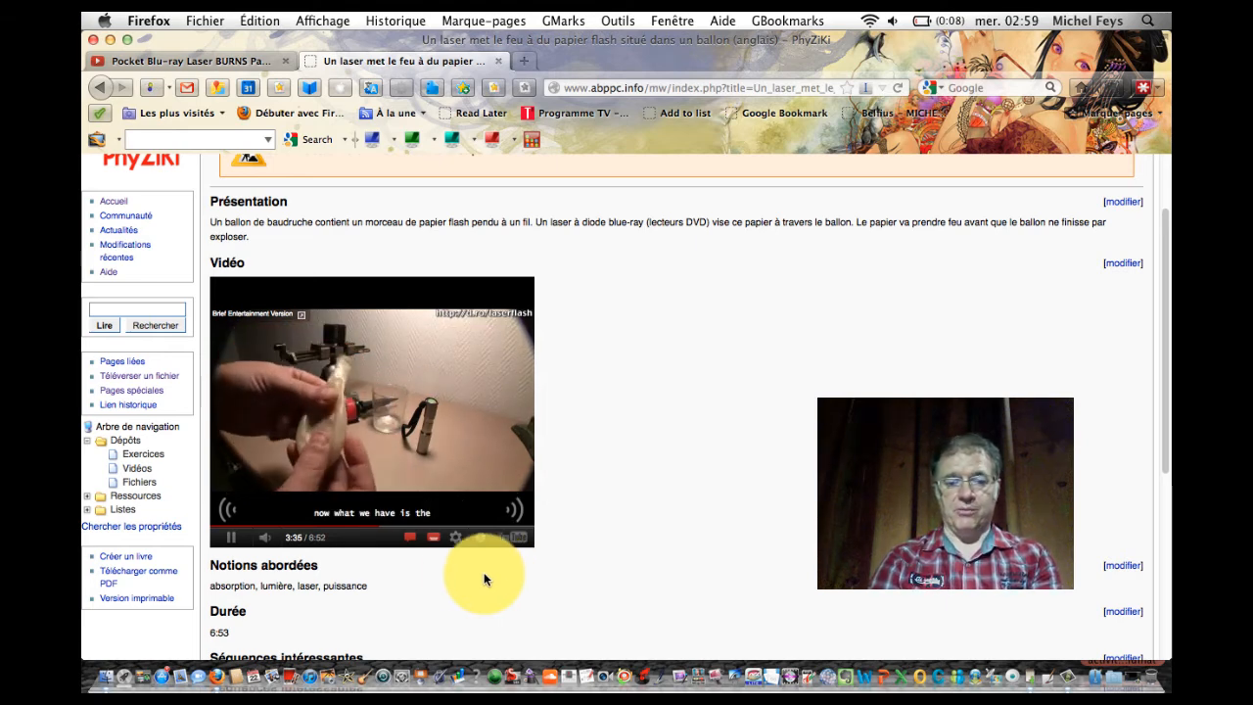
Look at the languages offered for translating the video's subtitles and close the translation dialog without applying one
left_click(434, 548)
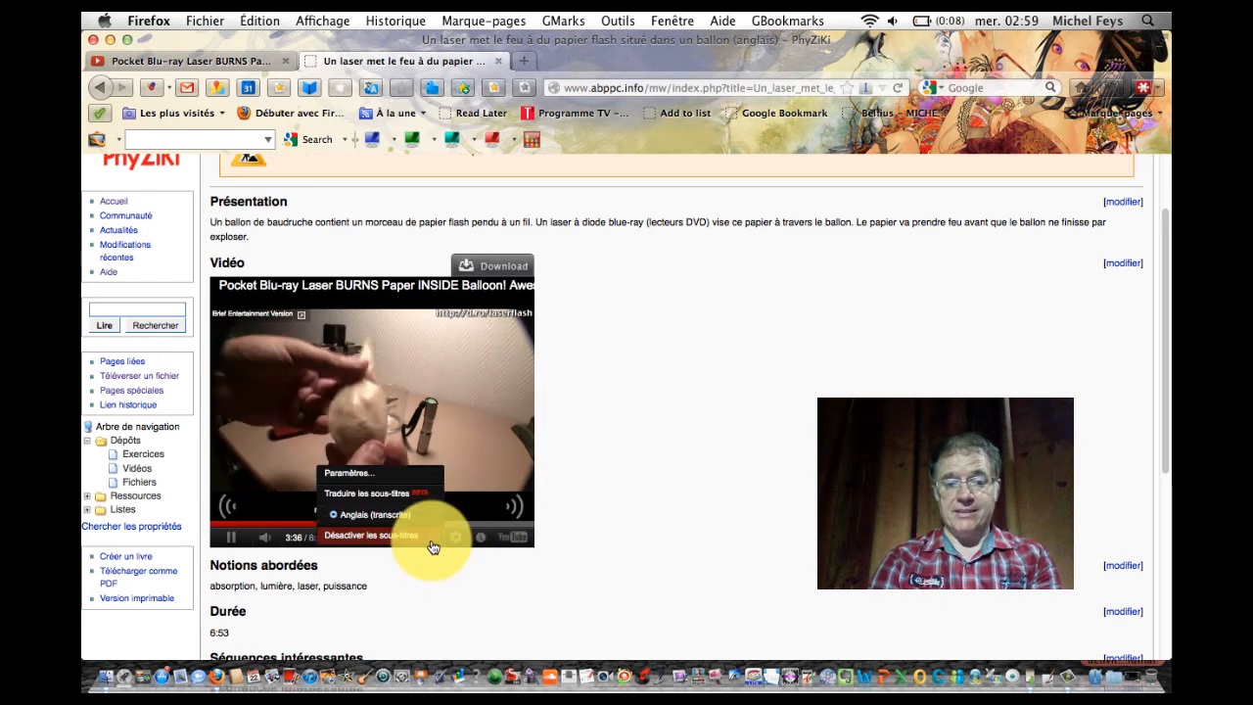
left_click(407, 500)
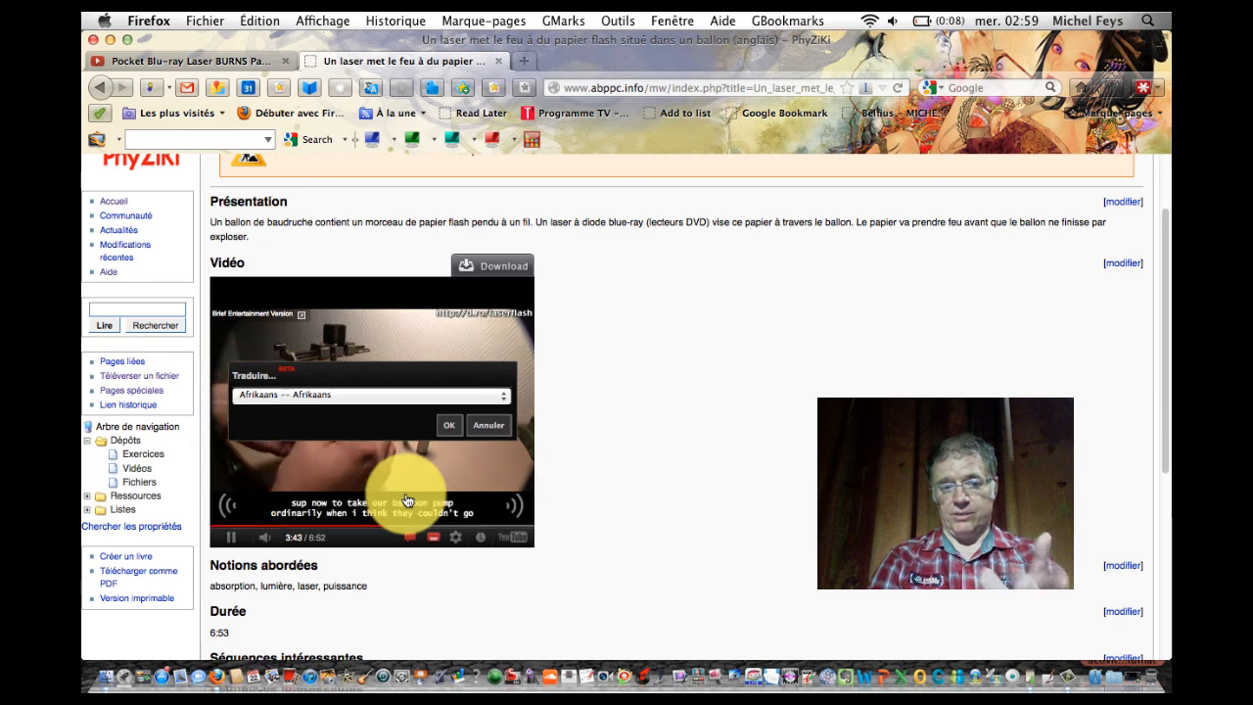
left_click(480, 429)
left_click(502, 394)
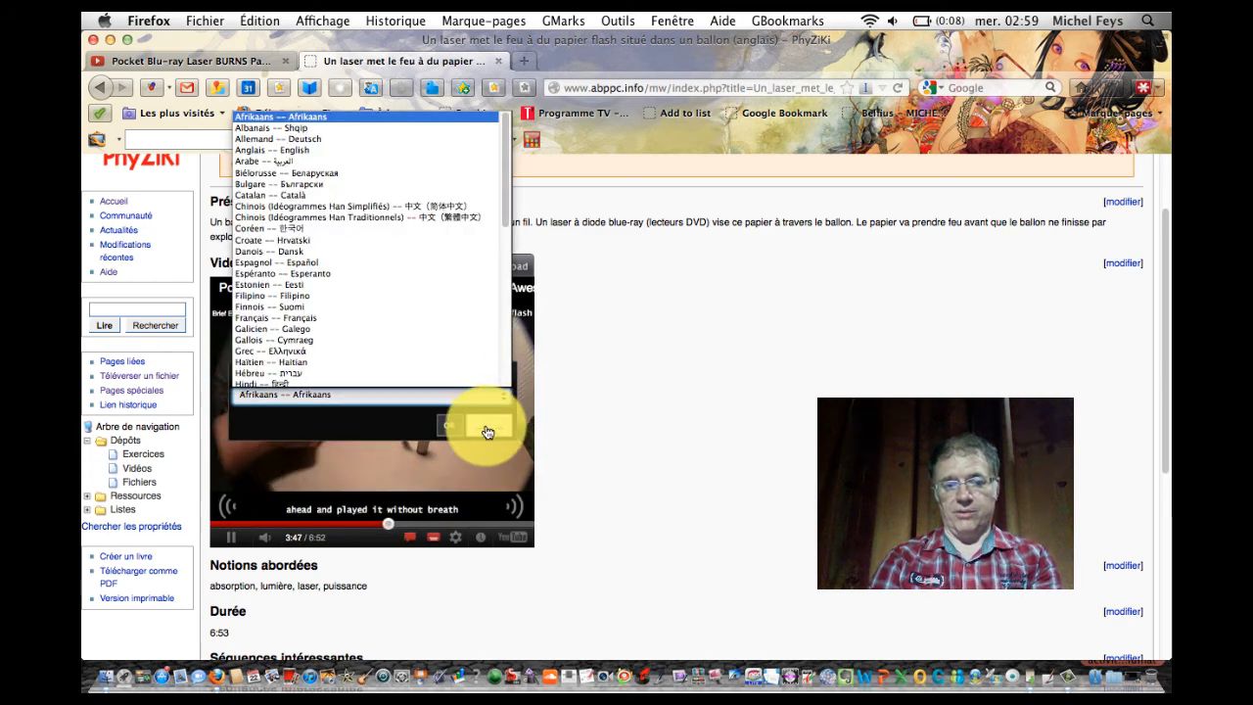
left_click(488, 432)
left_click(488, 432)
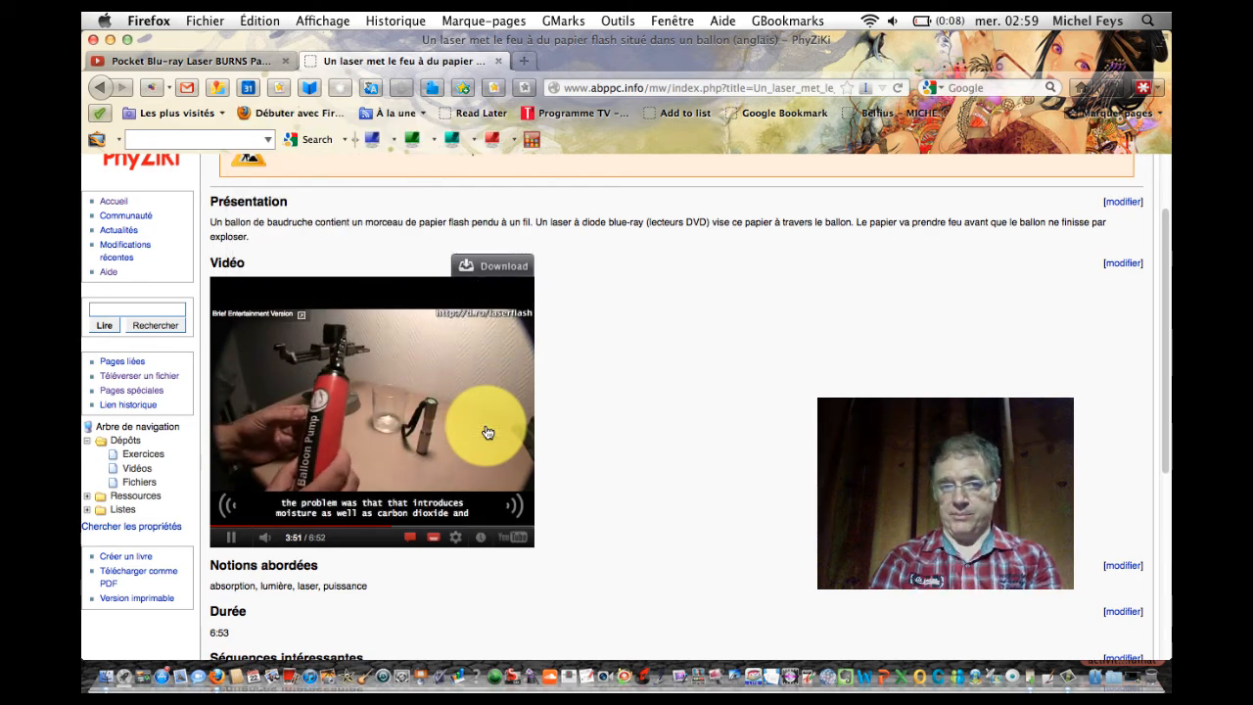
scroll(643, 509, "down", 7)
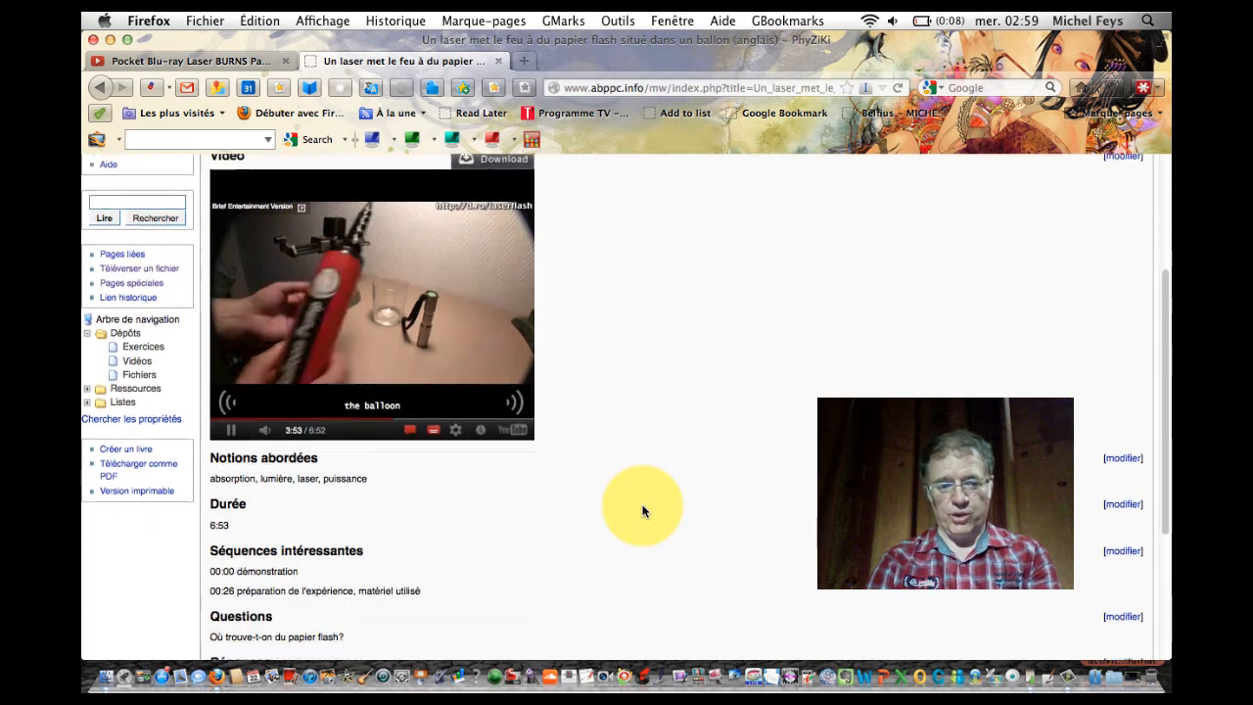
scroll(643, 509, "up", 4)
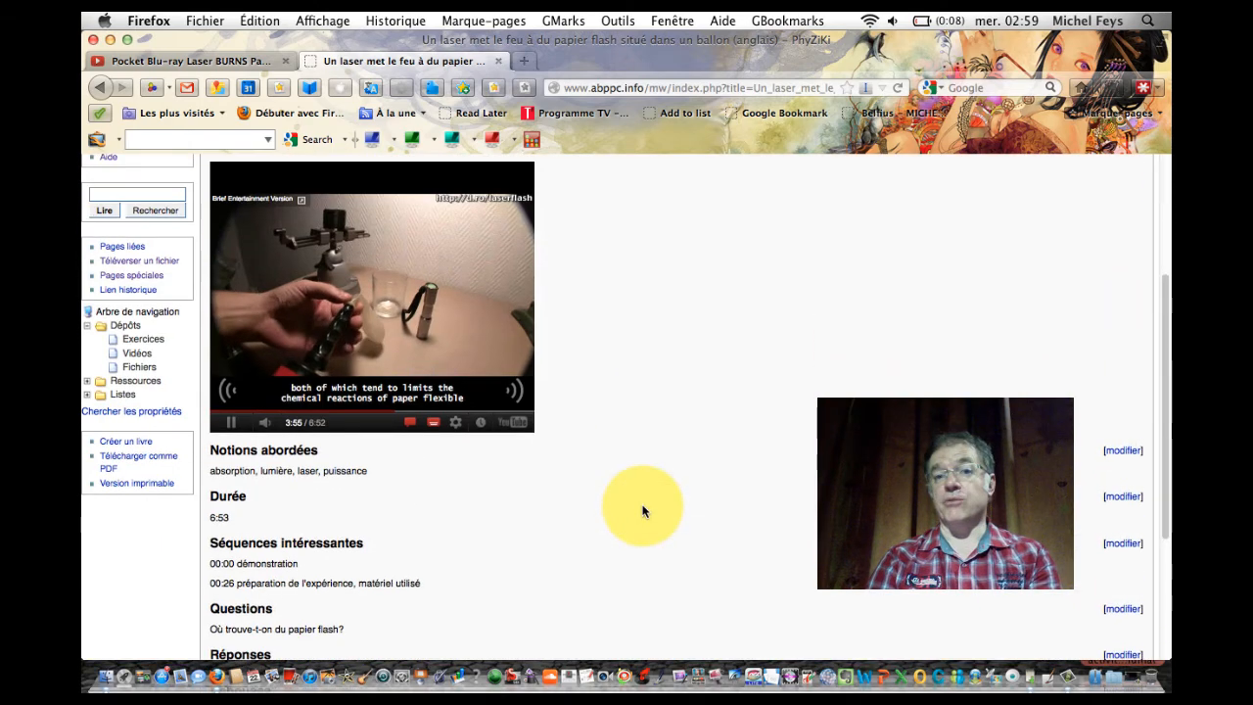
scroll(644, 510, "down", 3)
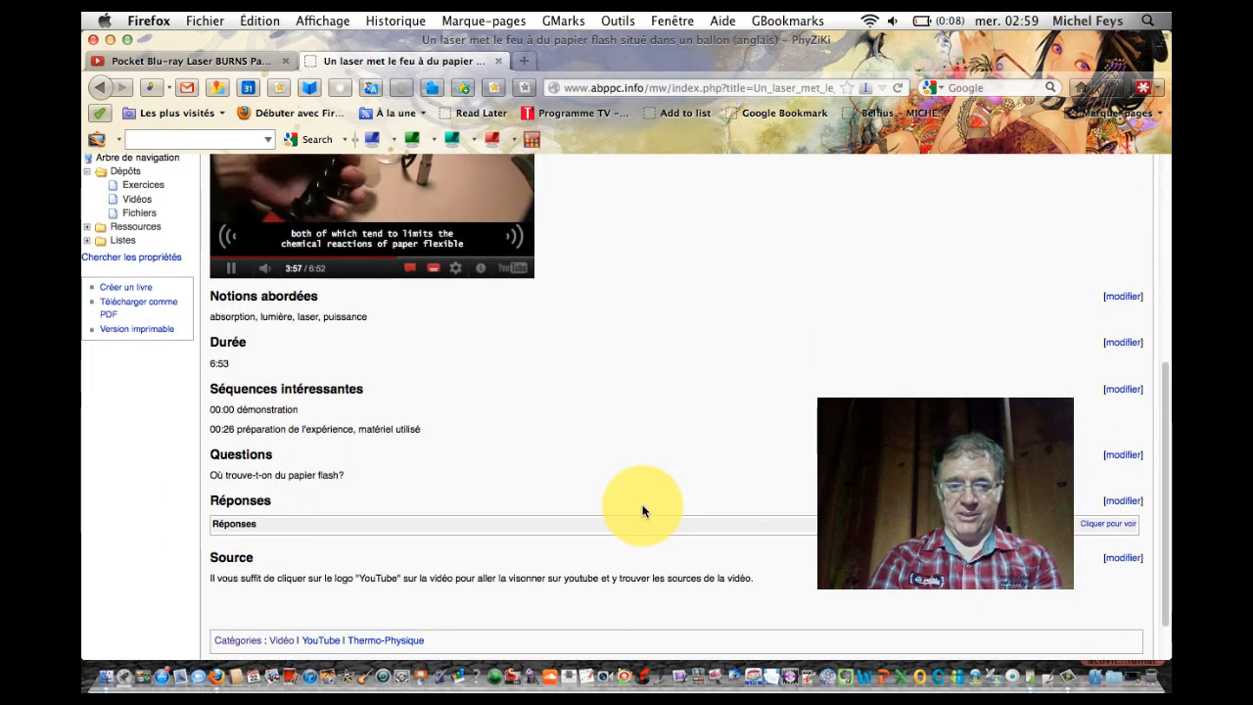
scroll(643, 509, "up", 4)
scroll(643, 510, "up", 3)
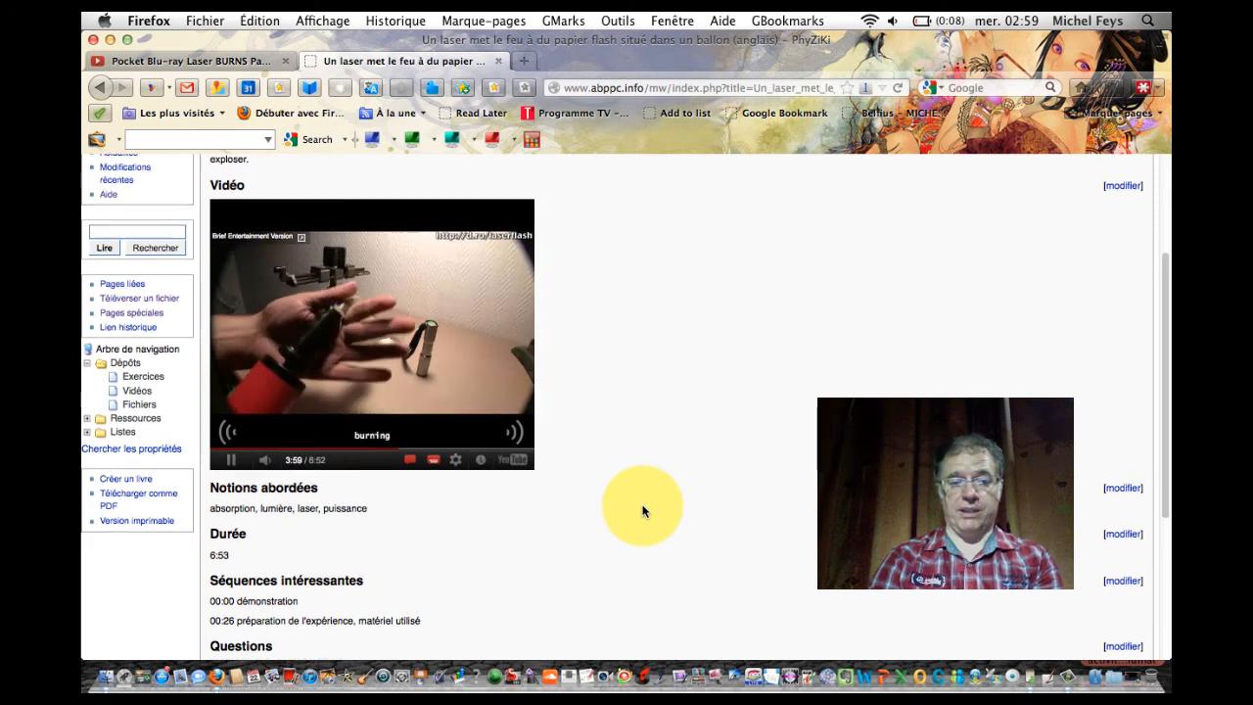